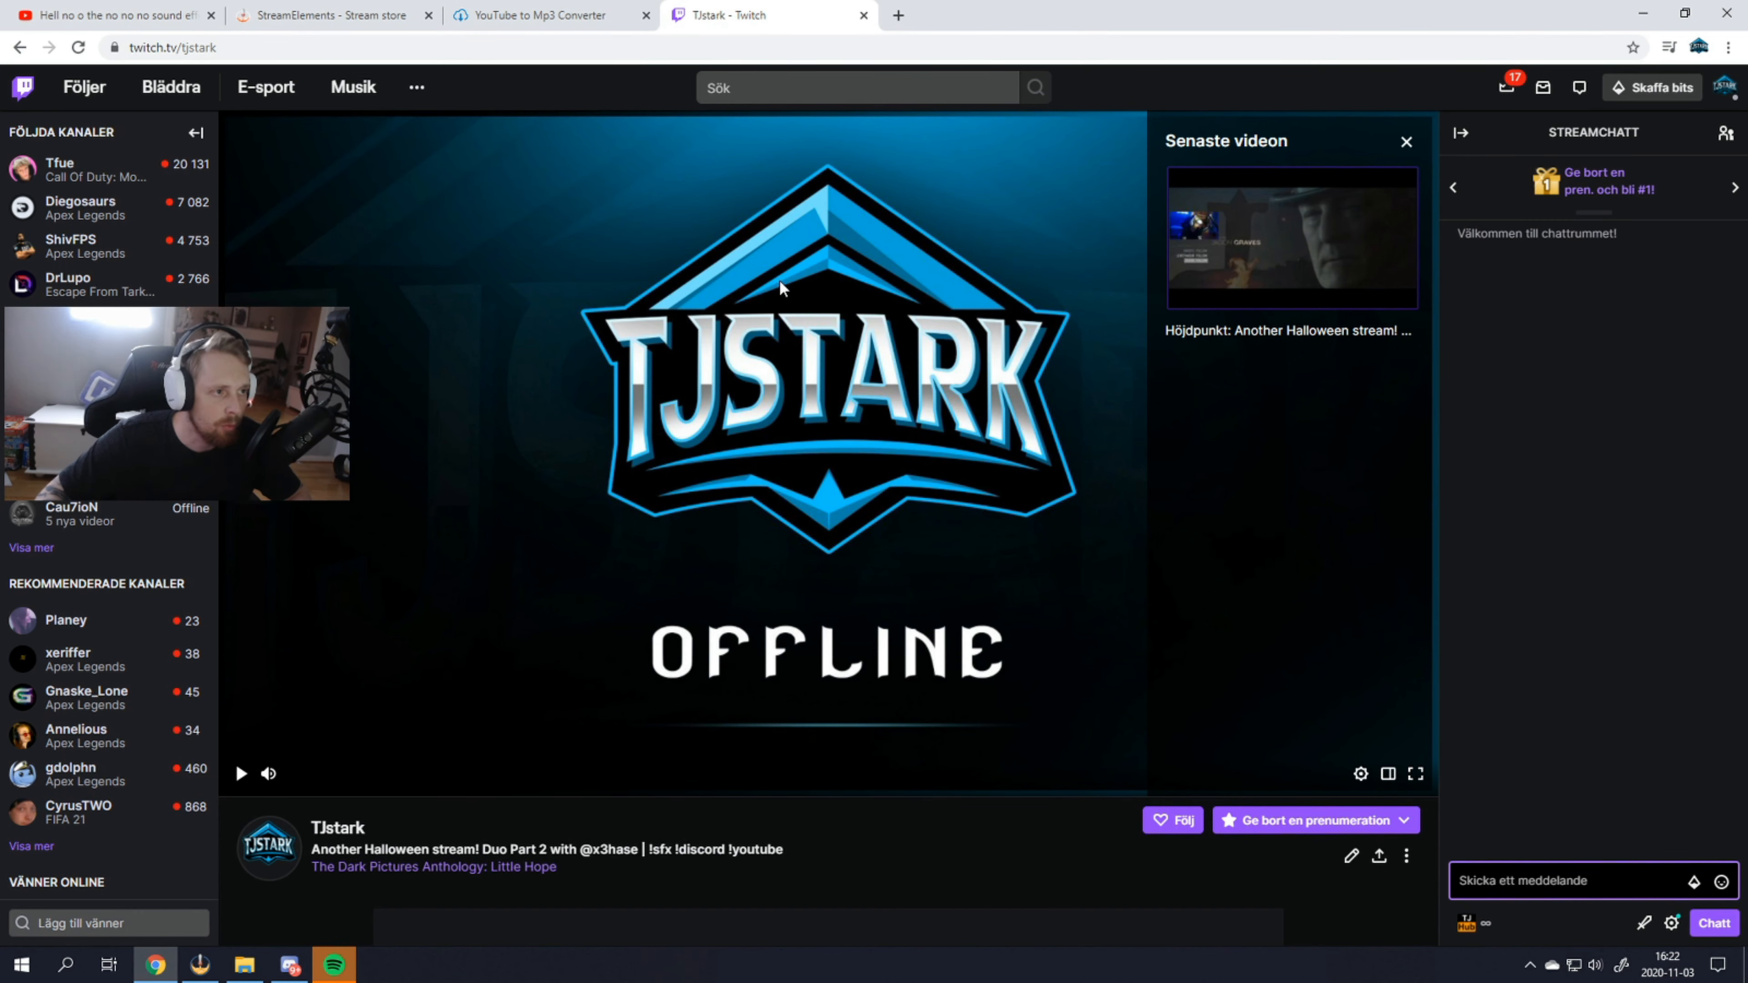
Play the "Hell no o the no no no sound effect" video on YouTube to preview the sound
left_click(515, 21)
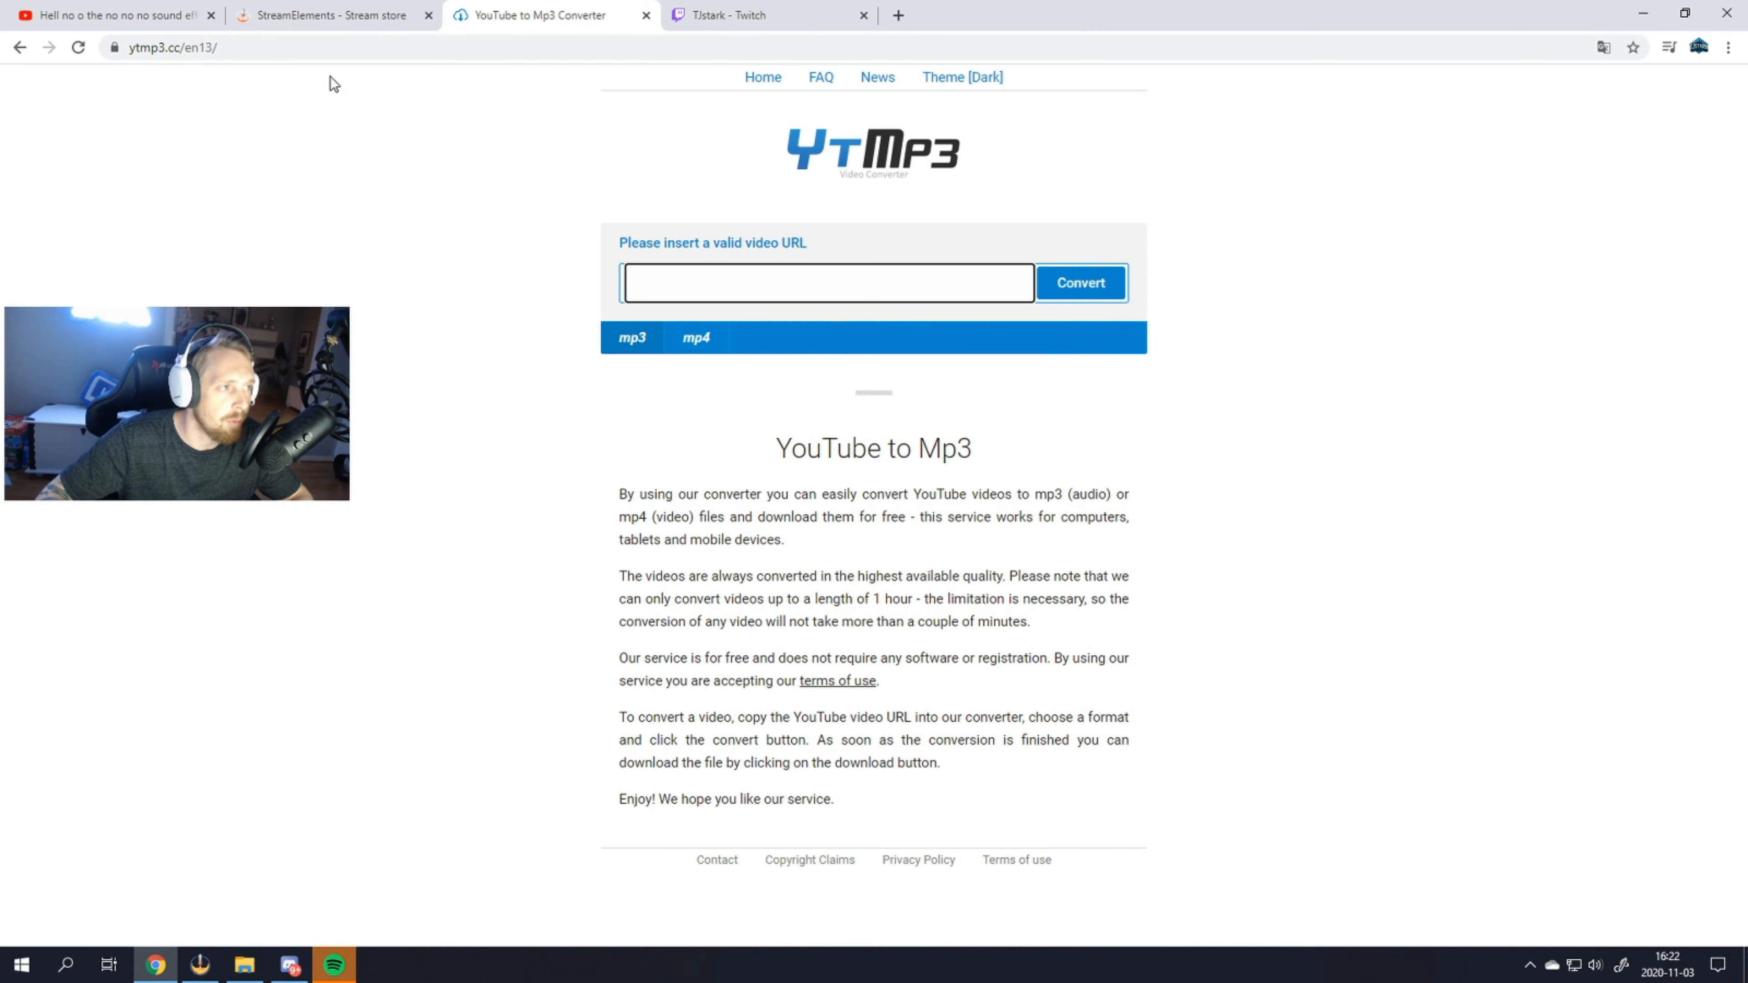
left_click(330, 15)
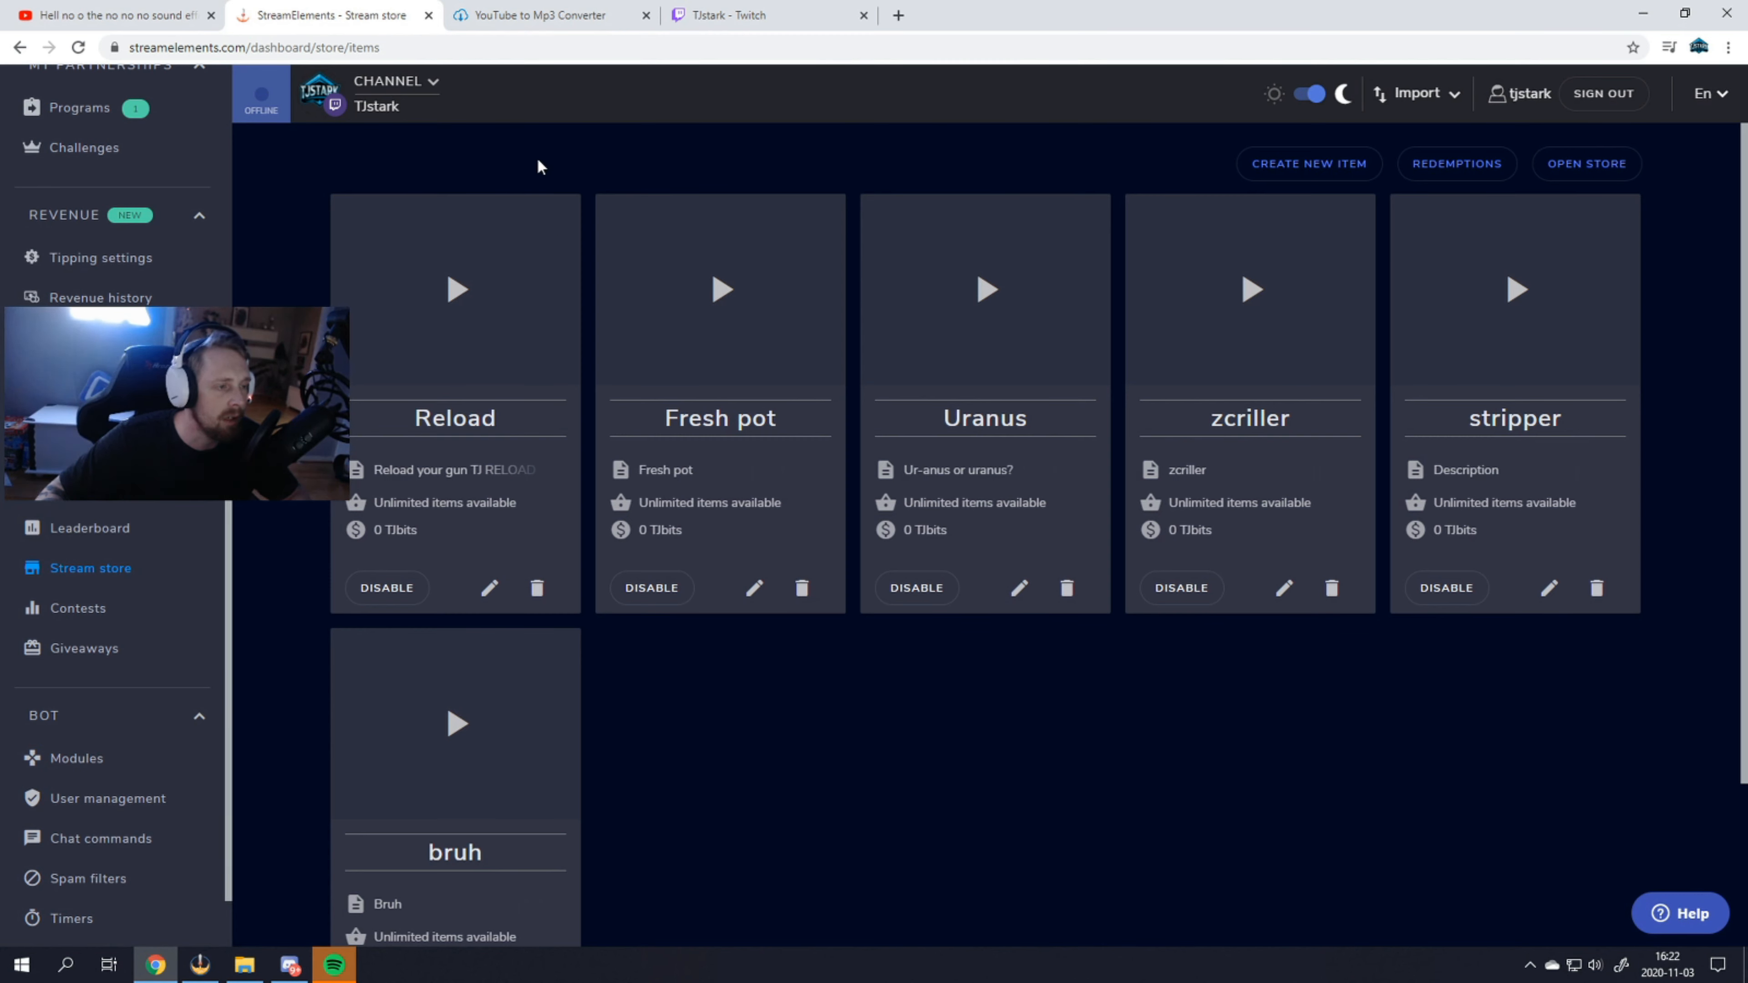
left_click(91, 8)
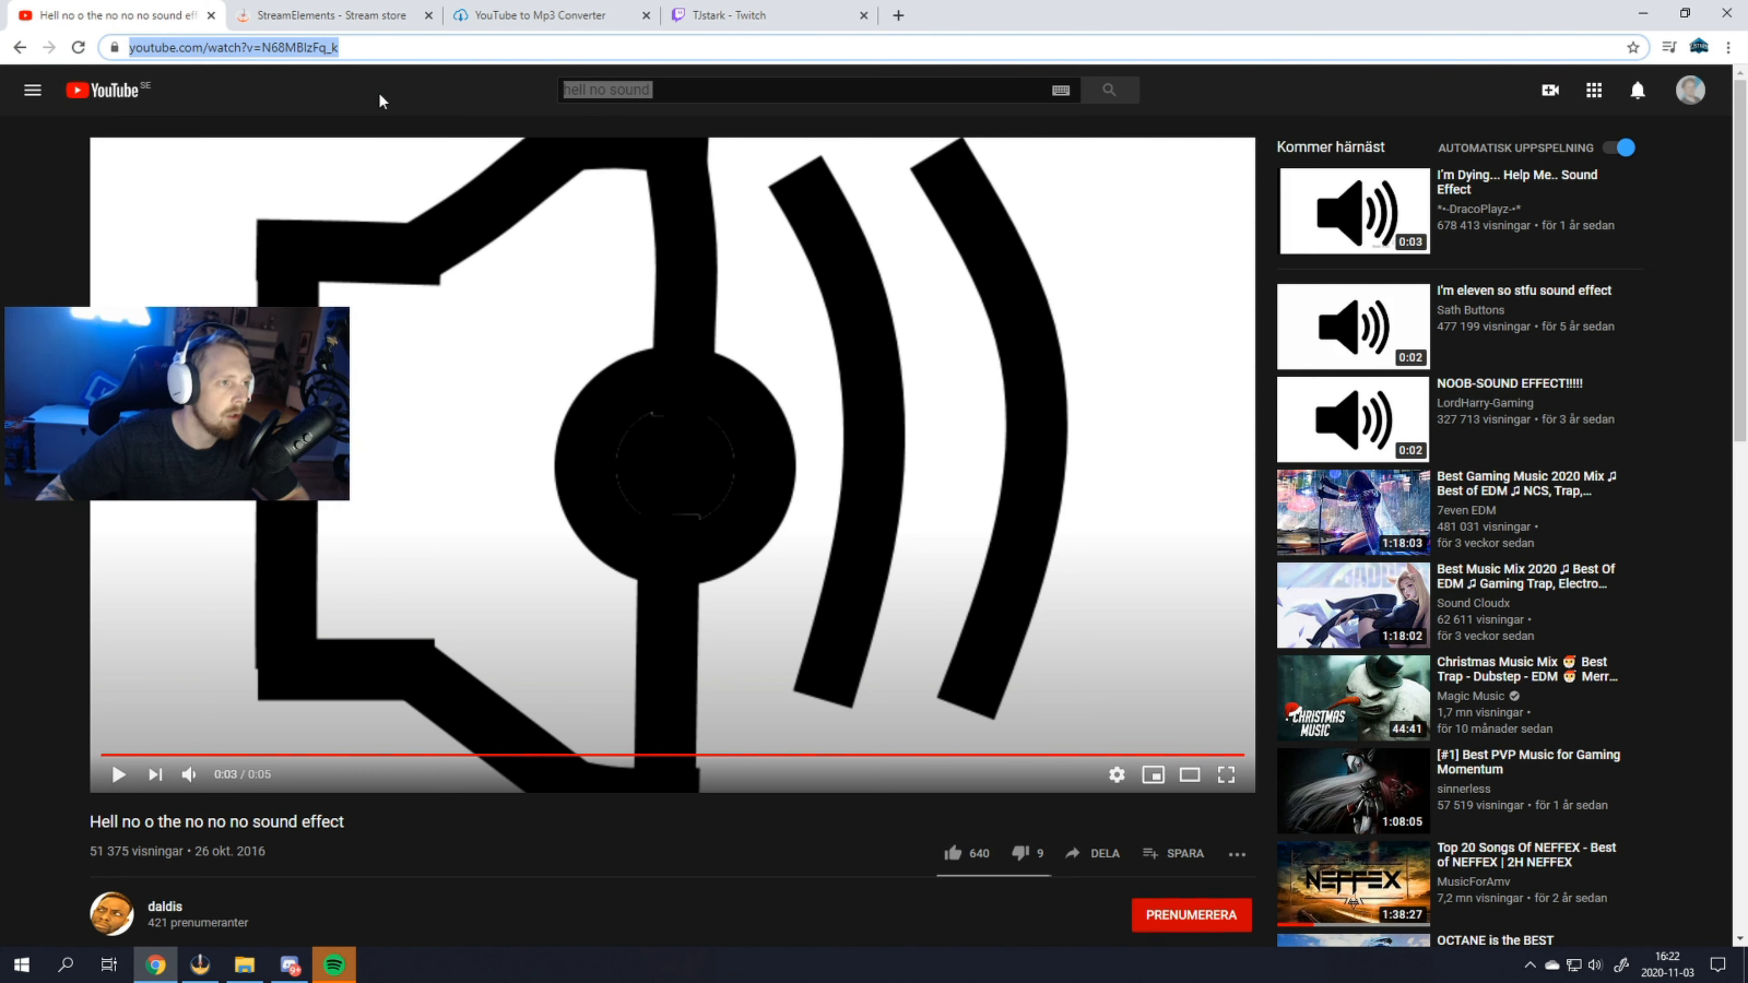
left_click(116, 769)
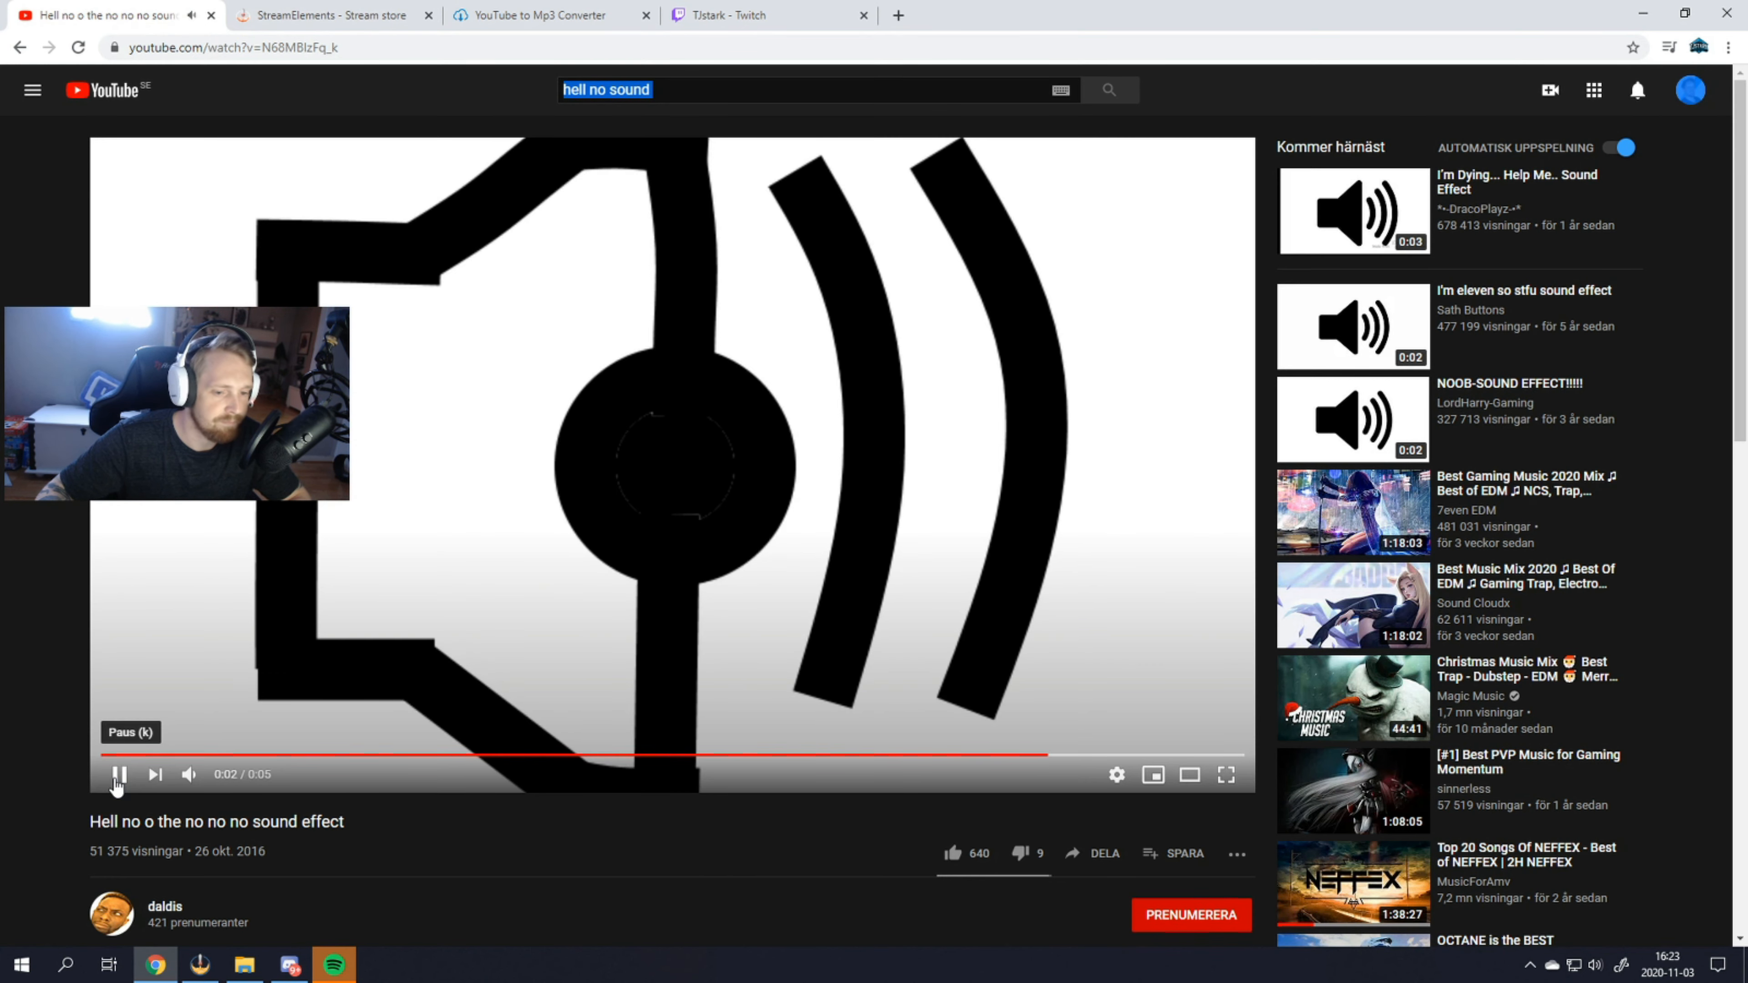
Convert the "Hell no o the no no no sound effect" YouTube video to MP3 on ytmp3.cc and download the file
left_click(510, 15)
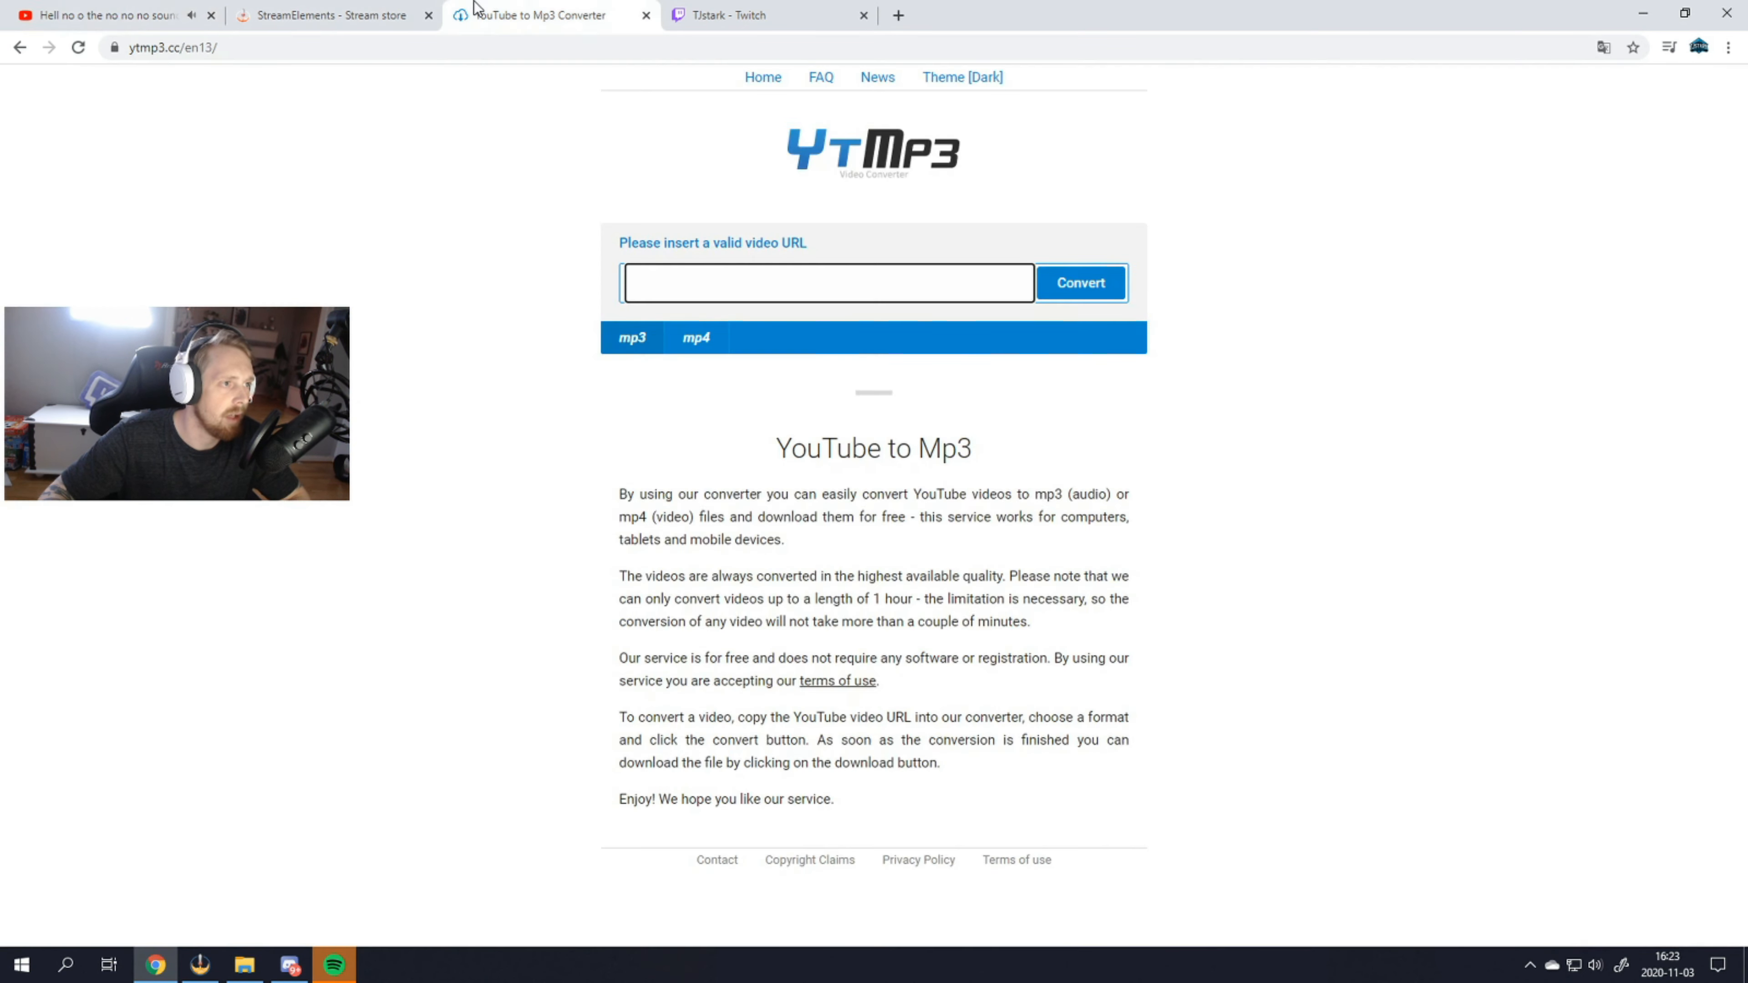
left_click(748, 289)
type("https://www.youtube.com/watch?v=N68MBlzFq_k")
left_click(1069, 295)
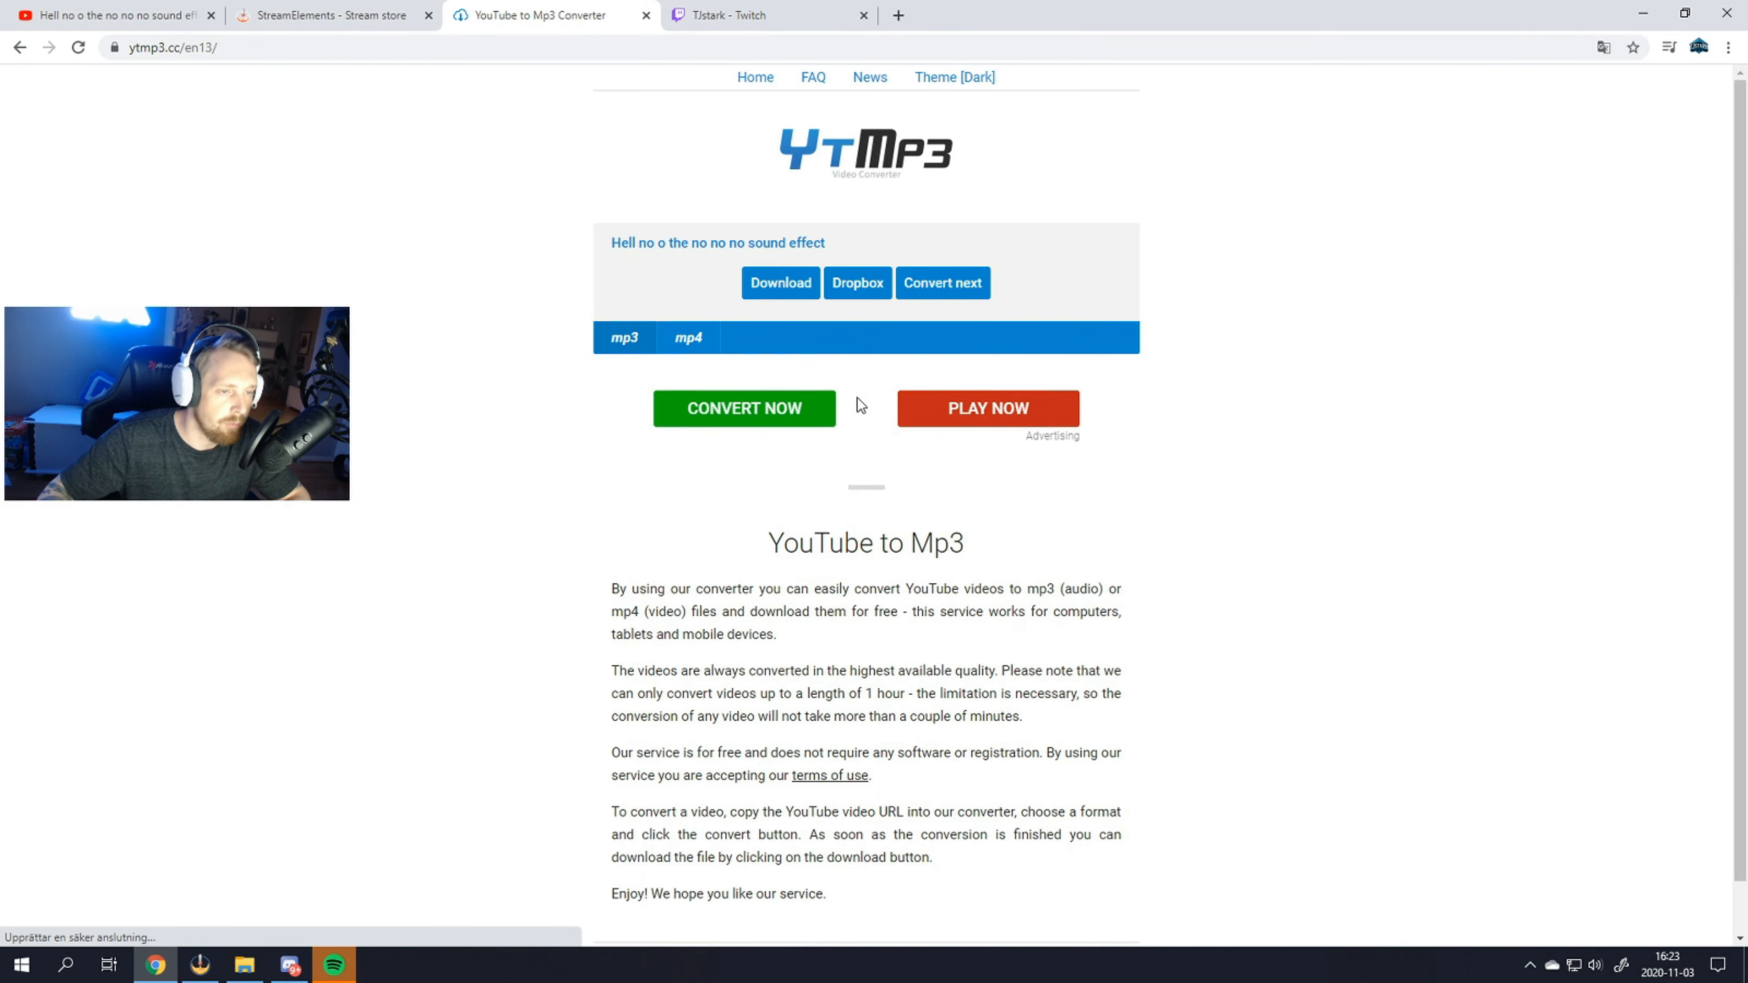
left_click(780, 284)
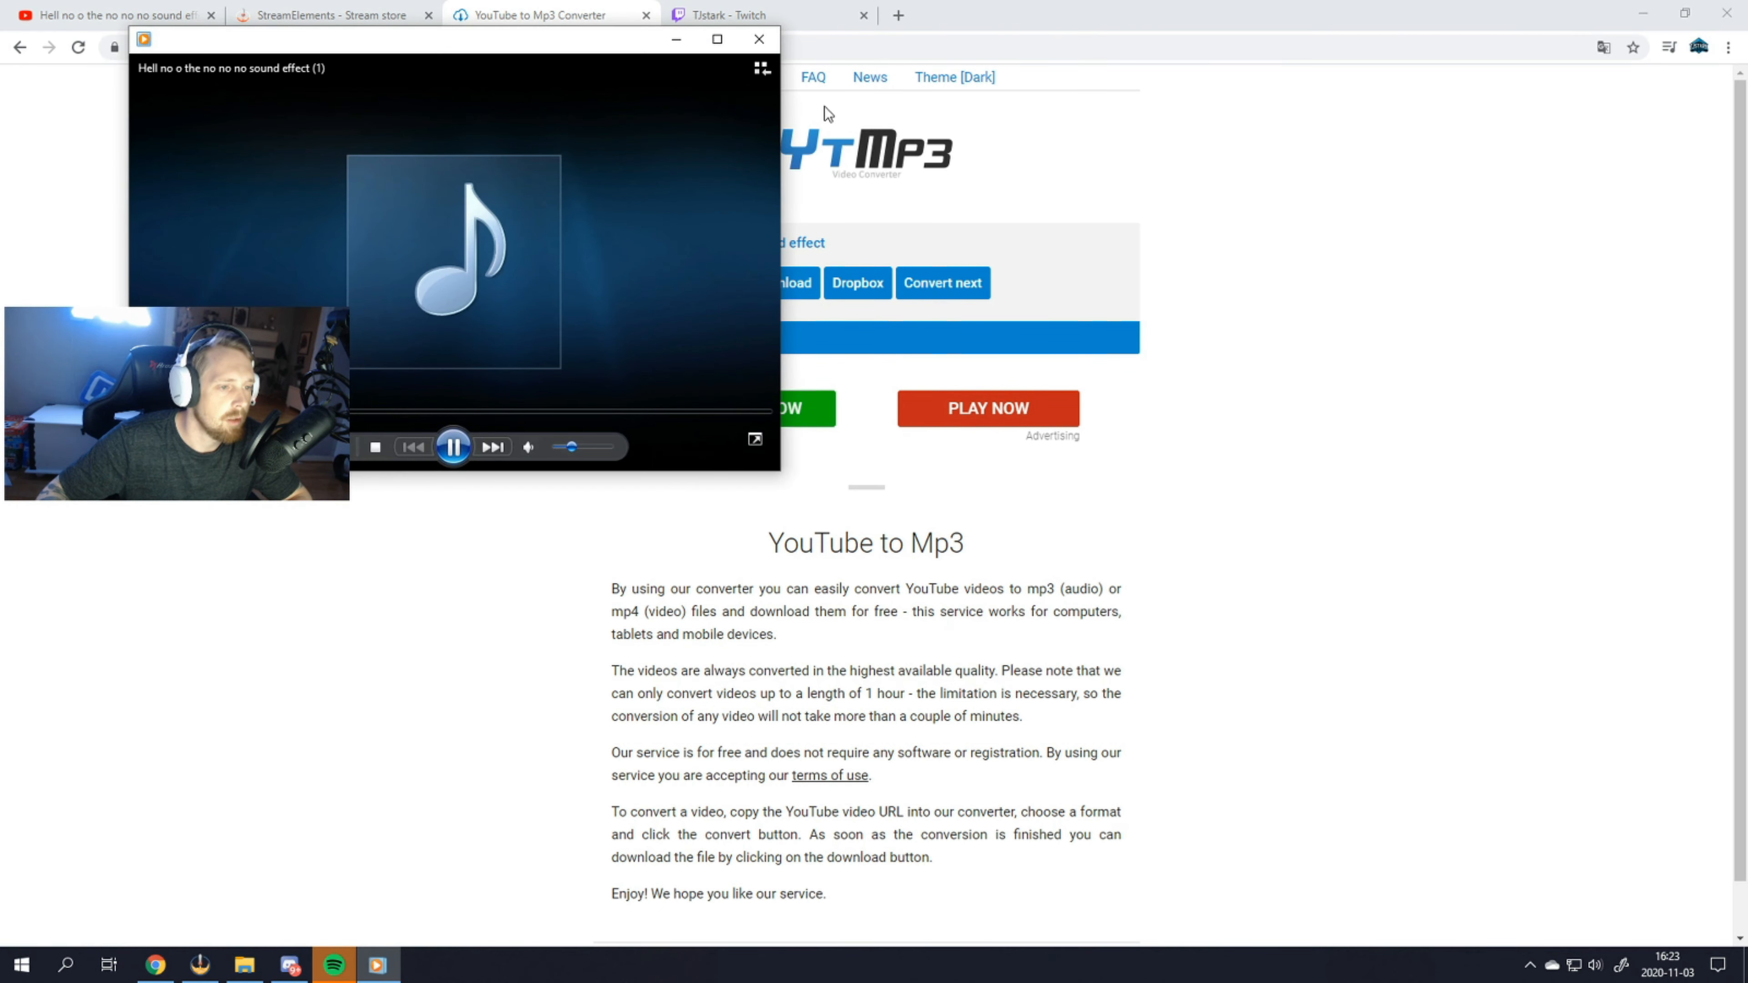
left_click(759, 39)
Create a new StreamElements store item named "Hell no" with the description "Hell no sound"
left_click(352, 10)
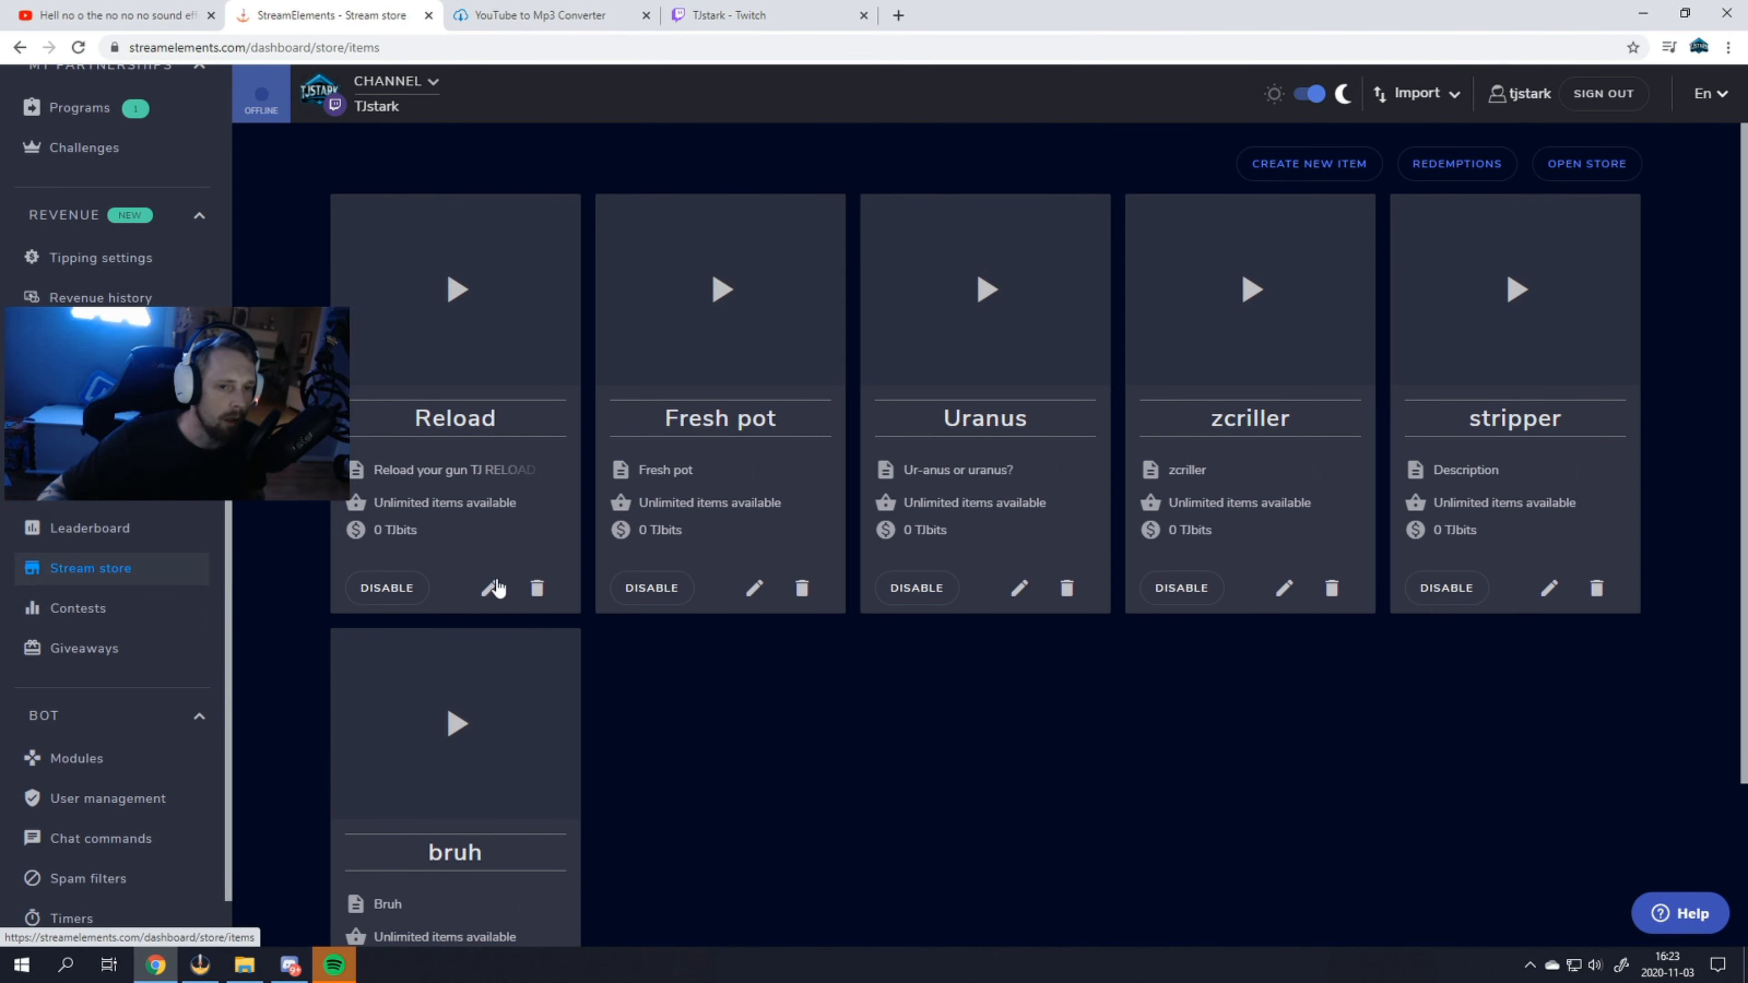
left_click(1322, 167)
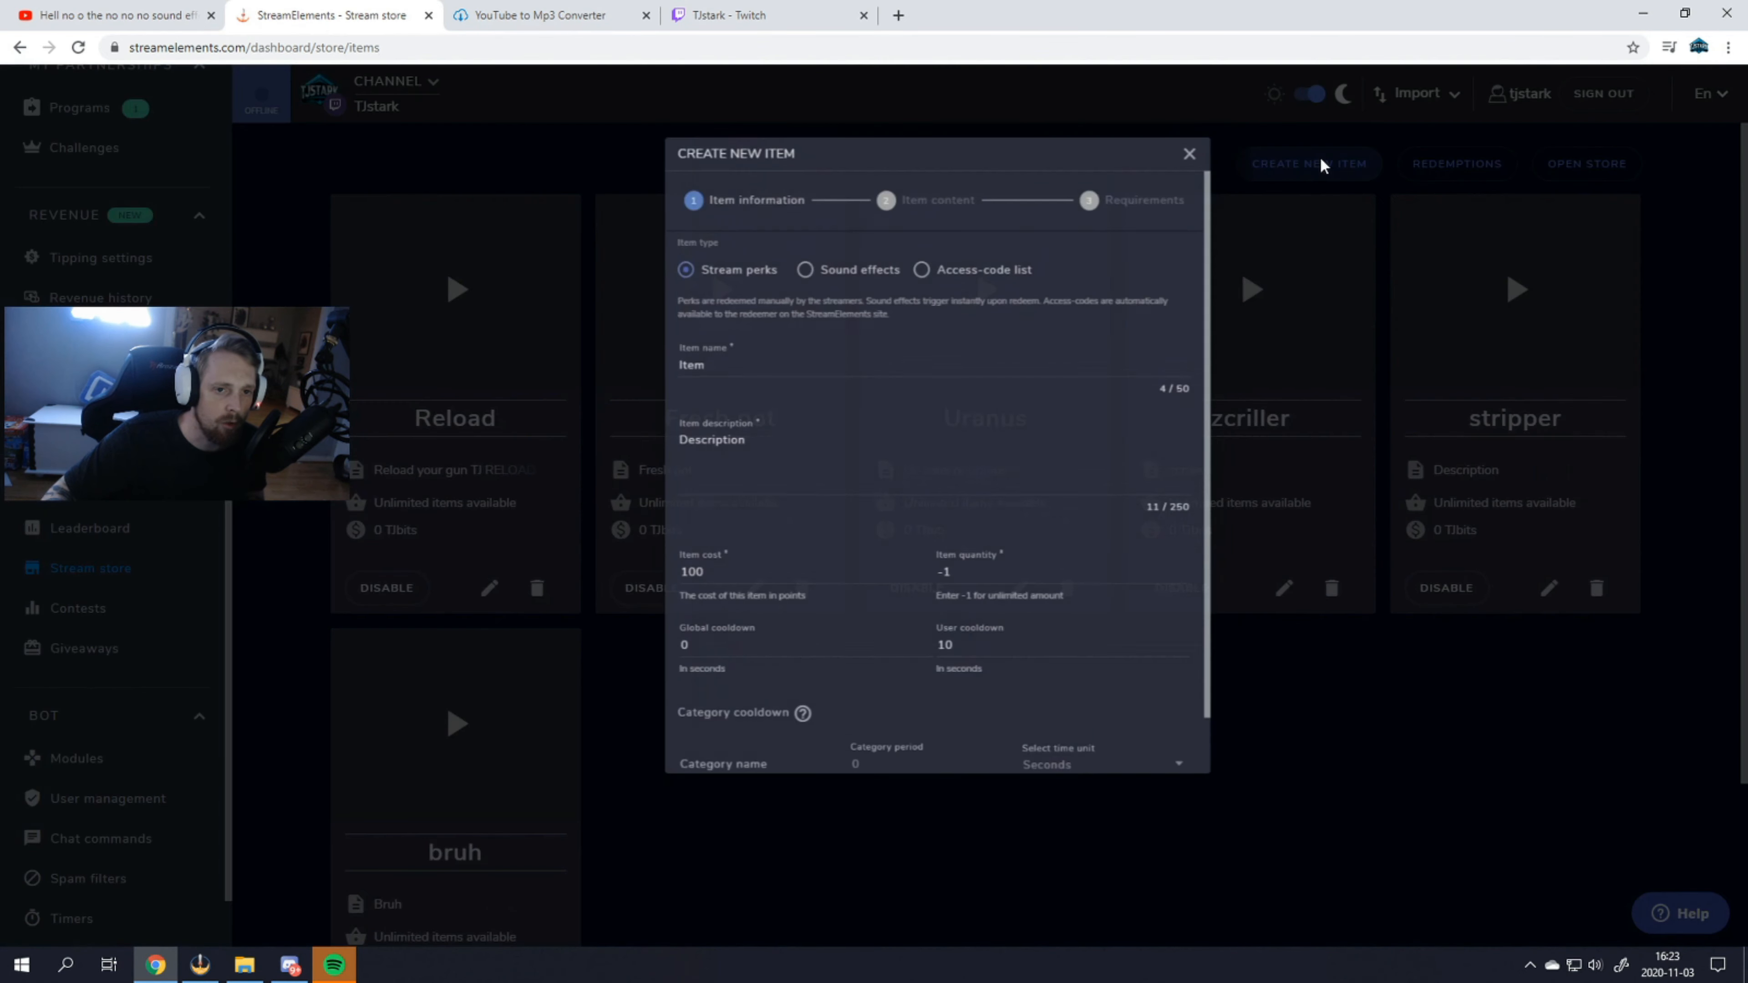
left_click(673, 412)
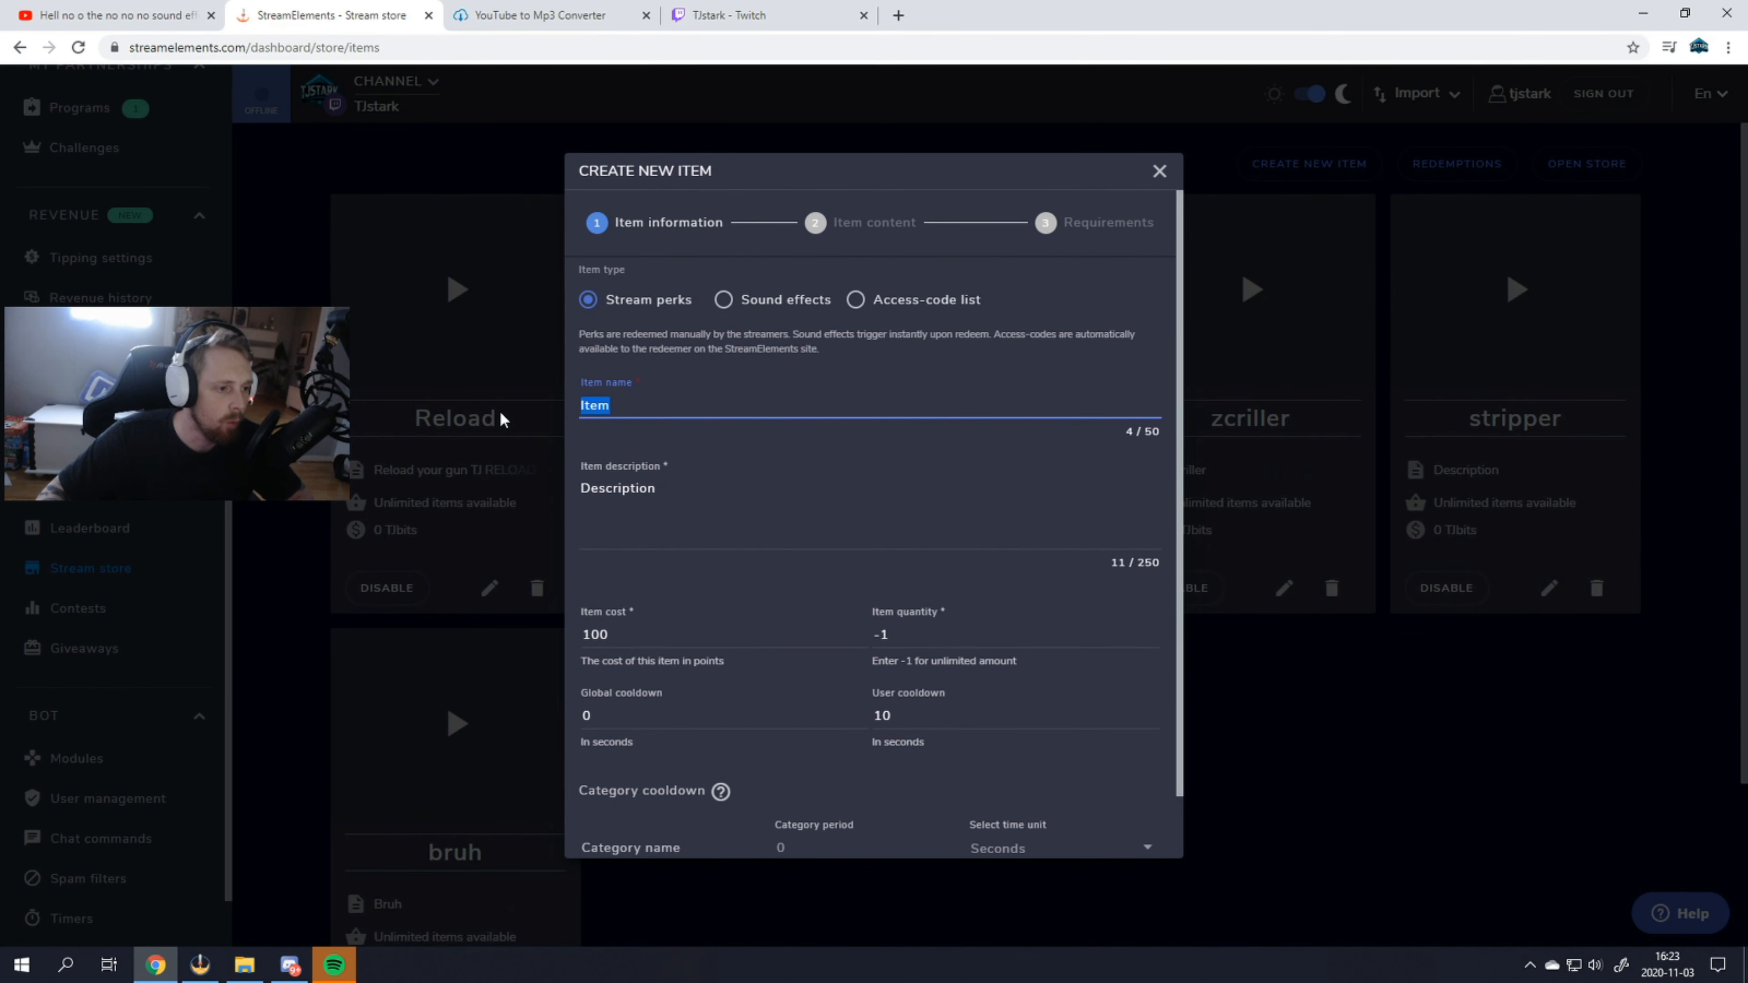
type("H")
key("BackSpace")
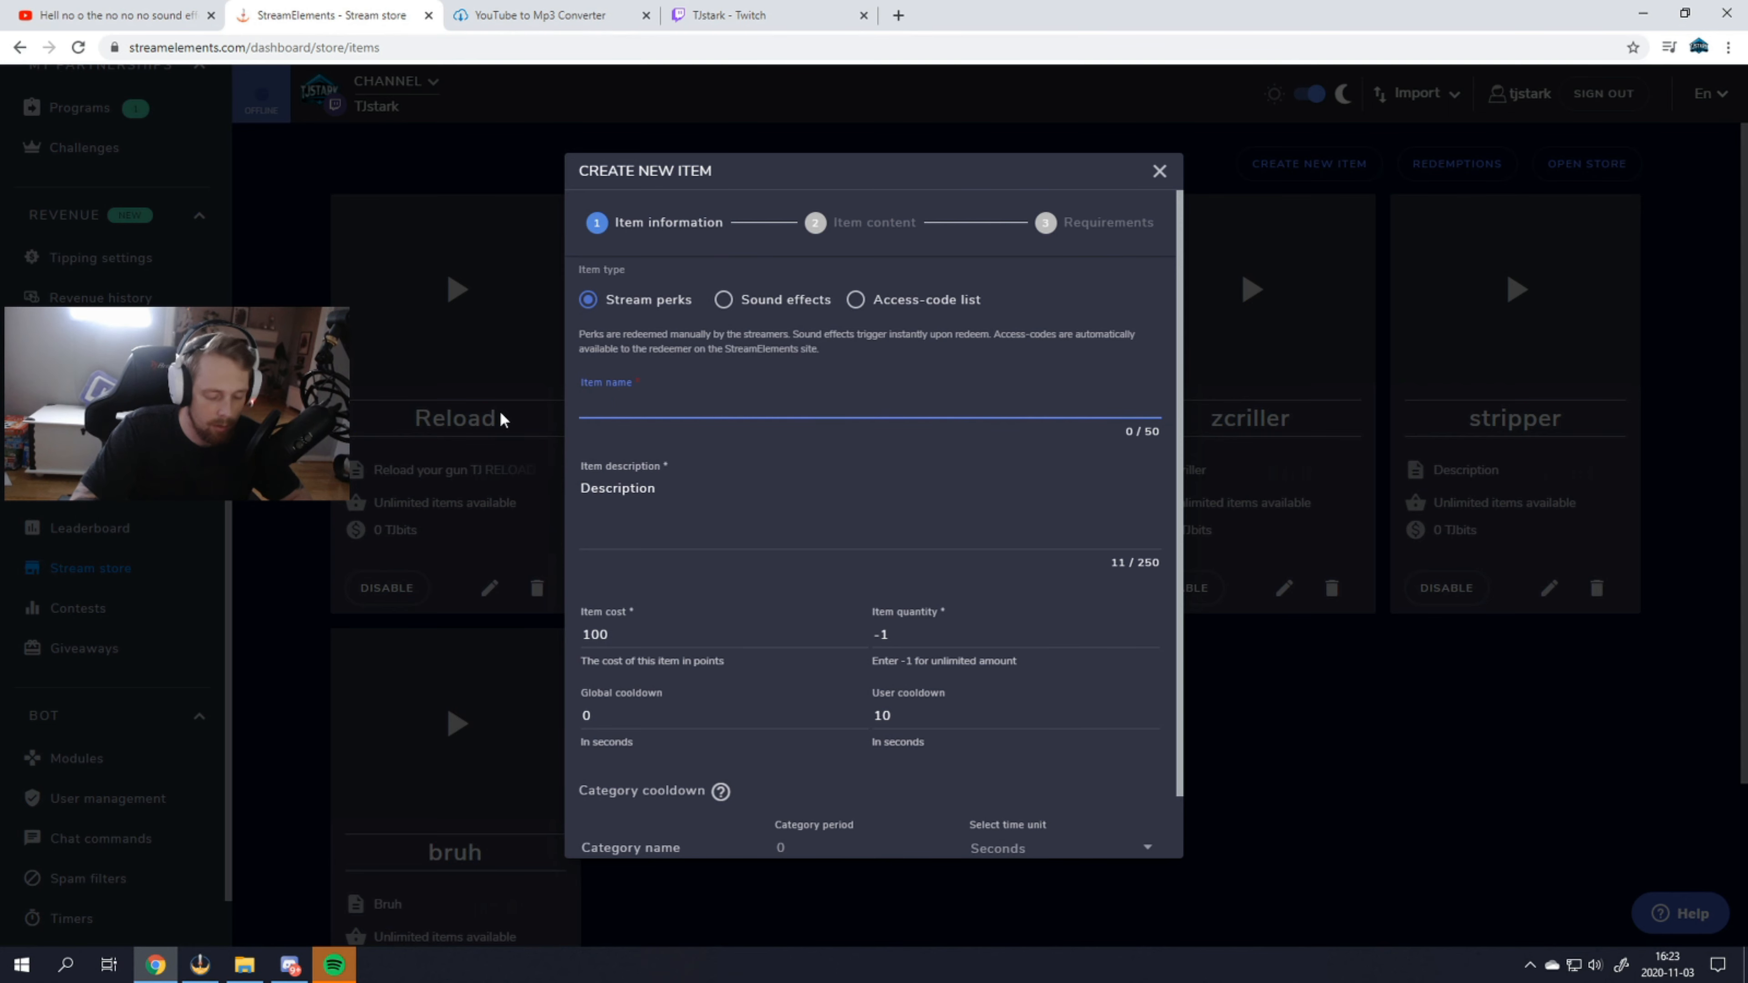
type("Hell no")
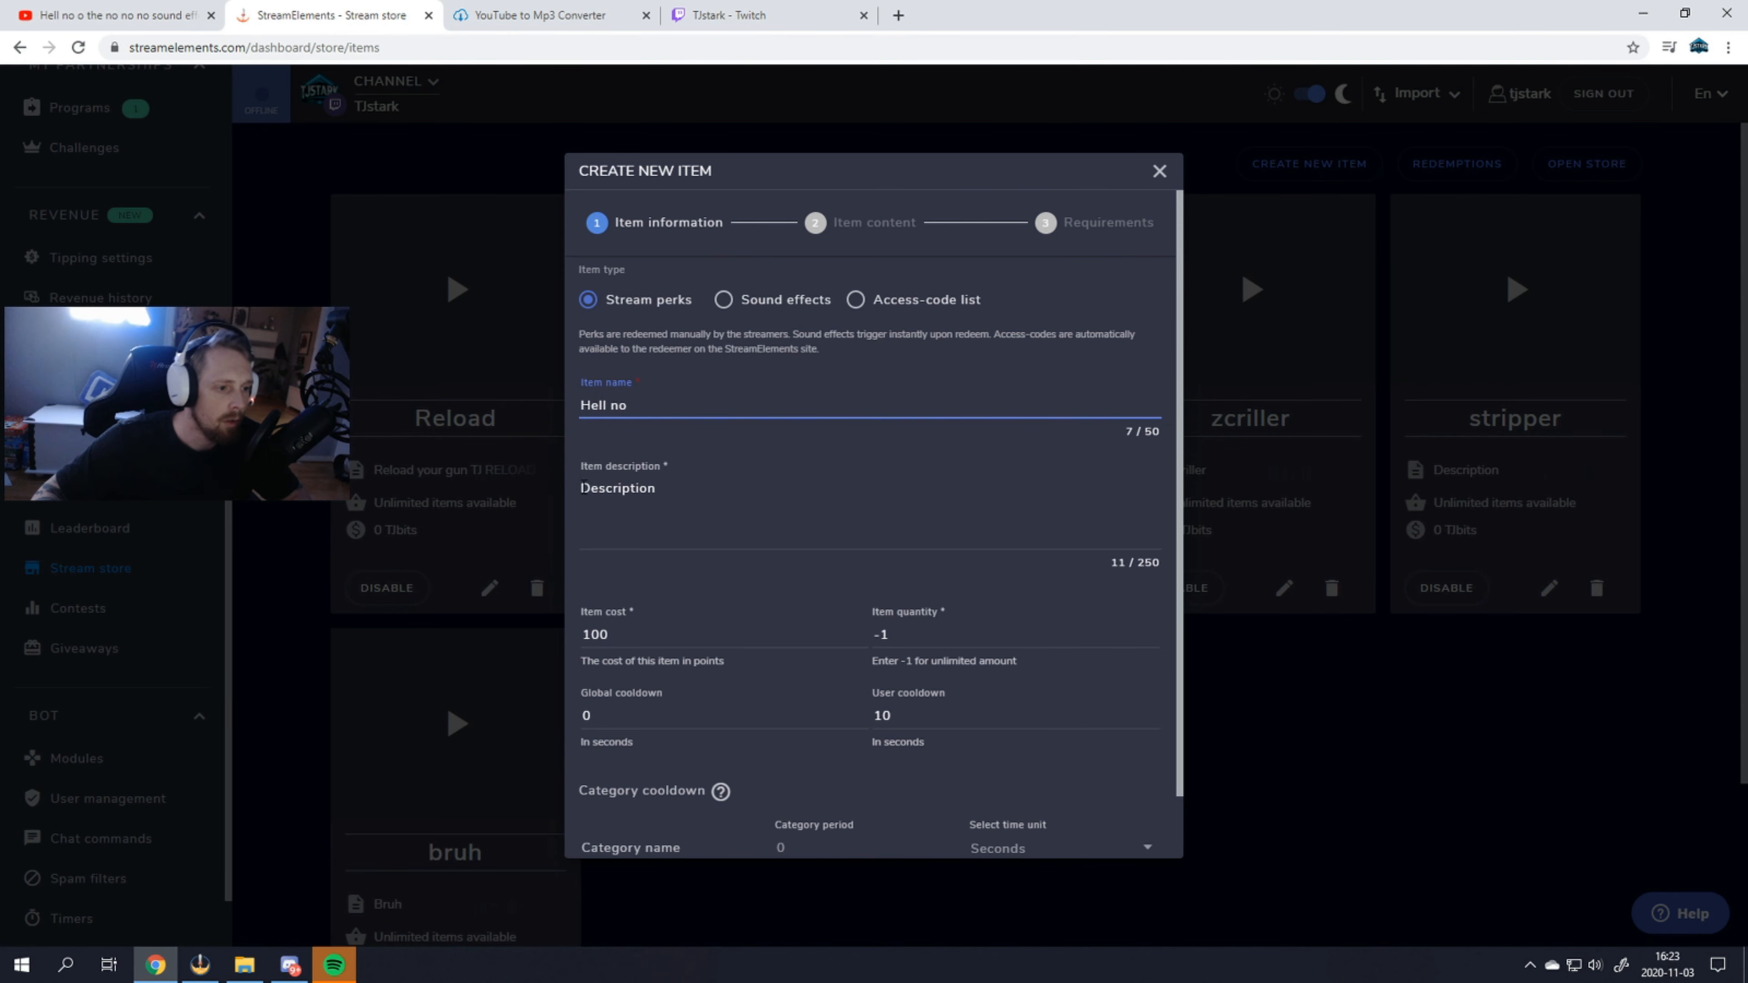
key("Tab")
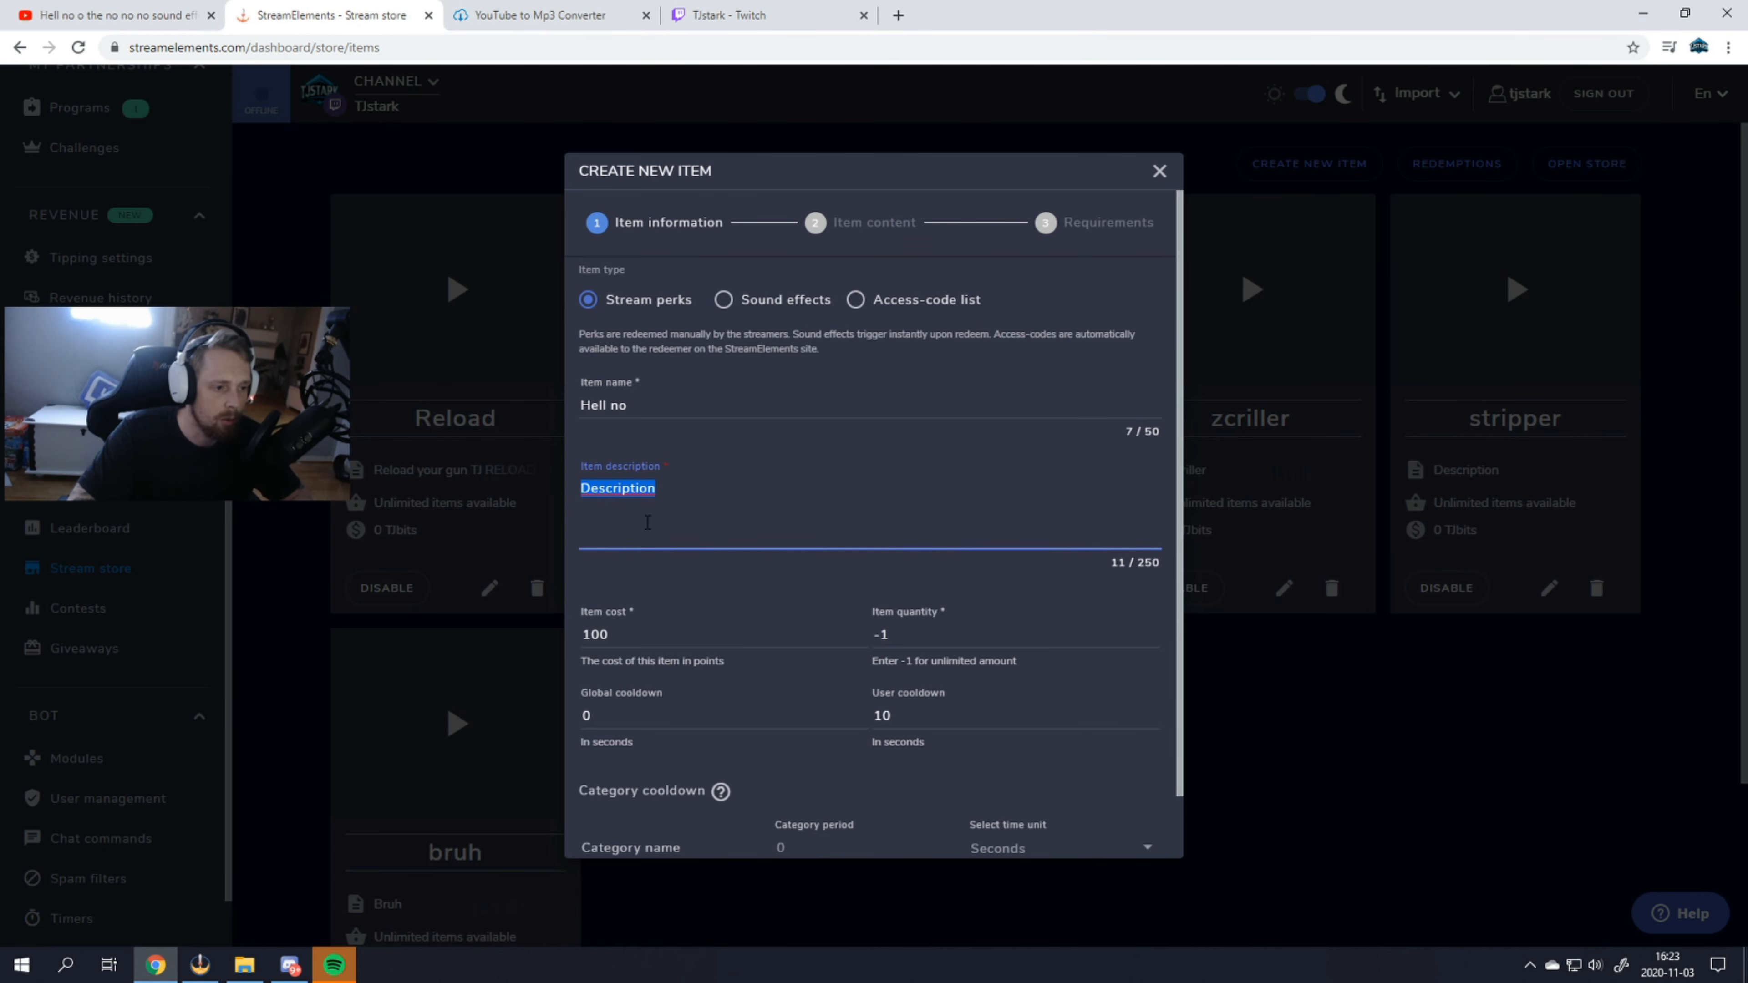
type("Hell no sound")
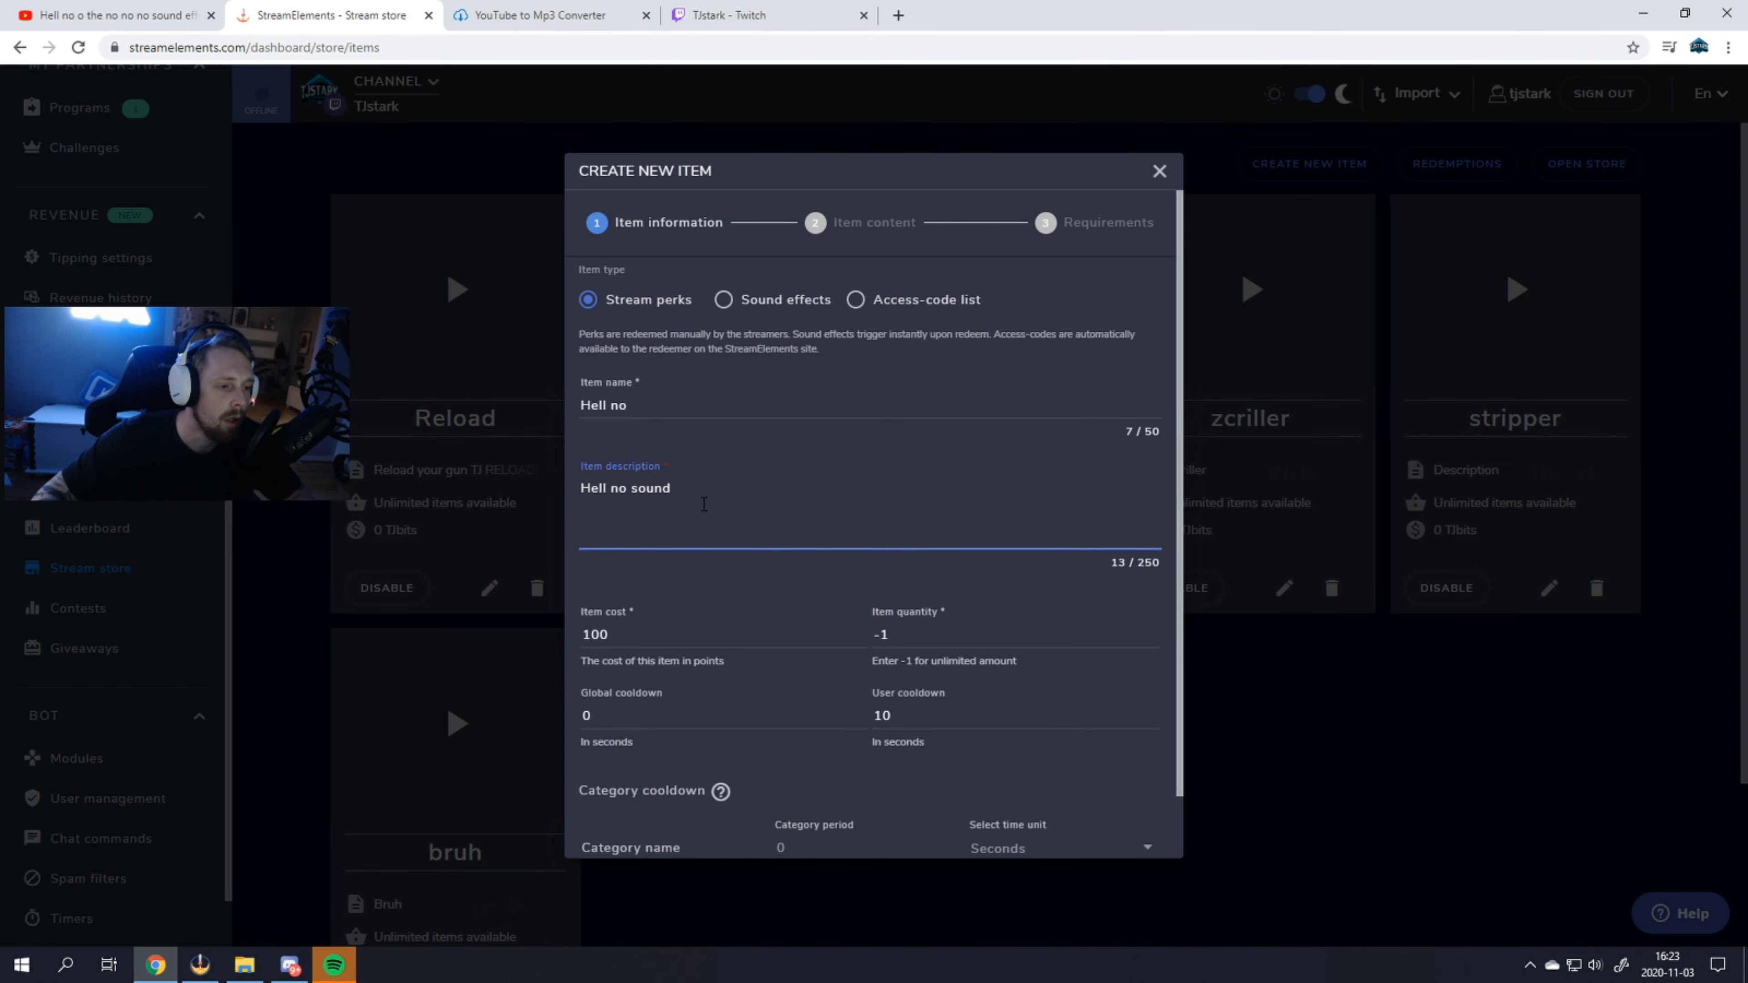
left_click_drag(675, 489, 571, 495)
left_click_drag(635, 406, 556, 403)
left_click(718, 492)
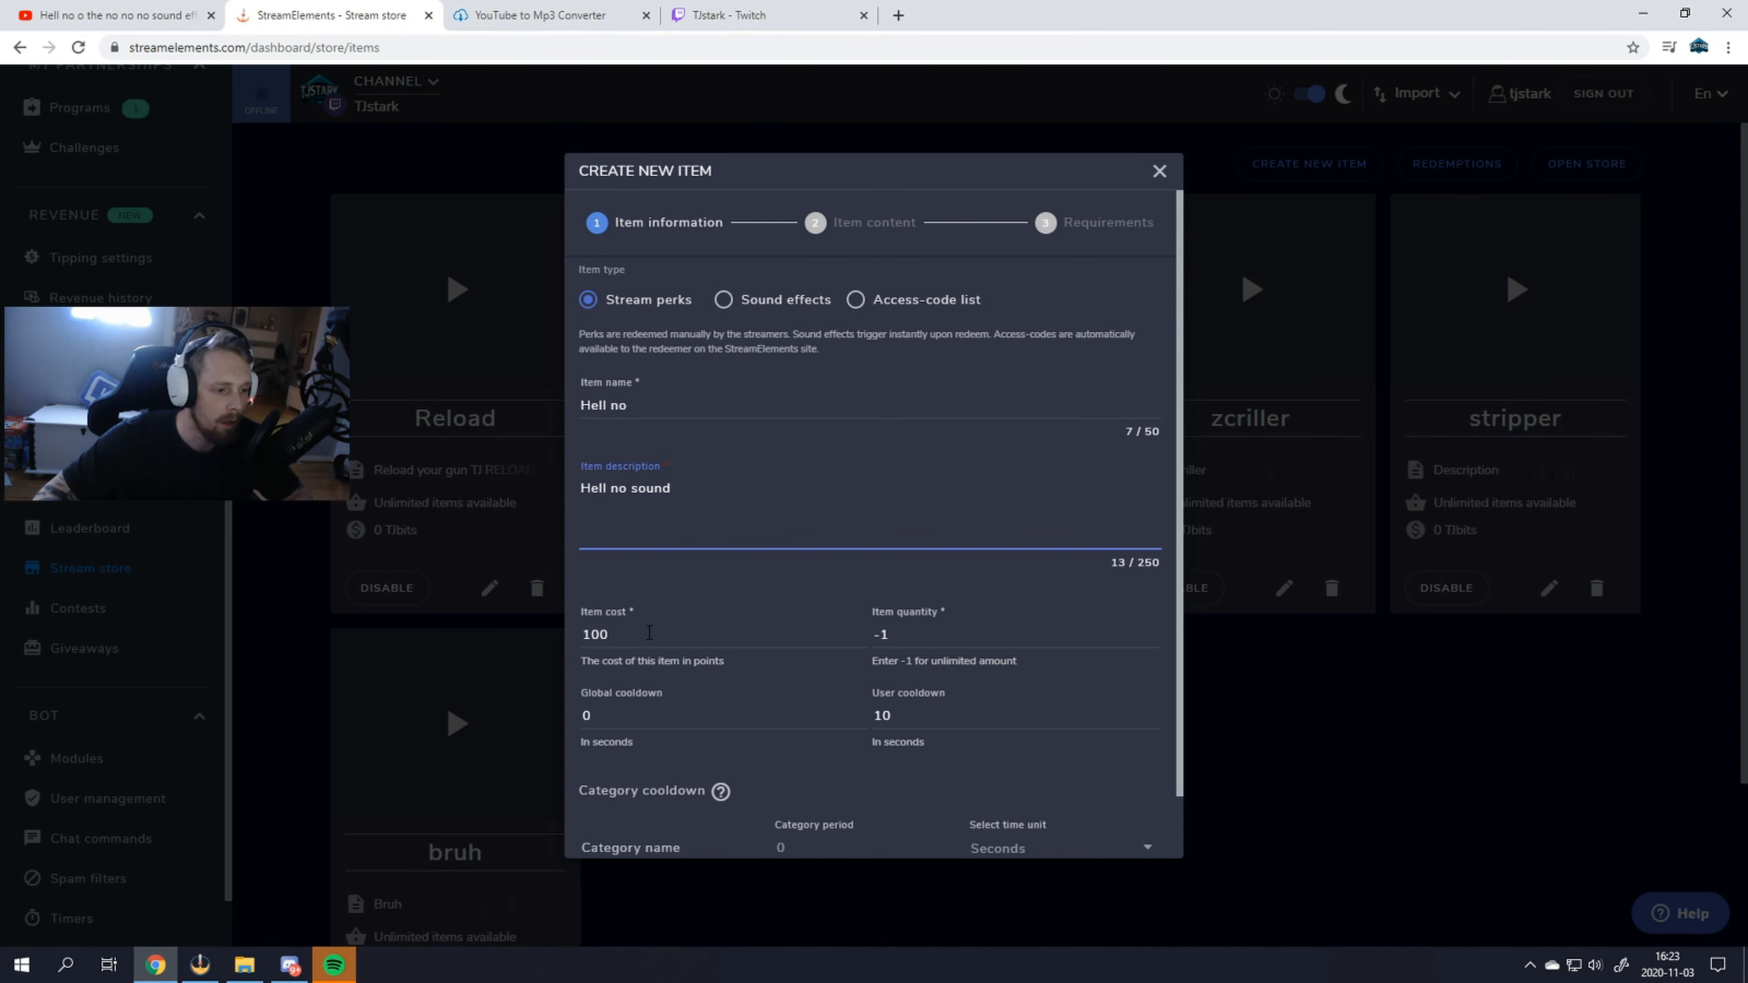
Set the cost of the new "Hell no" item to 0 points
left_click(659, 628)
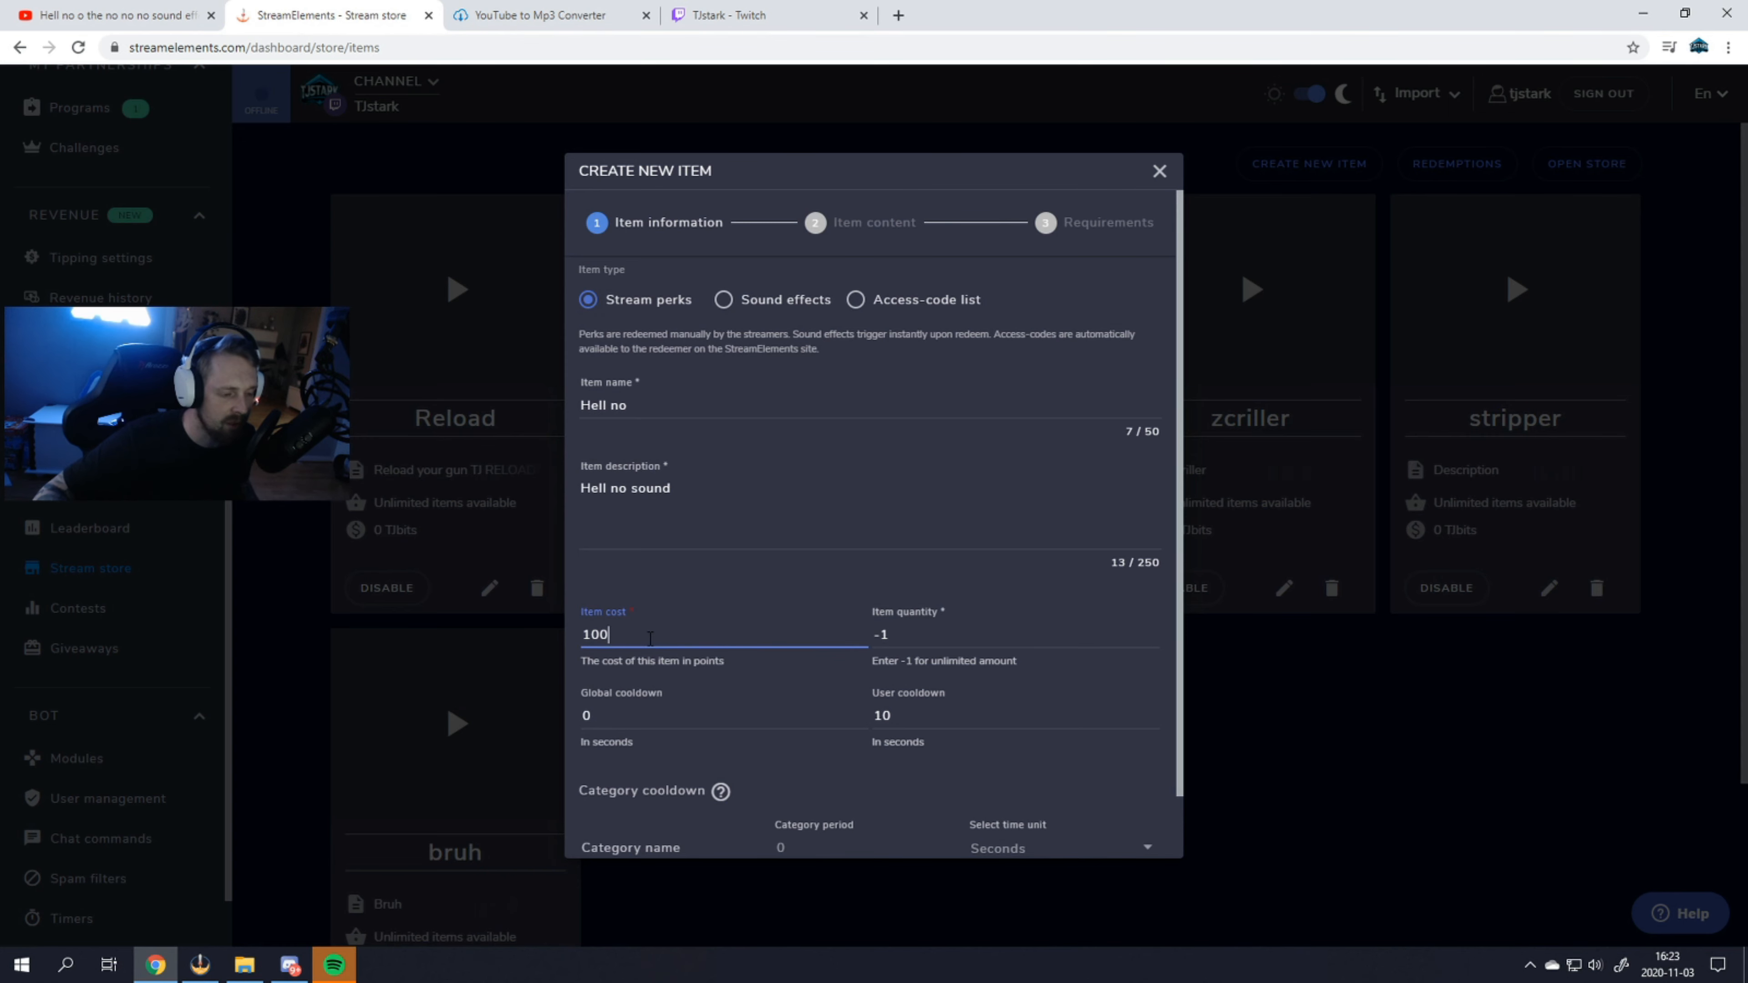
double_click(649, 639)
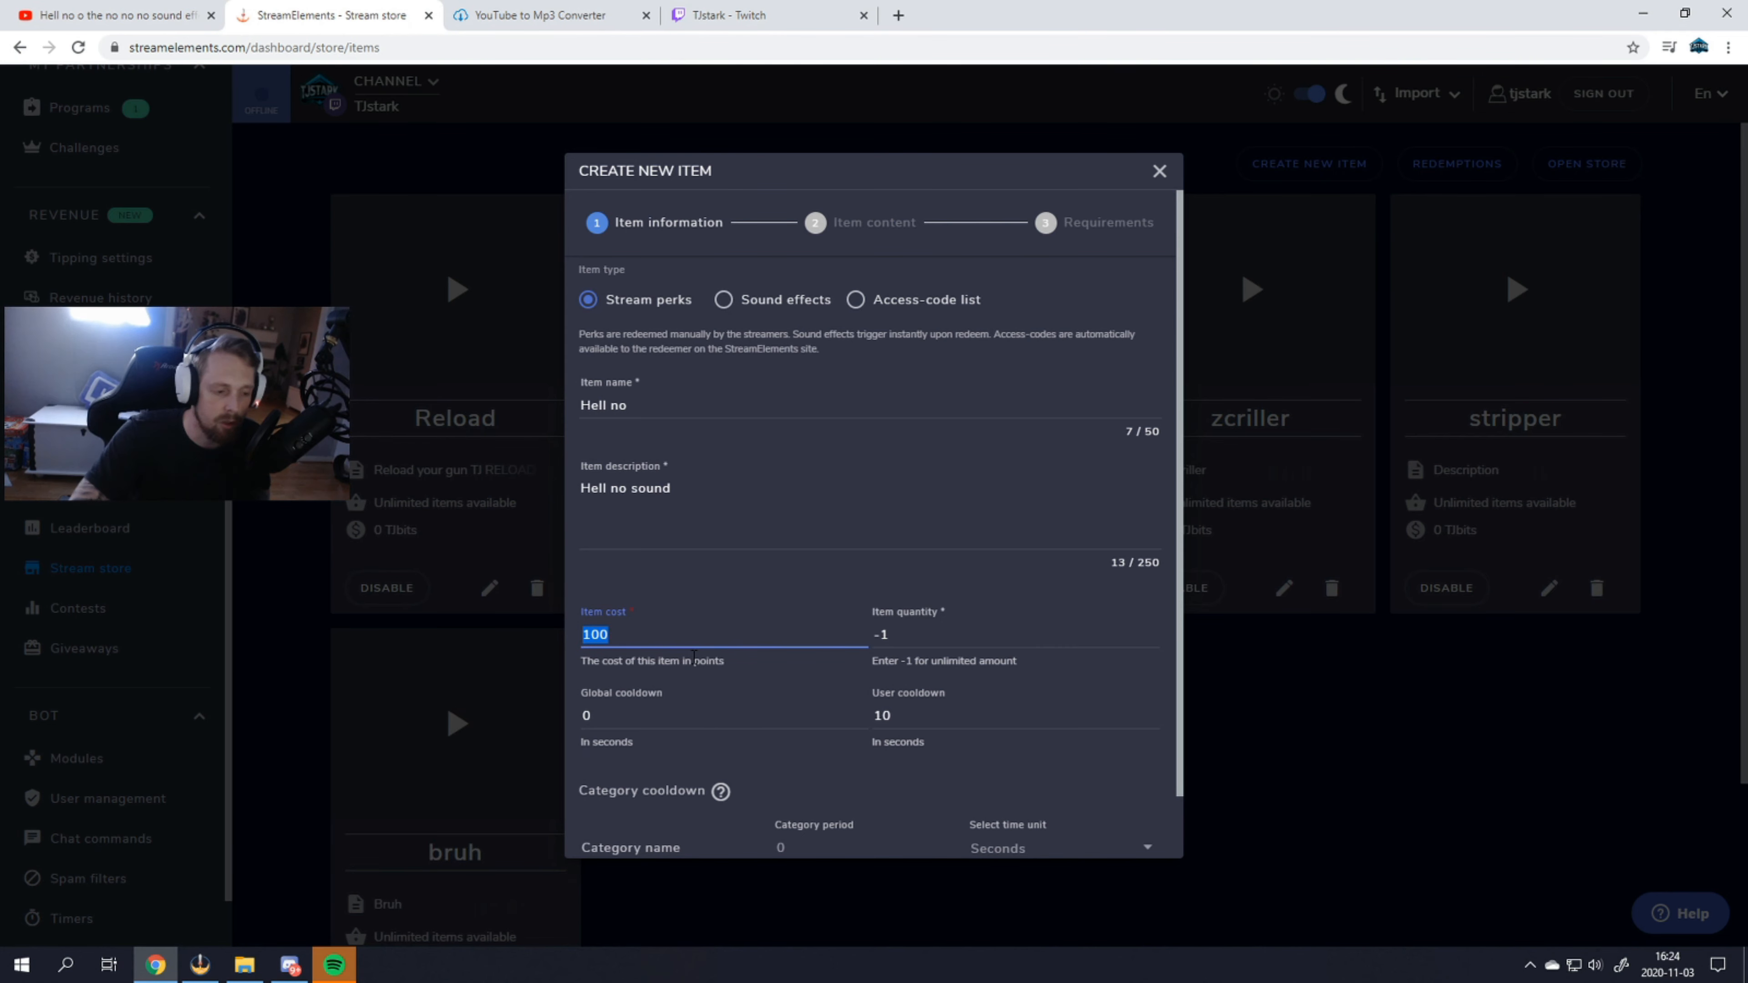
type("0")
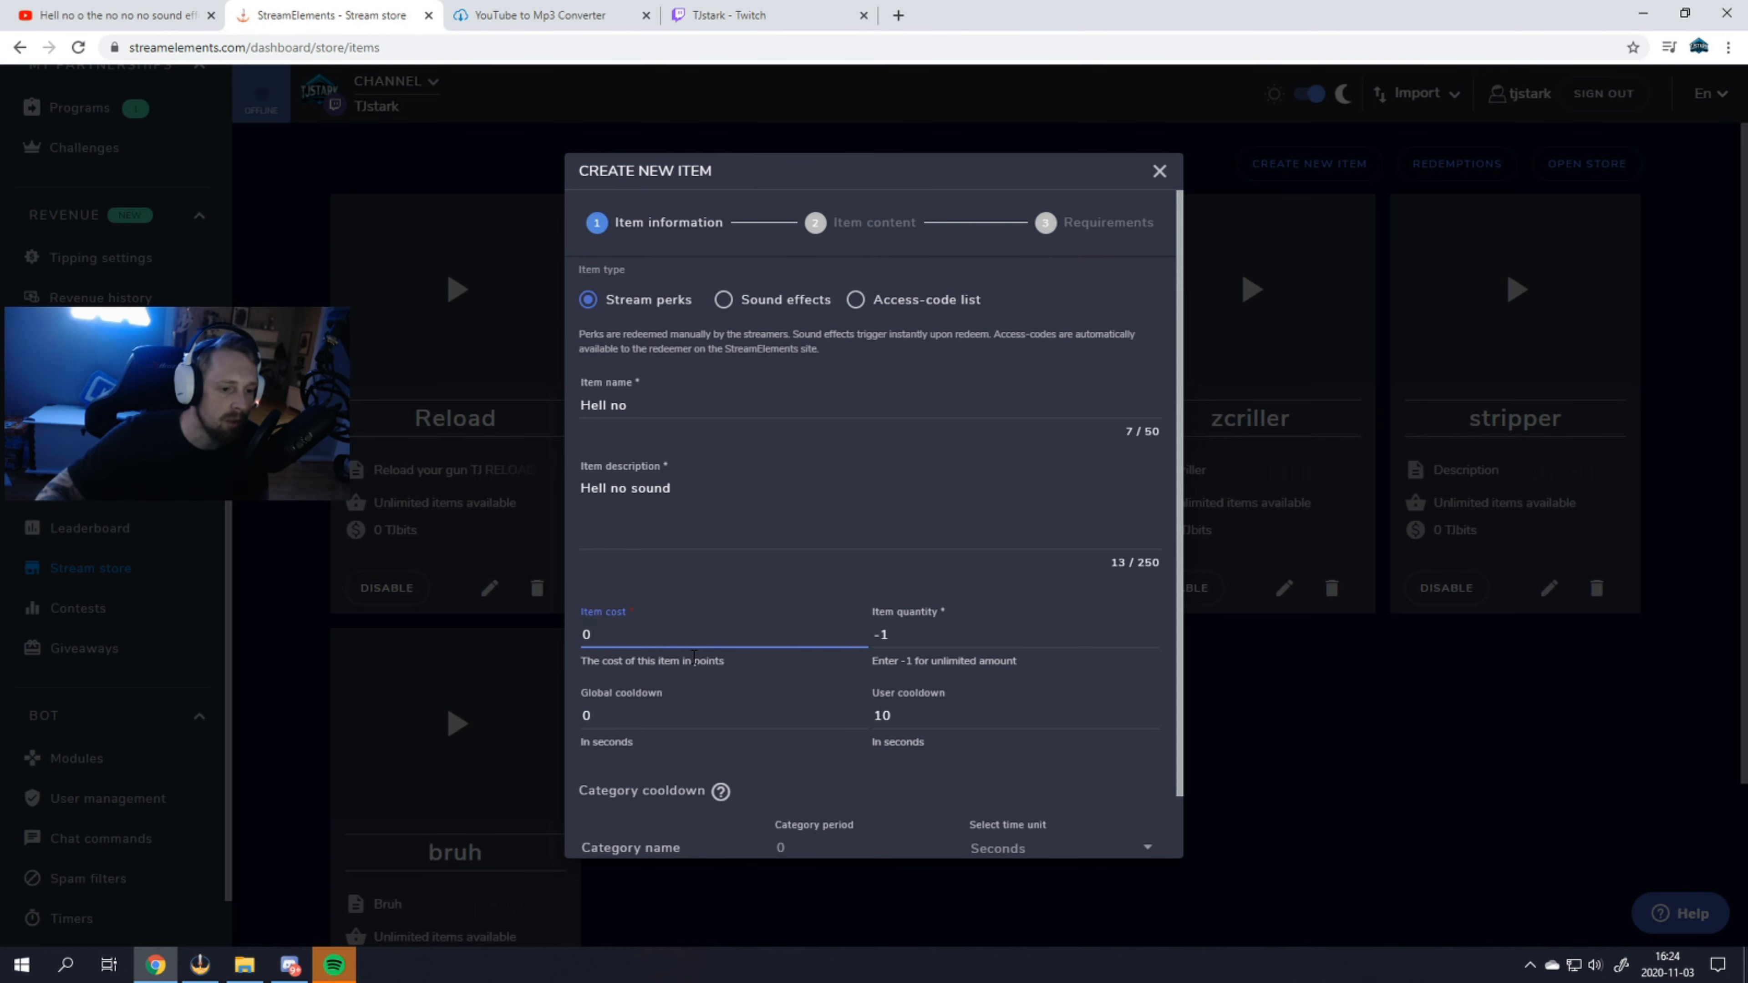
left_click(866, 590)
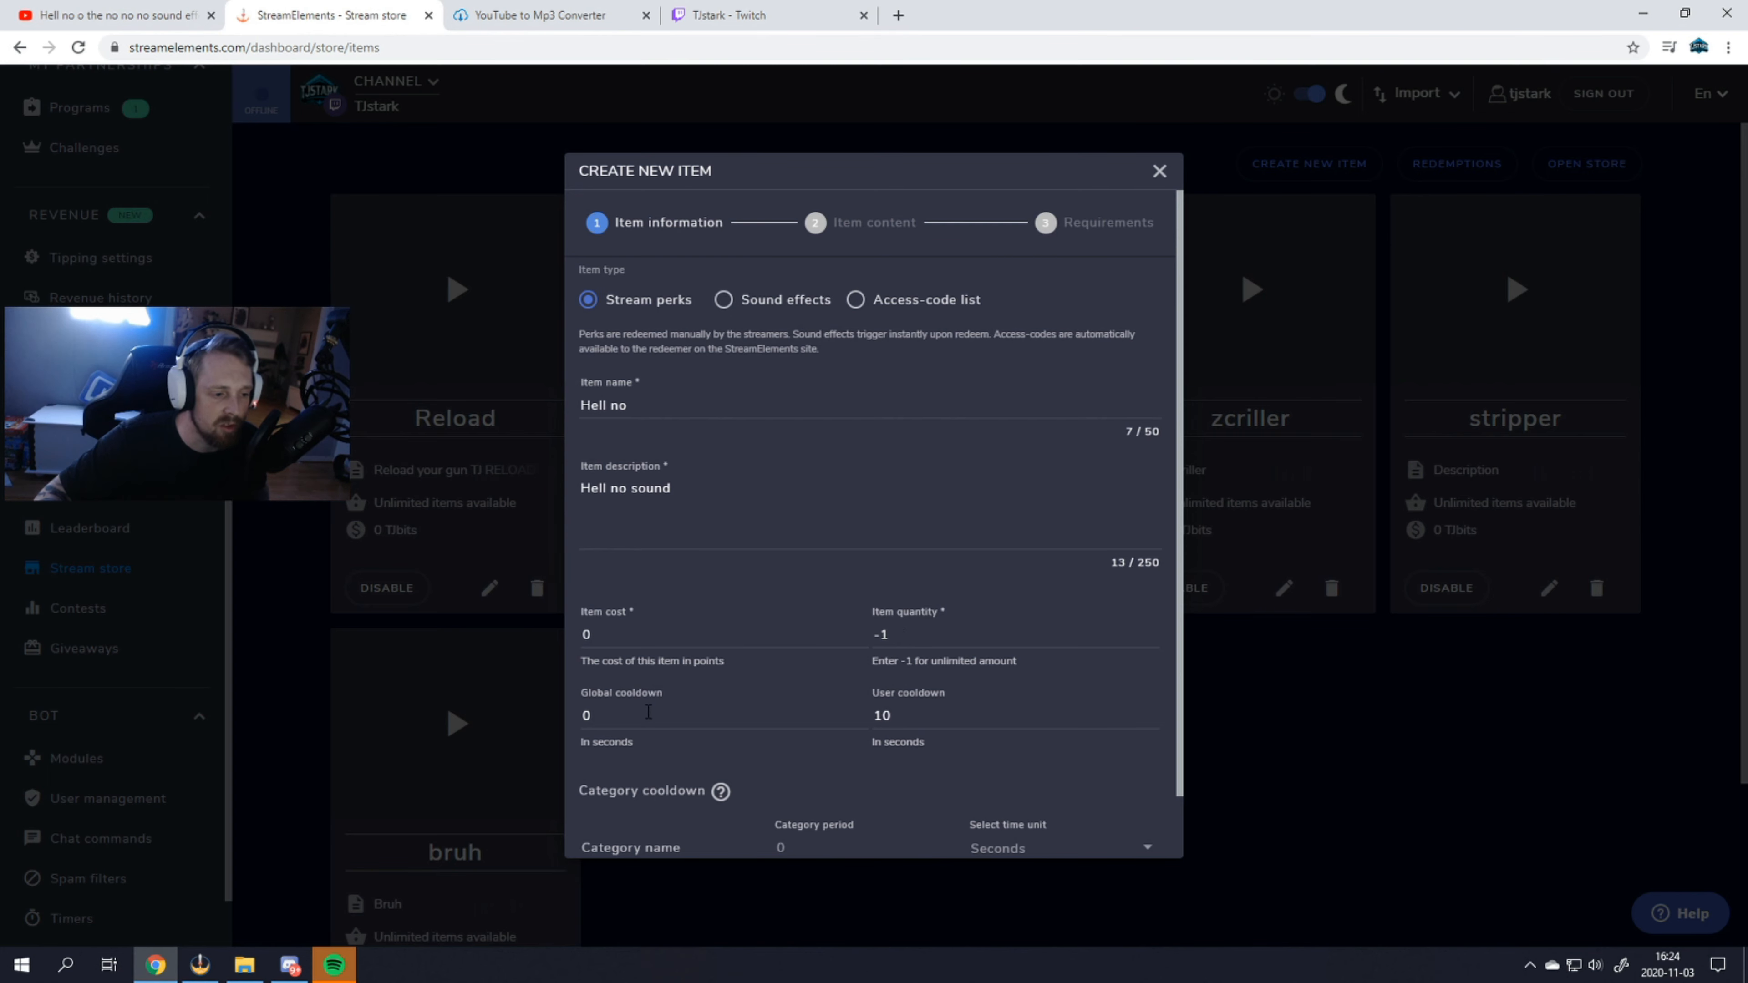
Set the item's global cooldown to 60 seconds and continue to the item content settings
left_click_drag(608, 716, 570, 713)
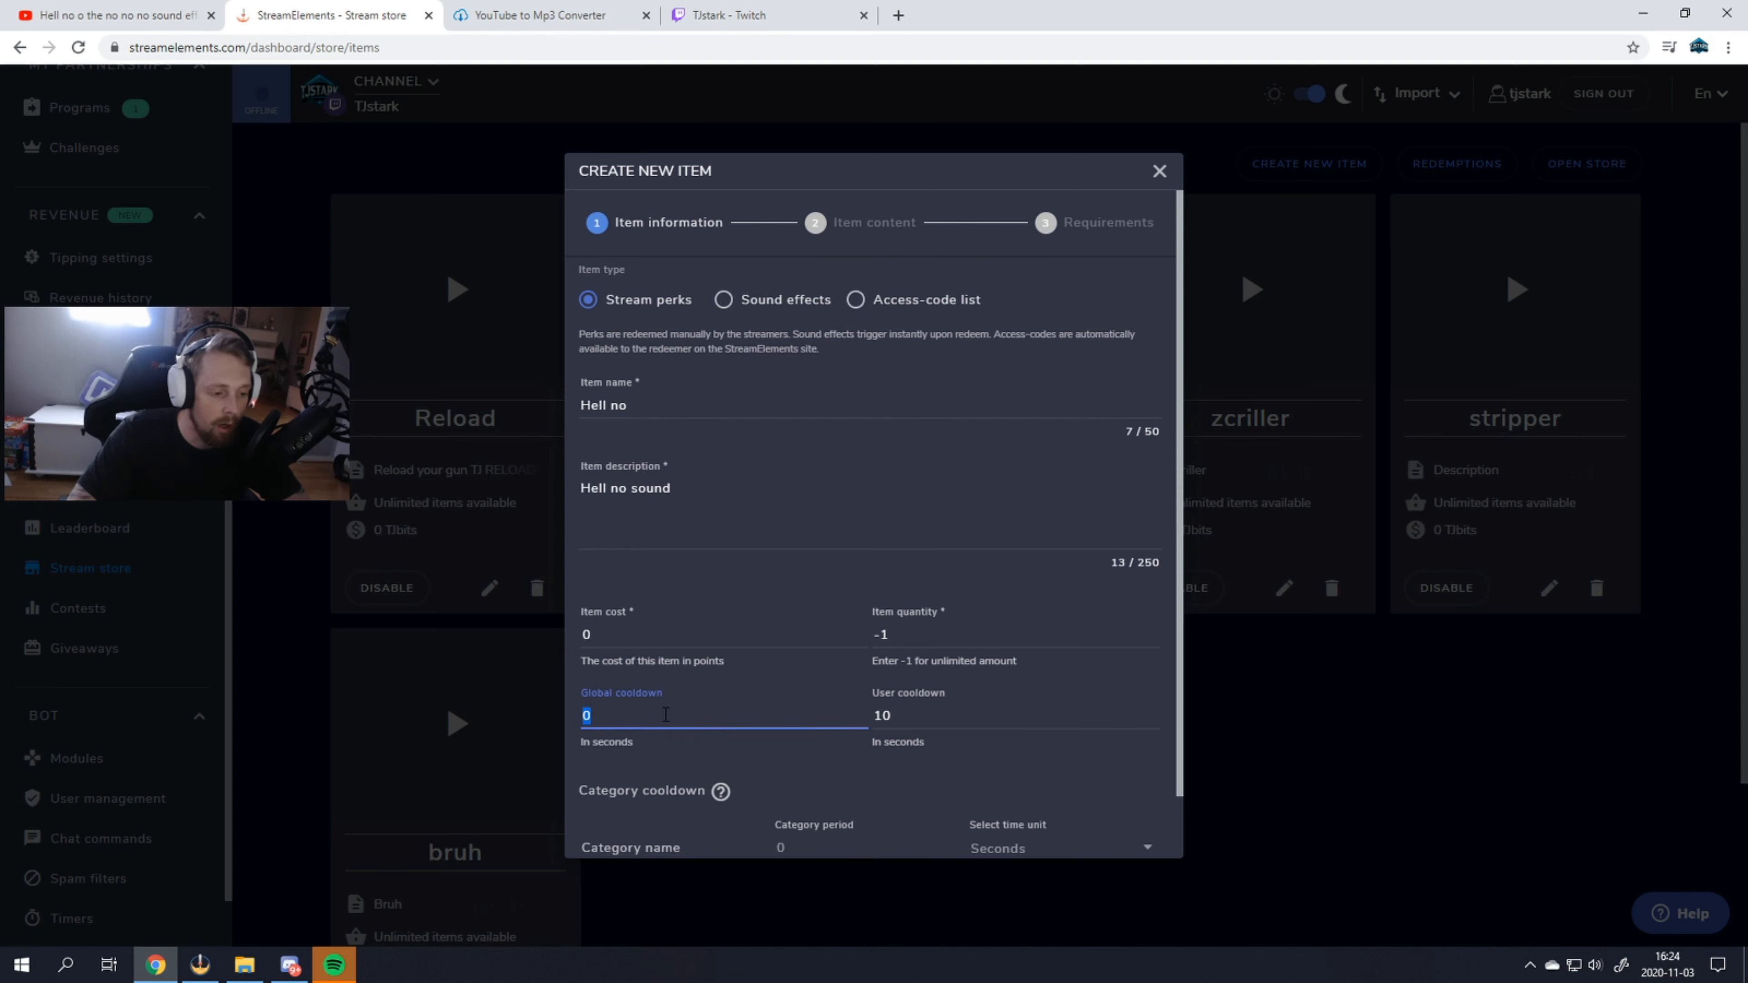
type("20")
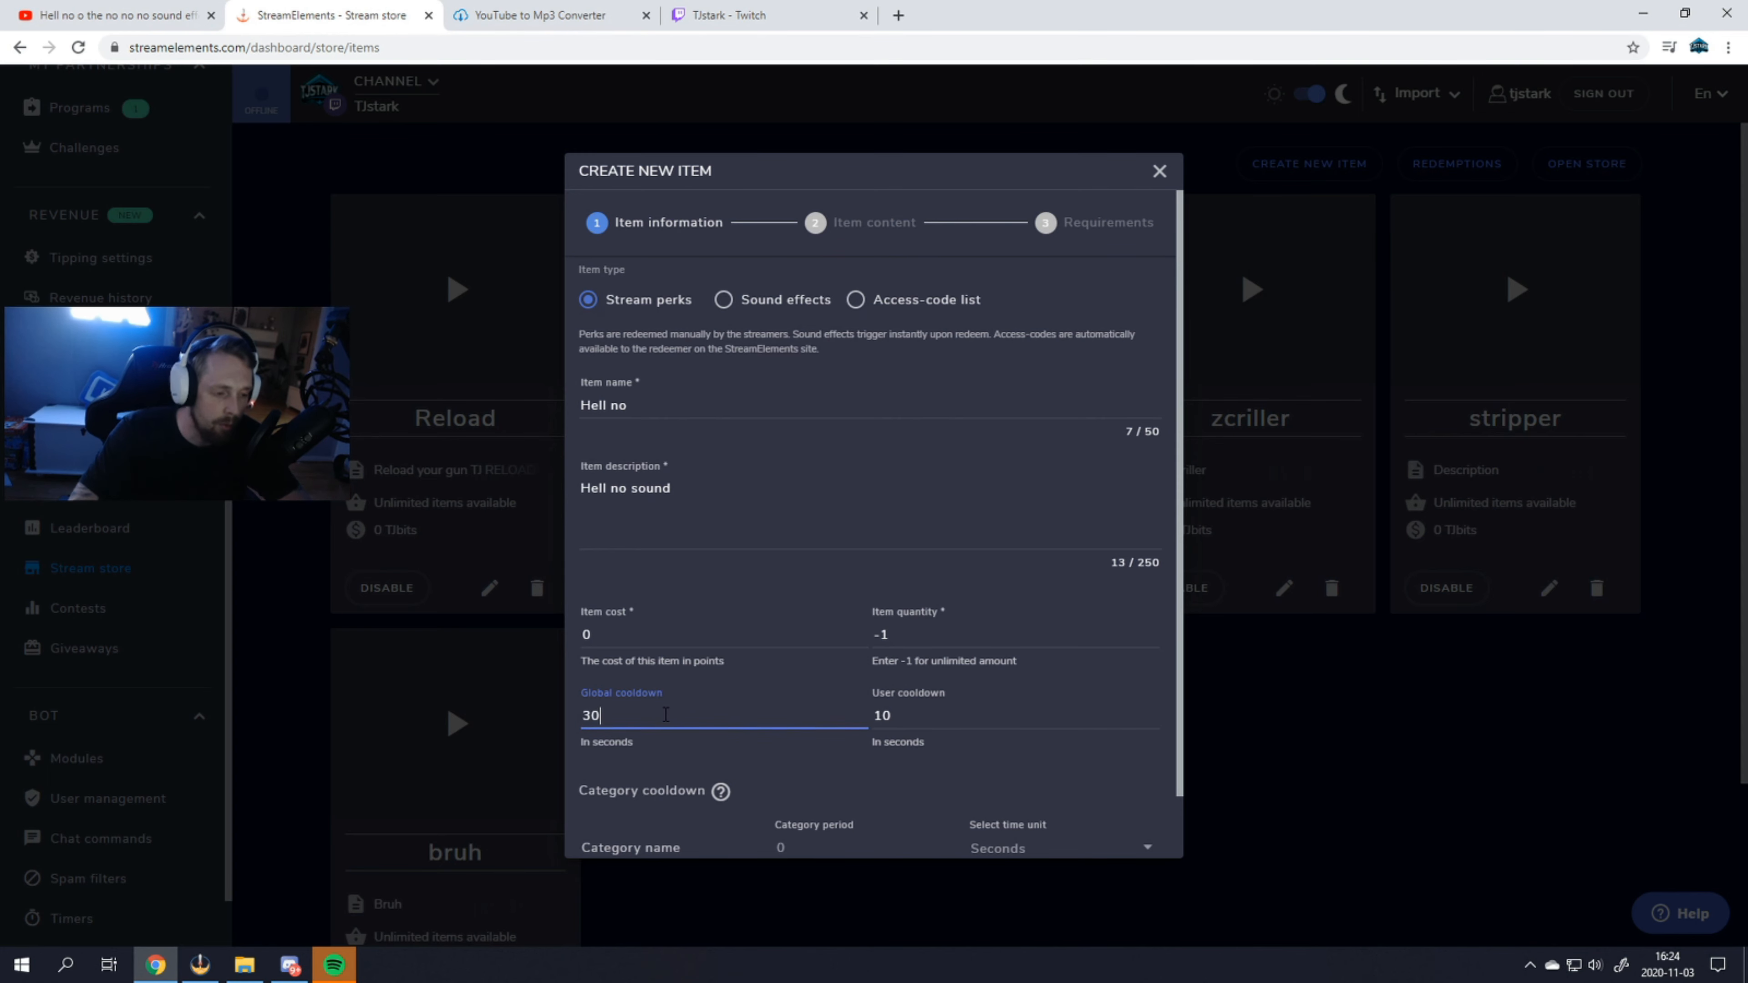
key("BackSpace")
key("BackSpace")
type("60")
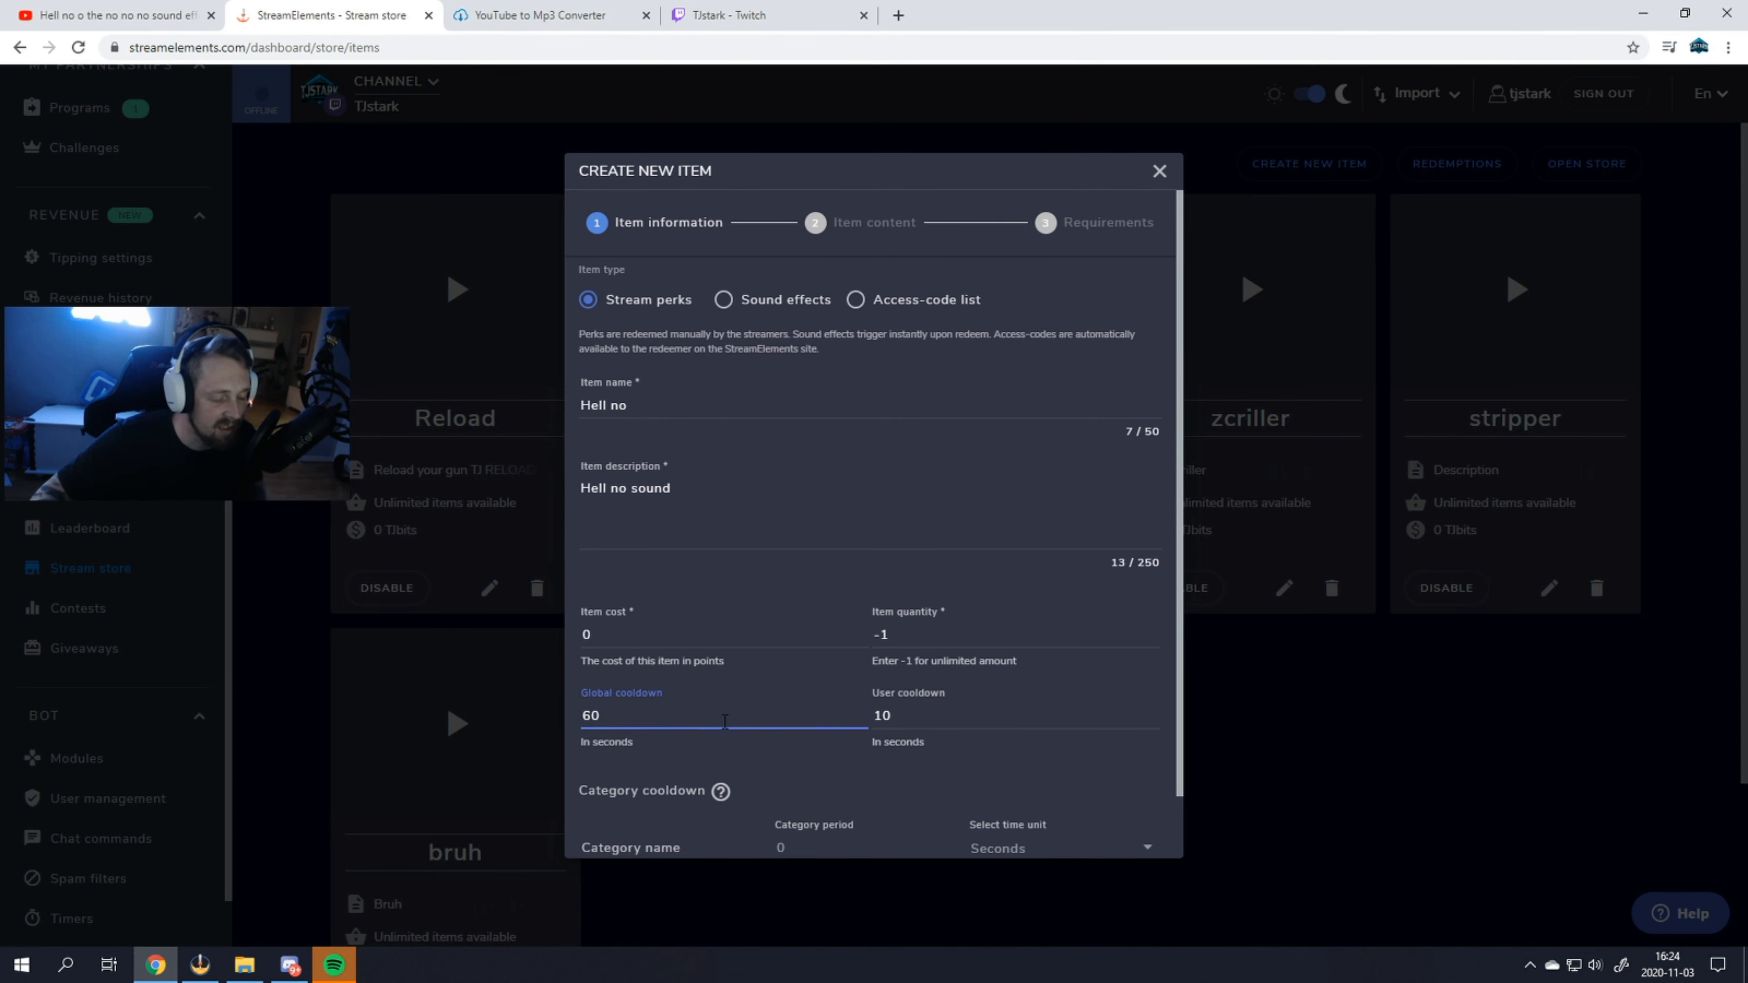
scroll(787, 696, "down", 1)
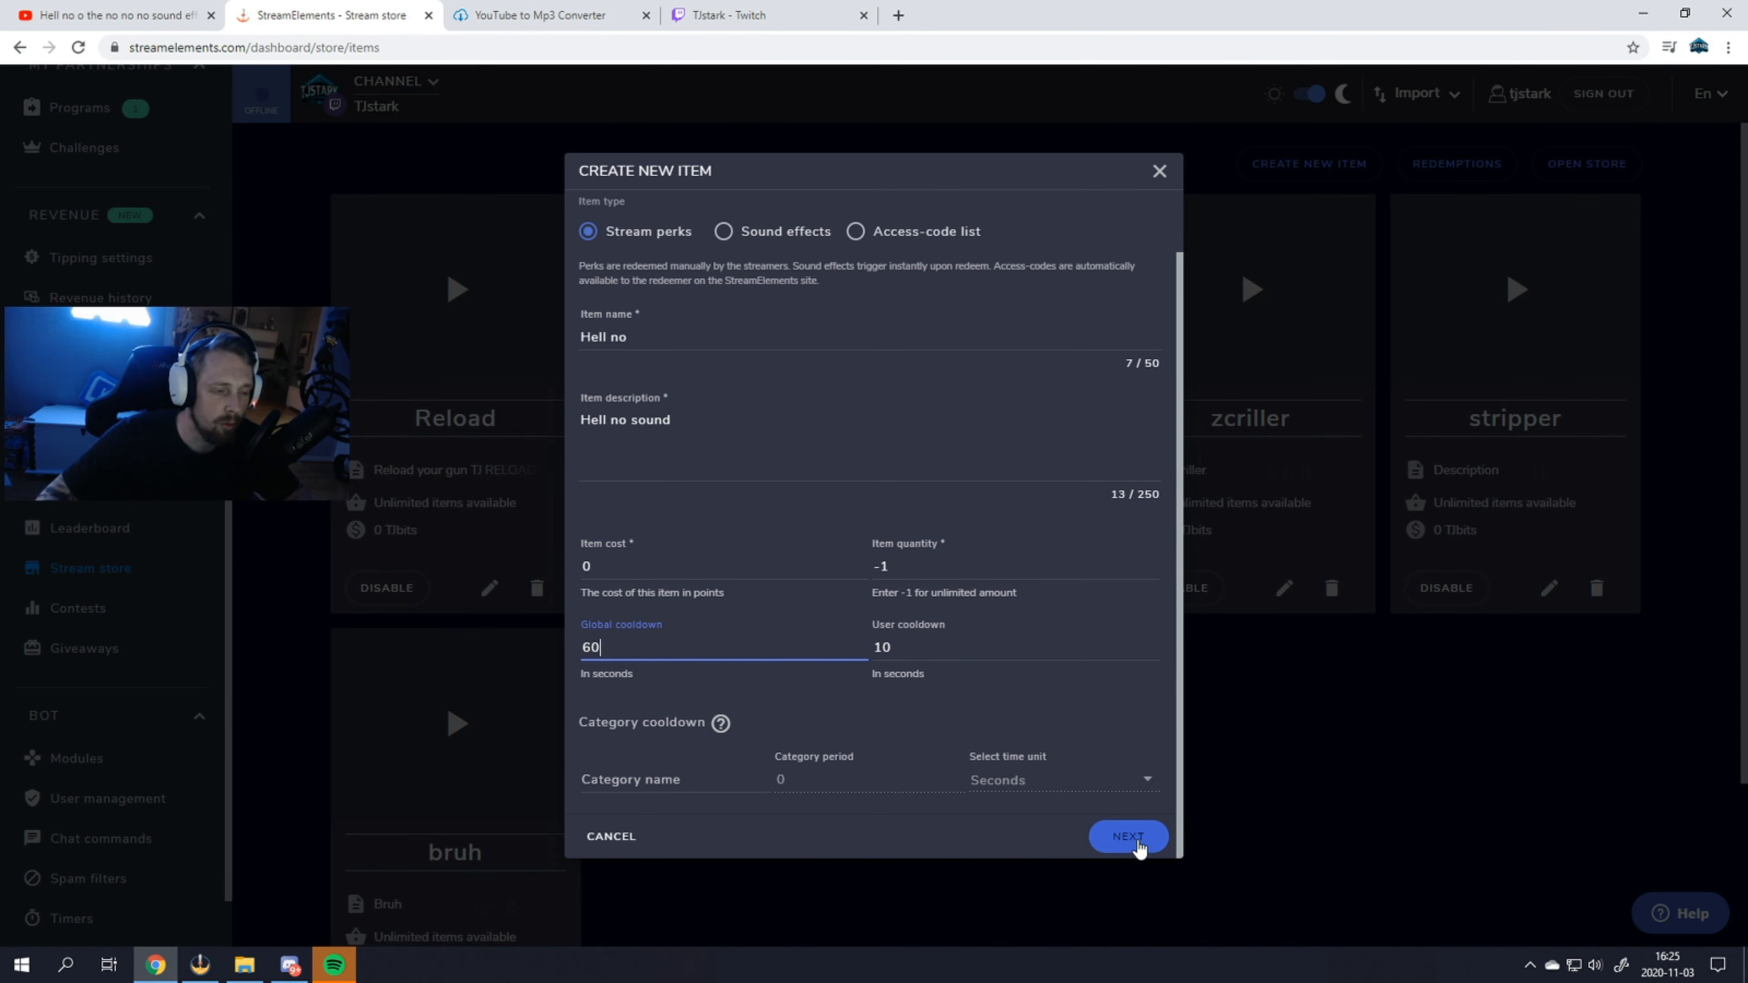
left_click(1129, 837)
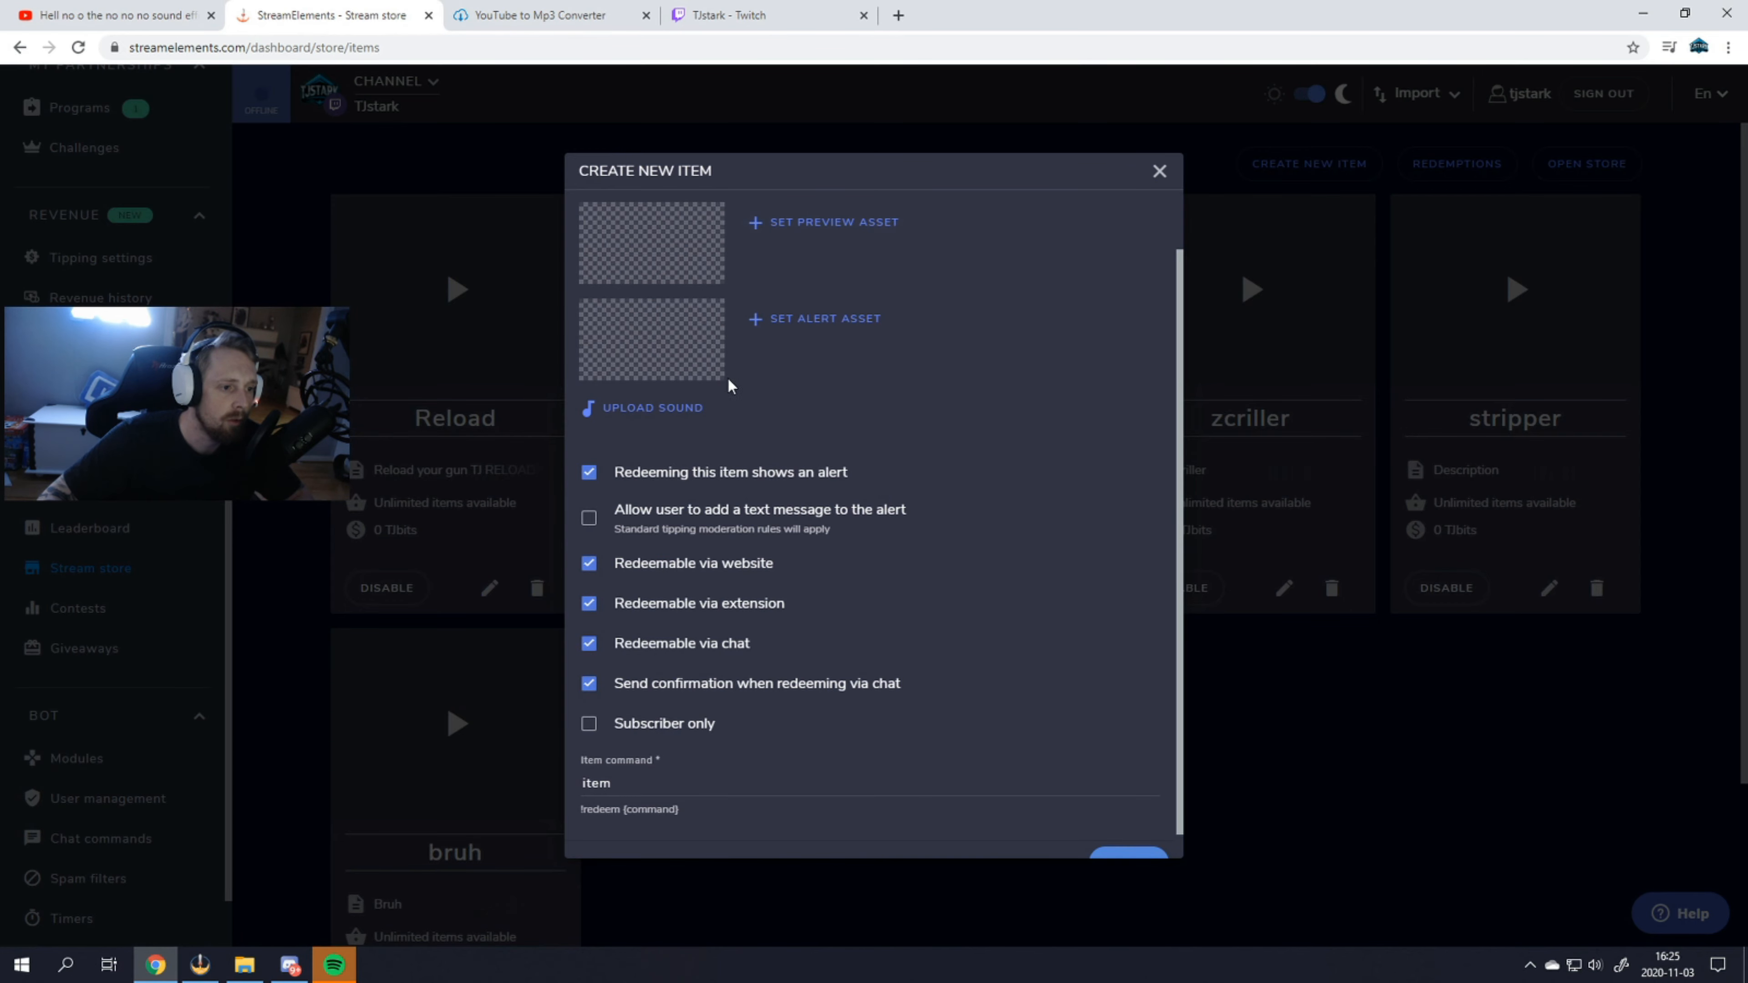
Upload "Hell no o the no no no sound effect (1).mp3" as the item's sound and set its volume to 45%
left_click(639, 413)
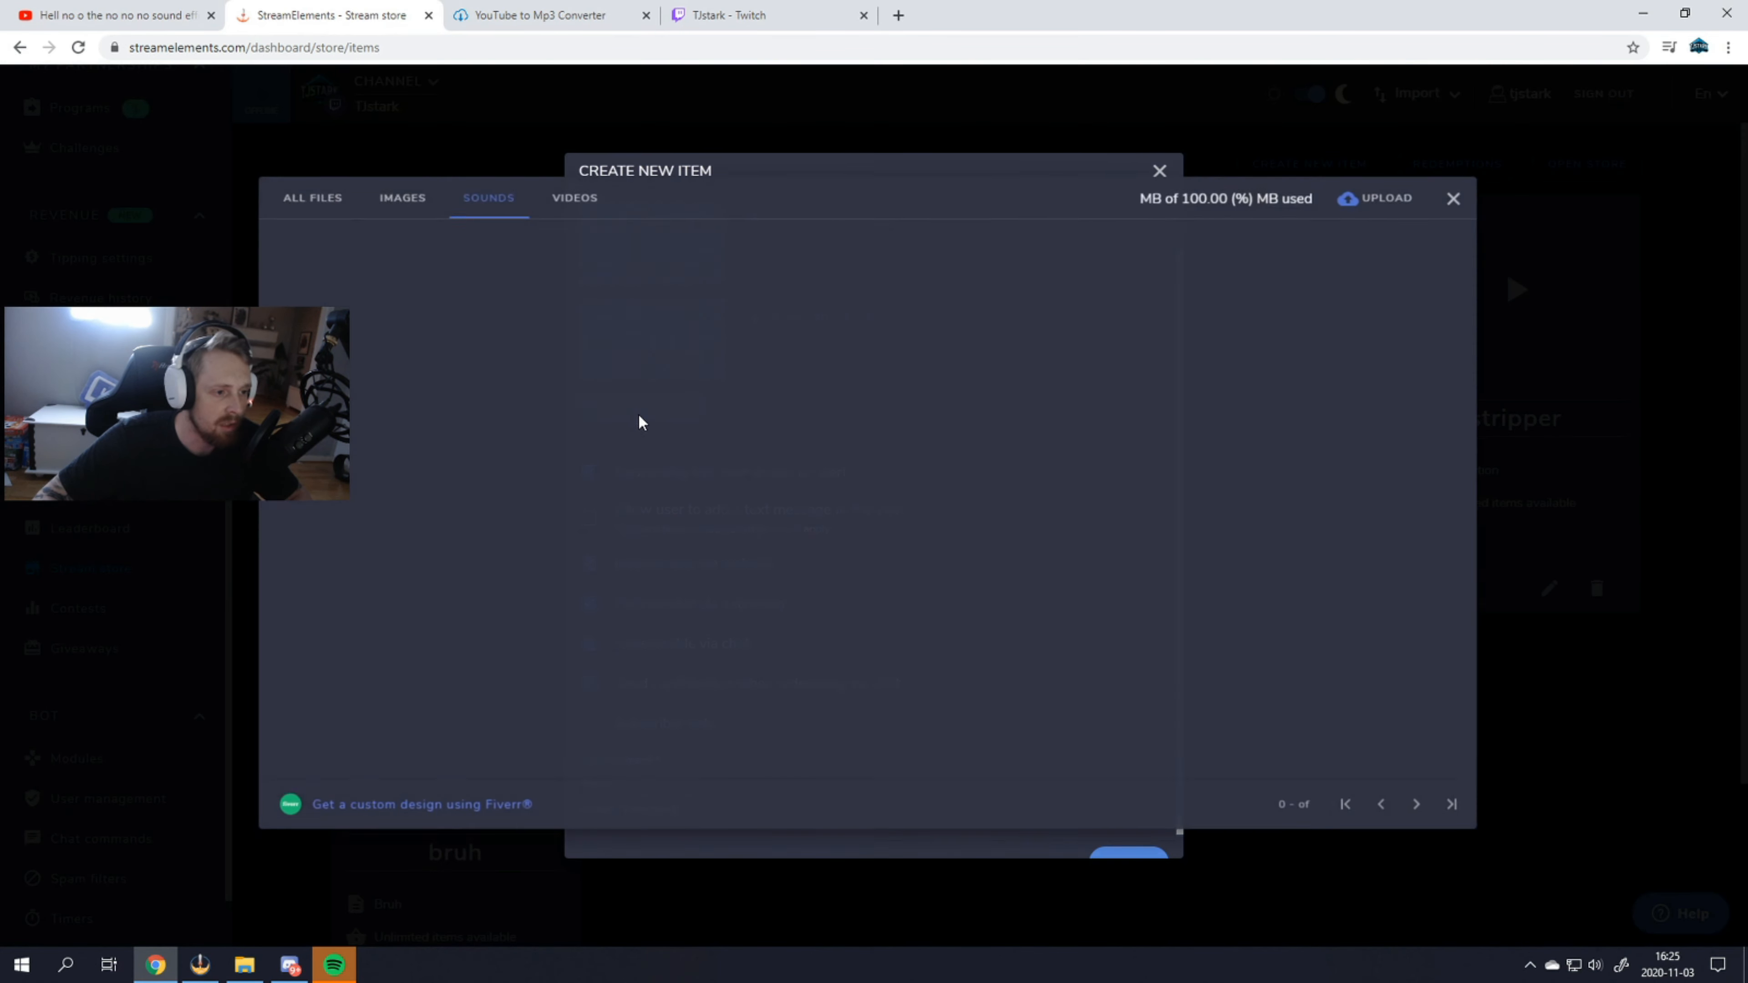
mouse_move(924, 323)
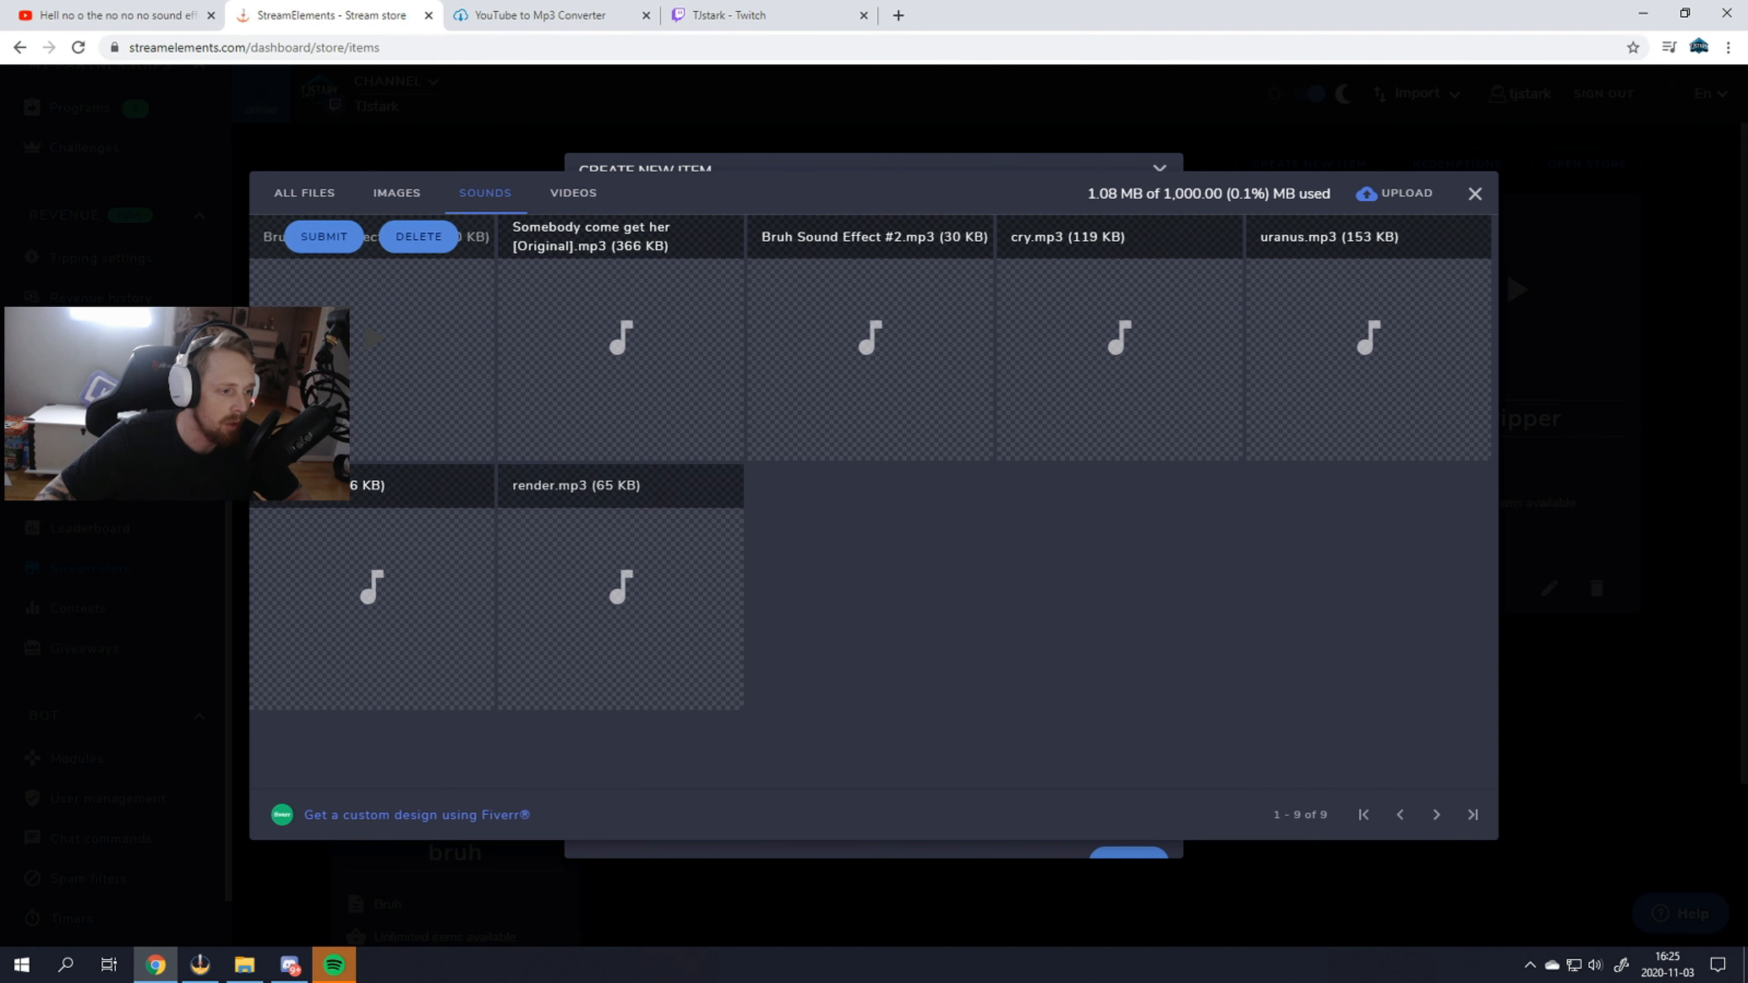
mouse_move(323, 217)
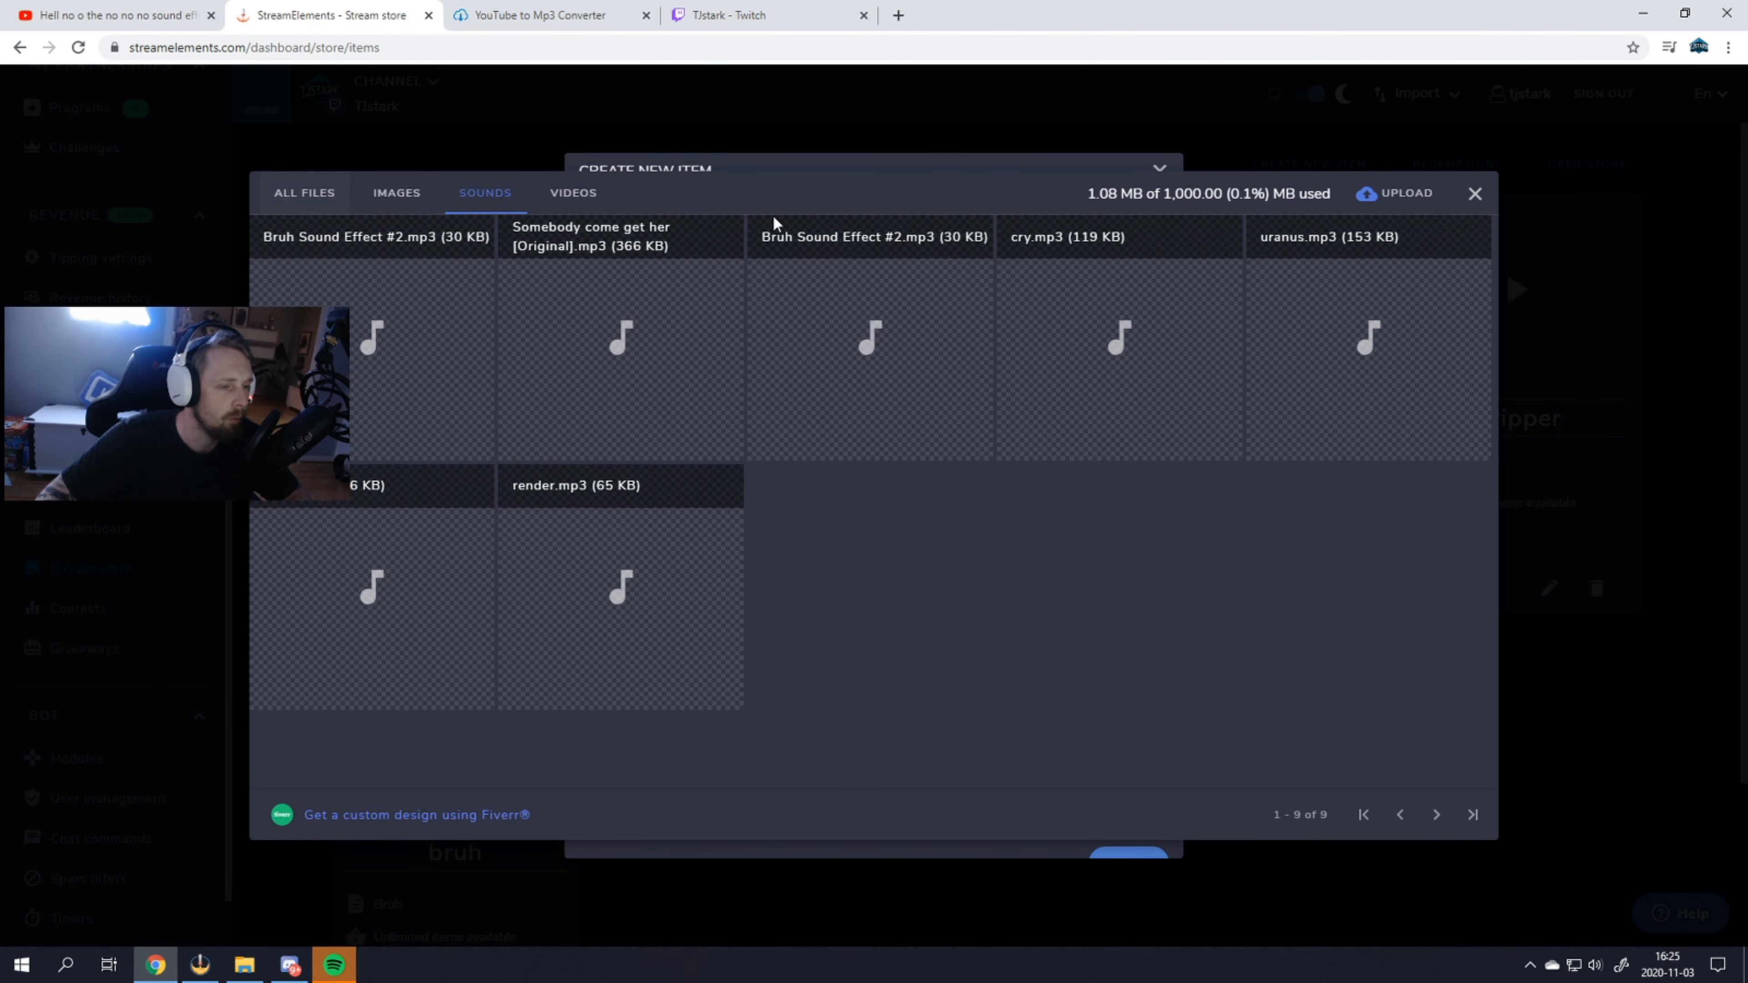
left_click(1396, 193)
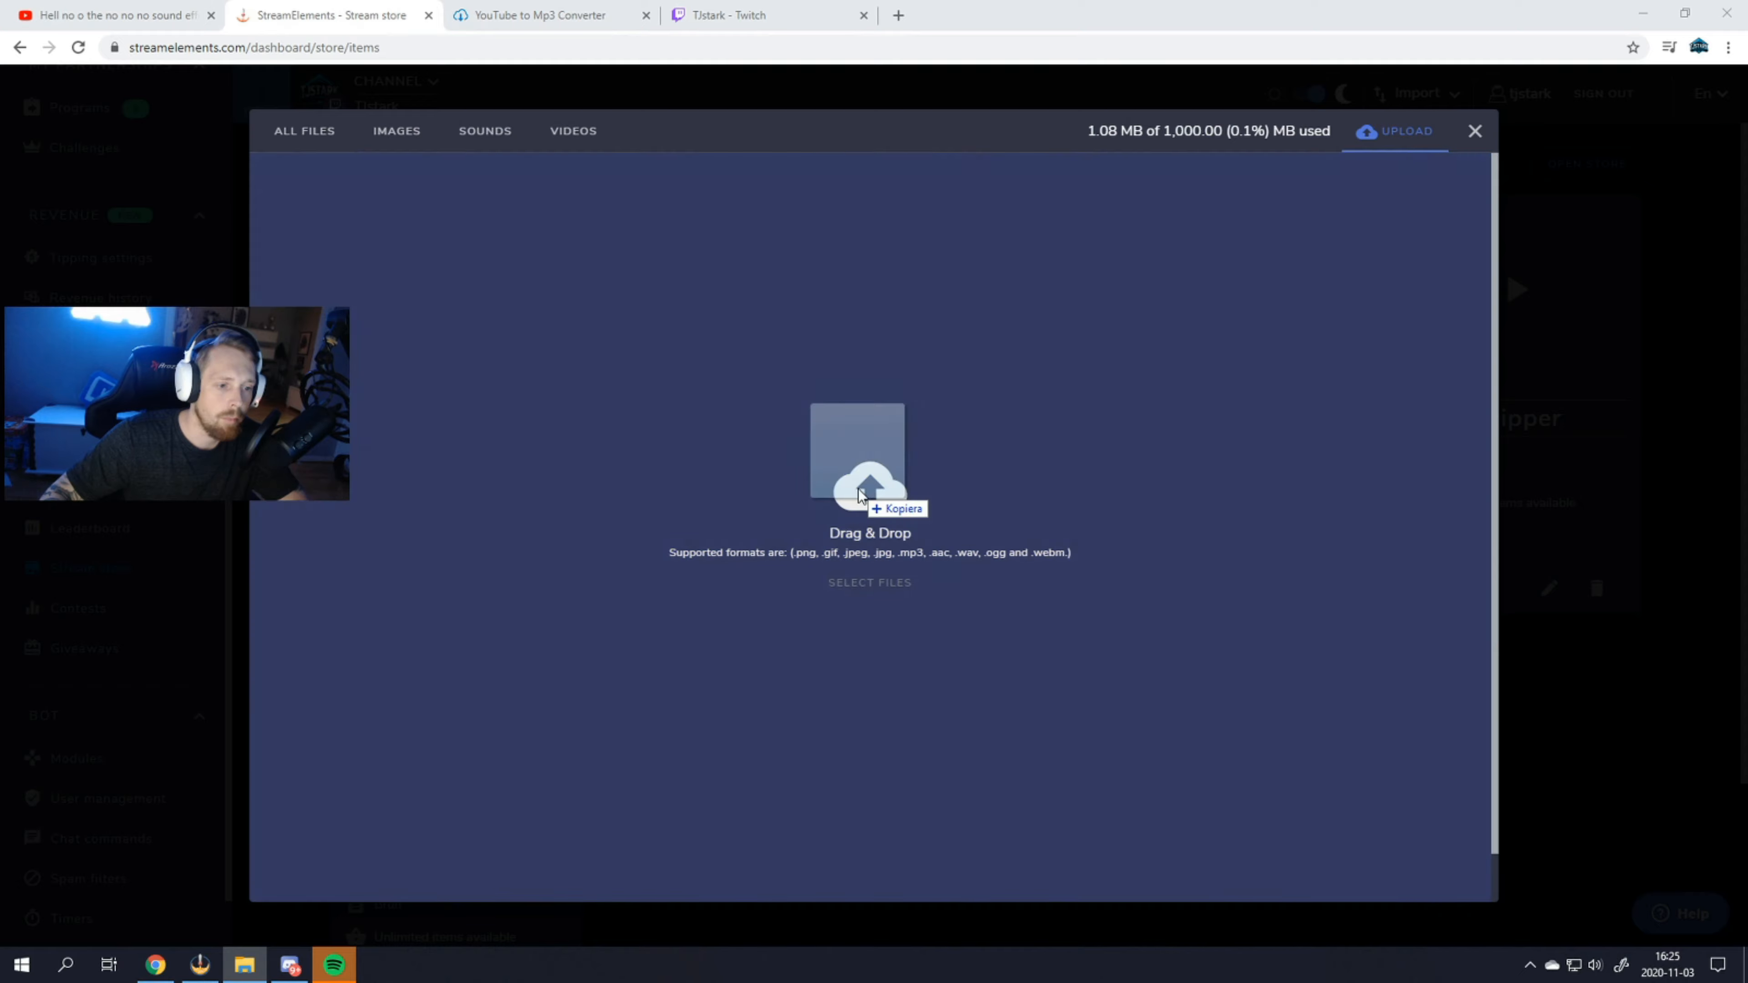
left_click_drag(858, 489, 886, 509)
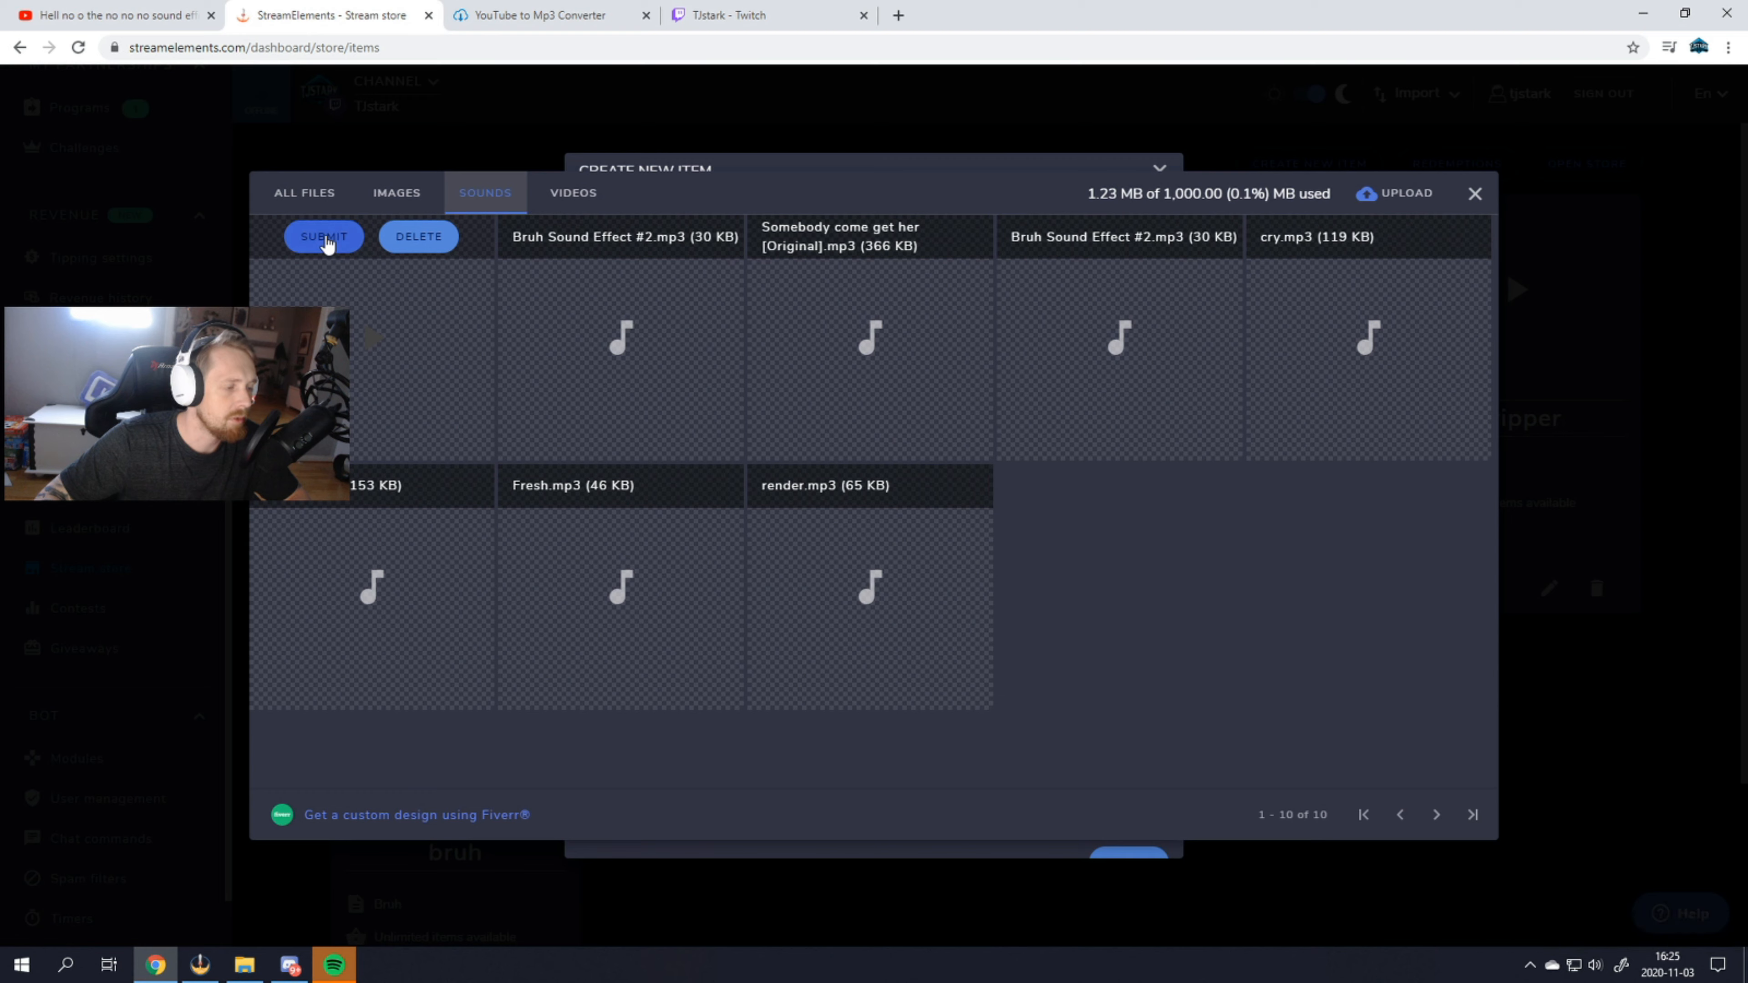
left_click(326, 238)
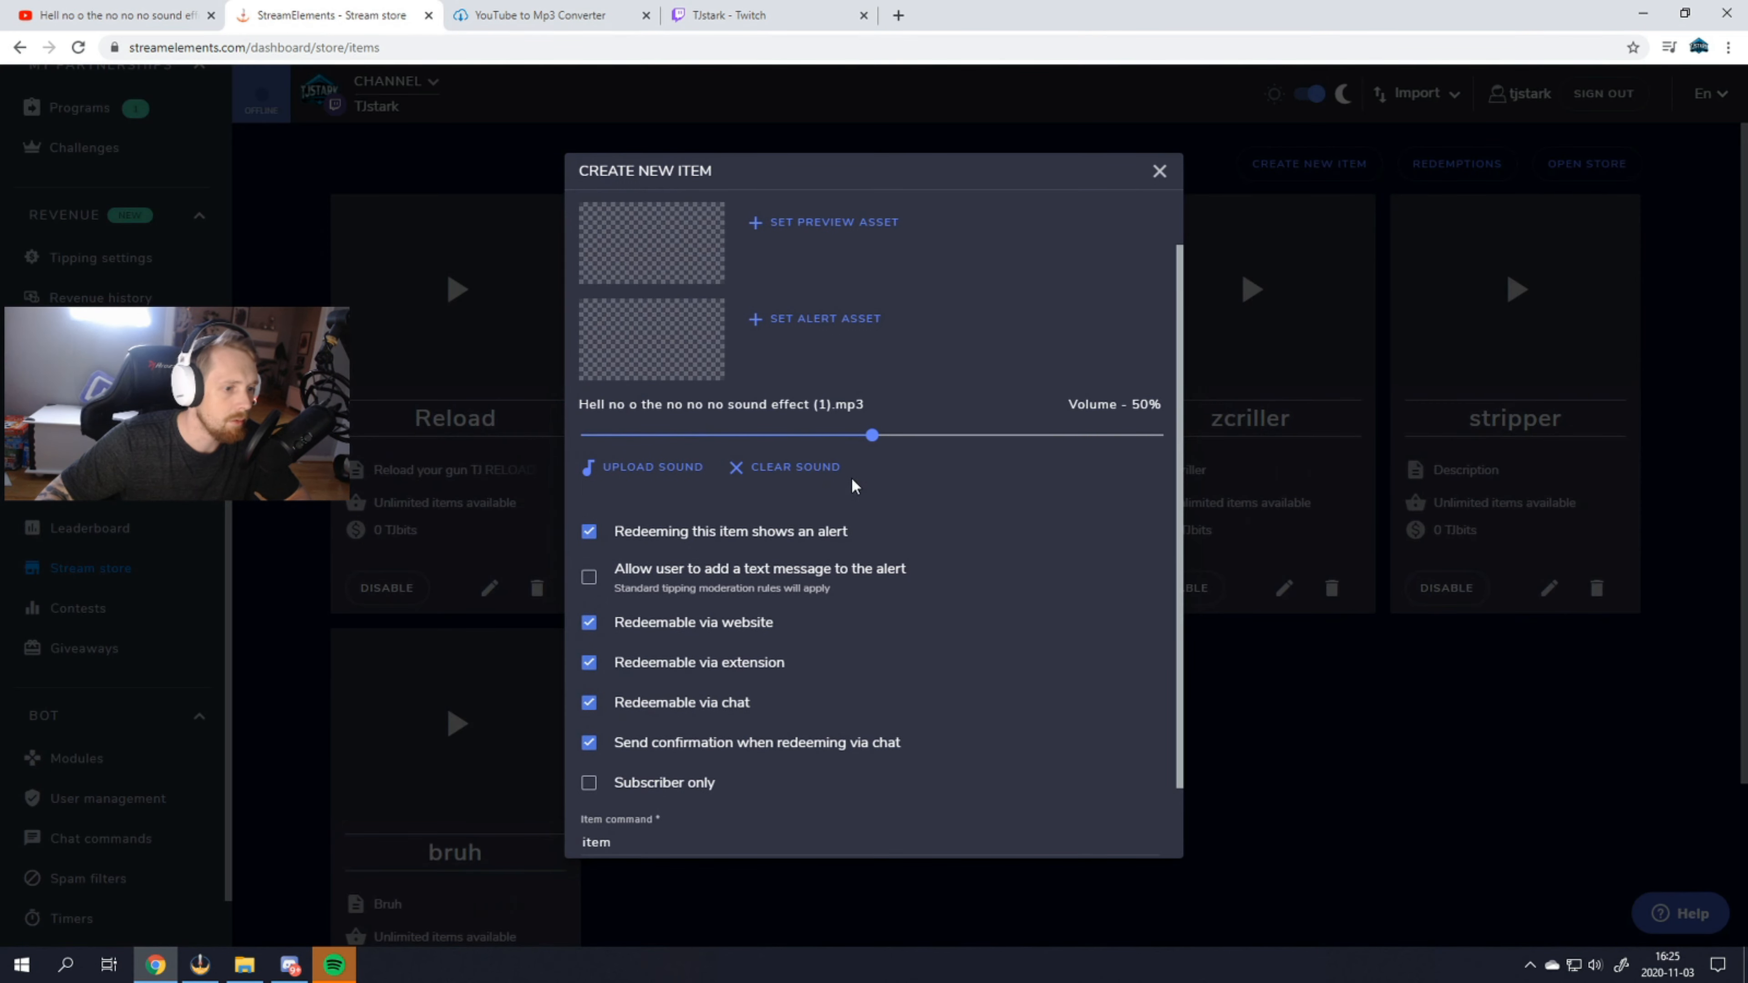
mouse_move(872, 435)
left_mouse_down()
mouse_move(915, 455)
mouse_move(843, 451)
left_mouse_up()
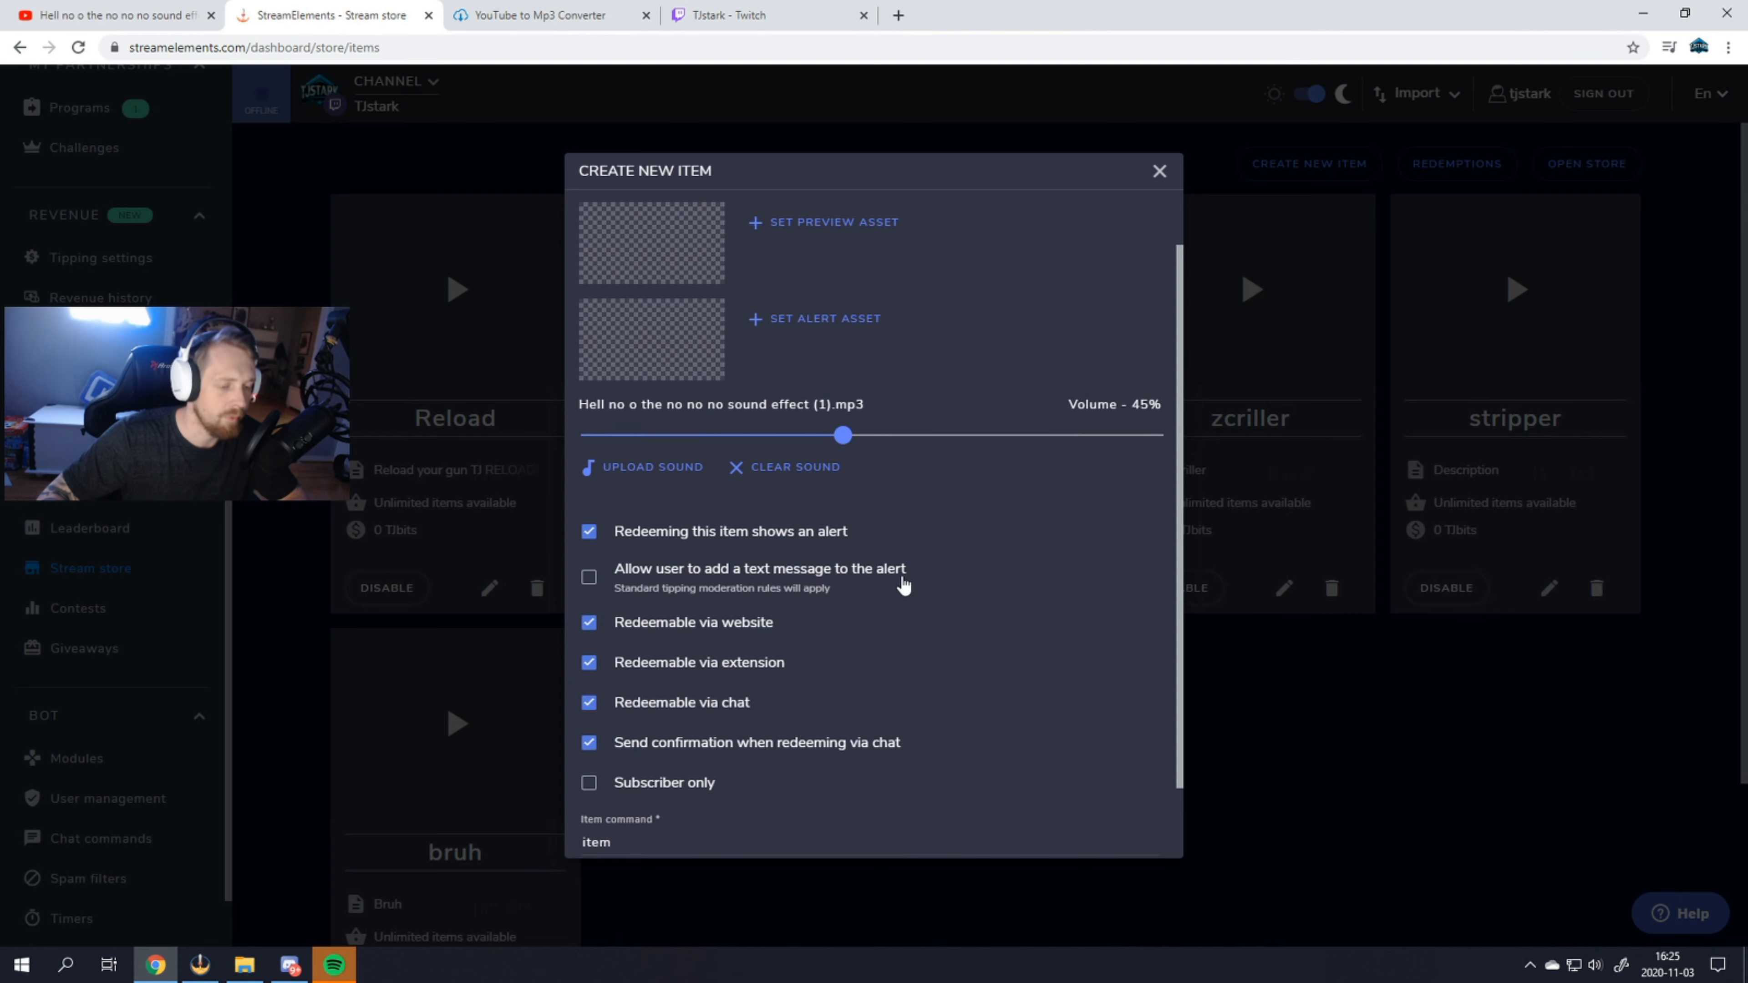
Set the item's chat redeem command to "hellno"
scroll(956, 597, "down", 2)
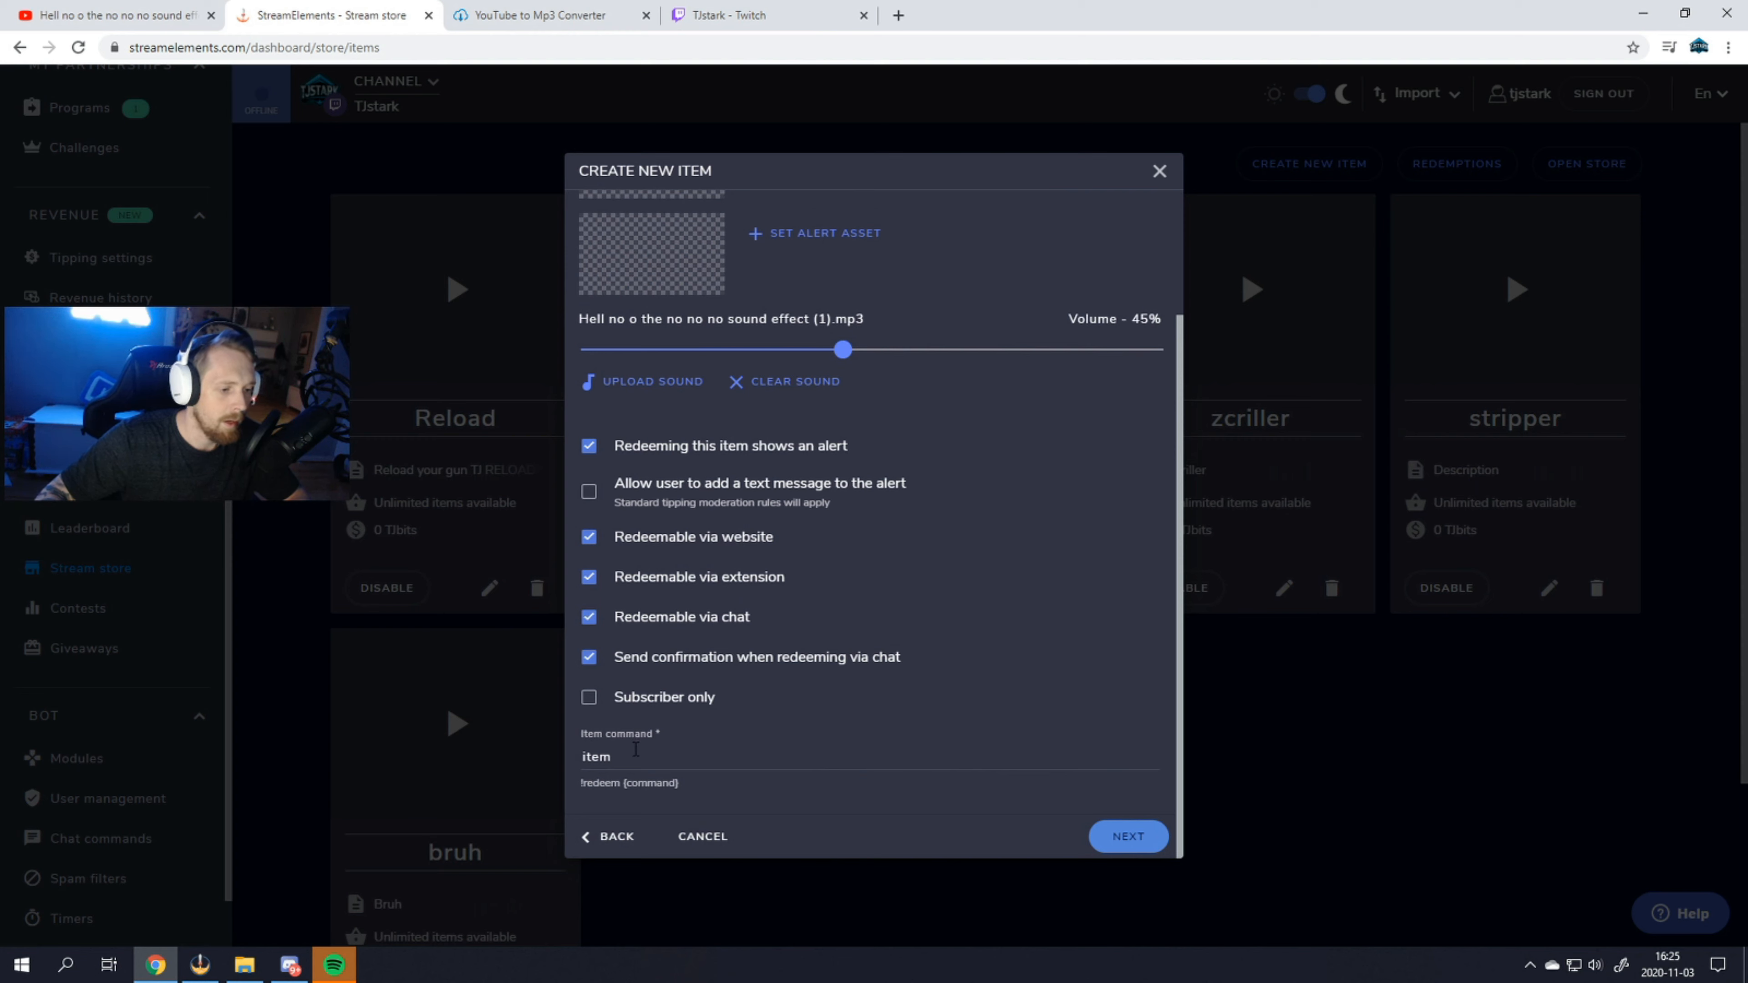
left_click_drag(635, 749, 551, 759)
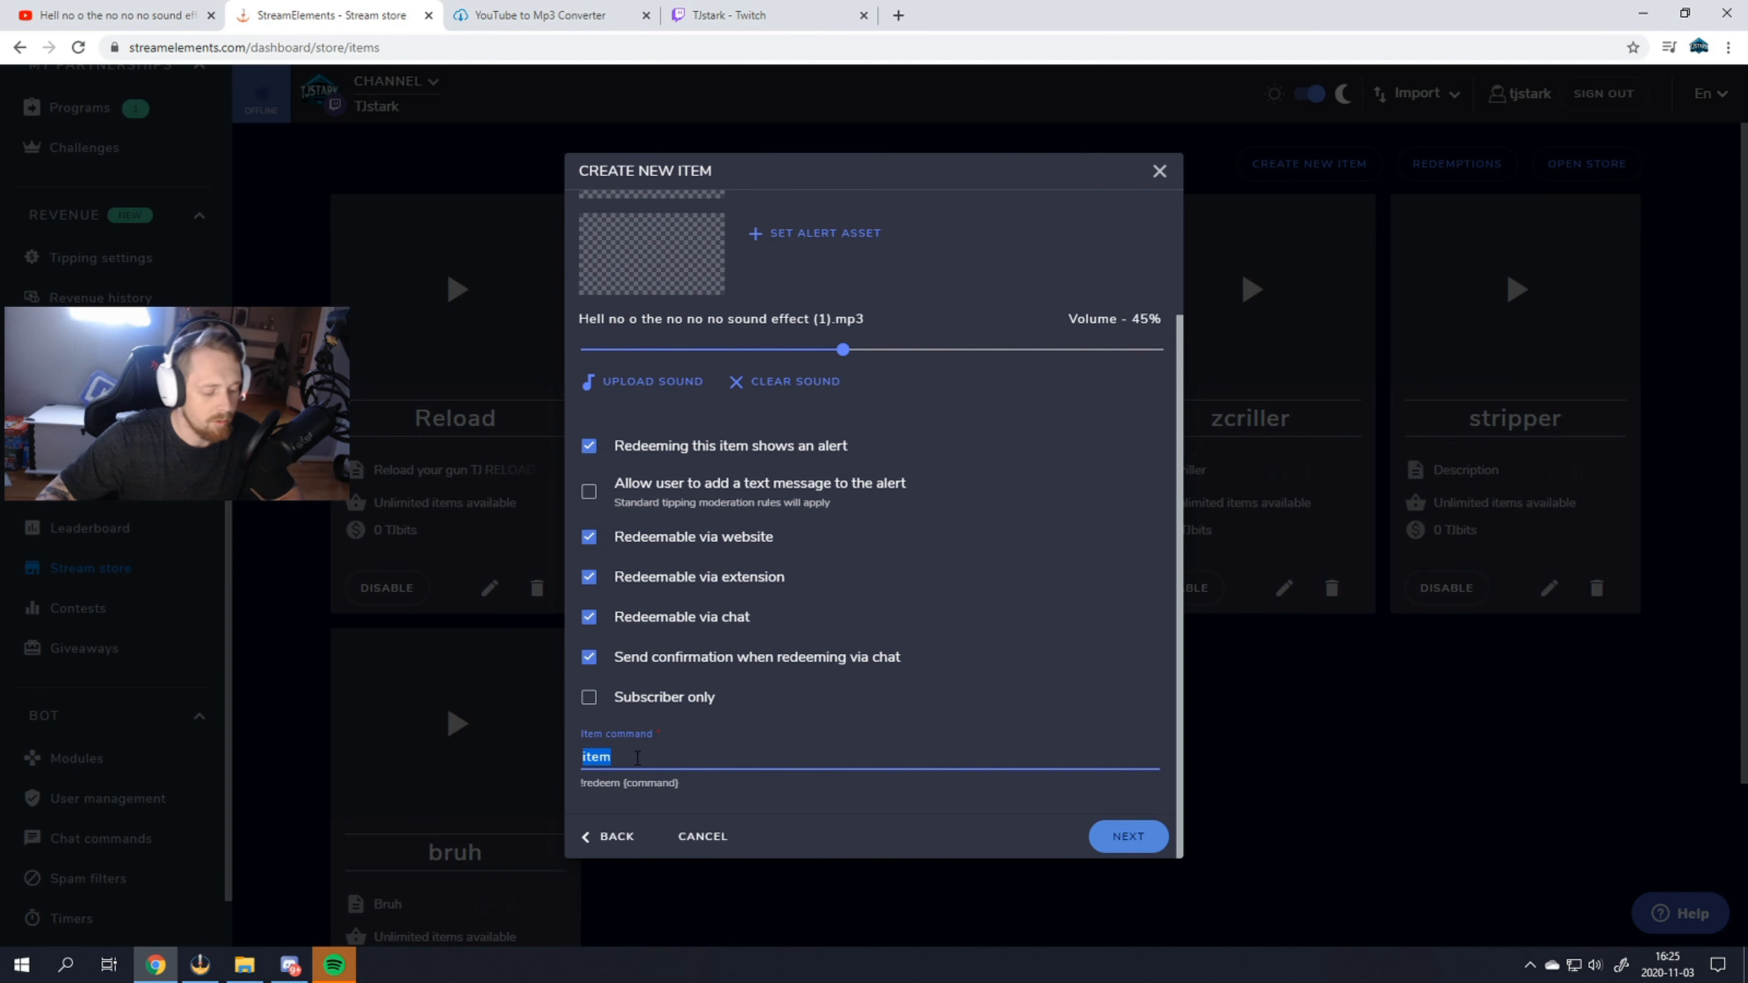
type("!")
key("BackSpace")
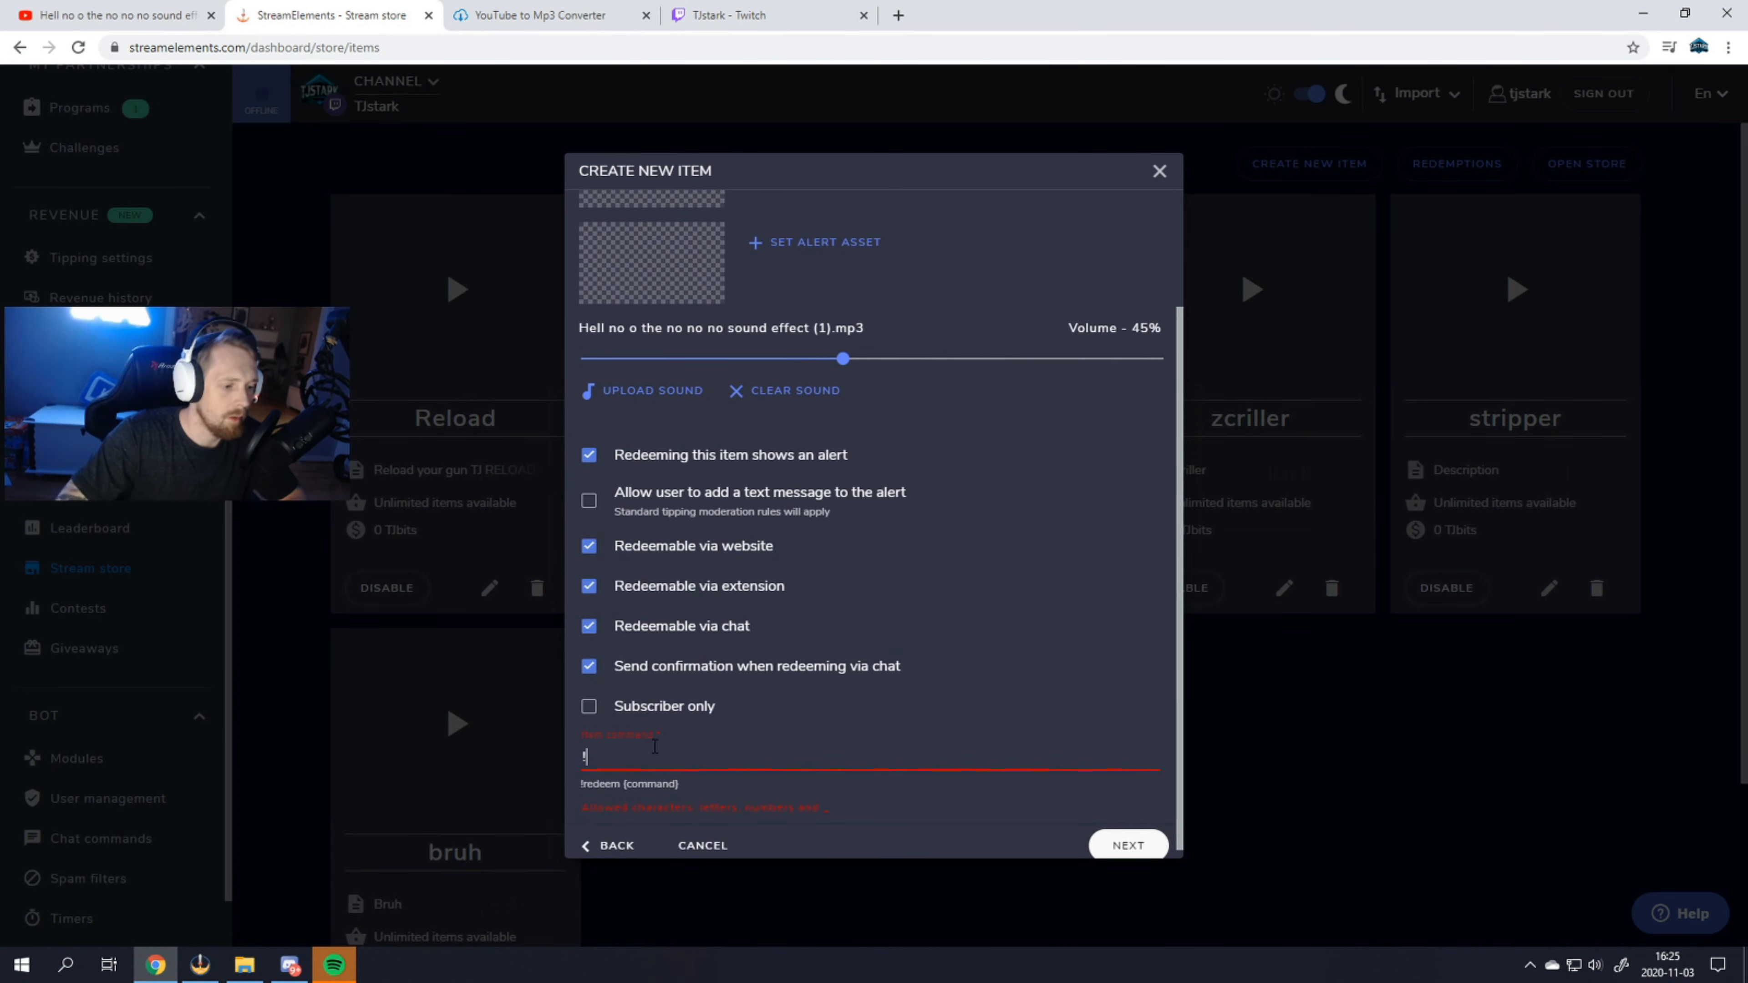
type("hellno")
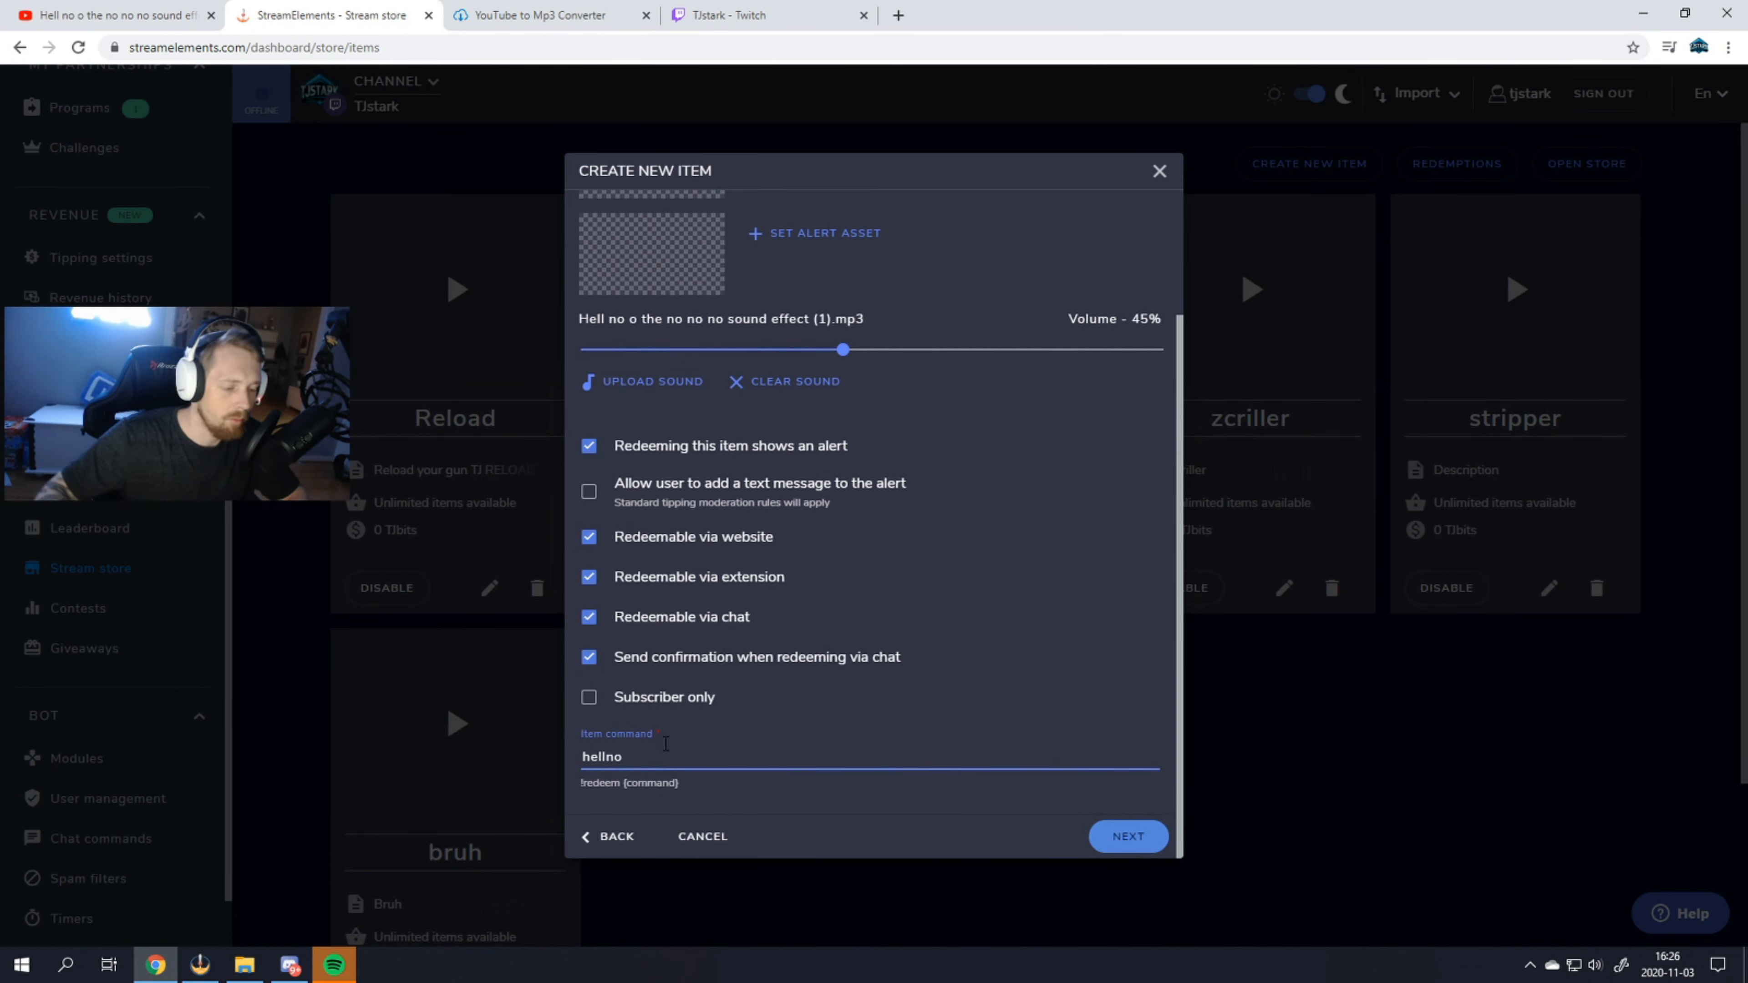
Finish the "Hell no" item without additional requirements and save it to the store
left_click(734, 797)
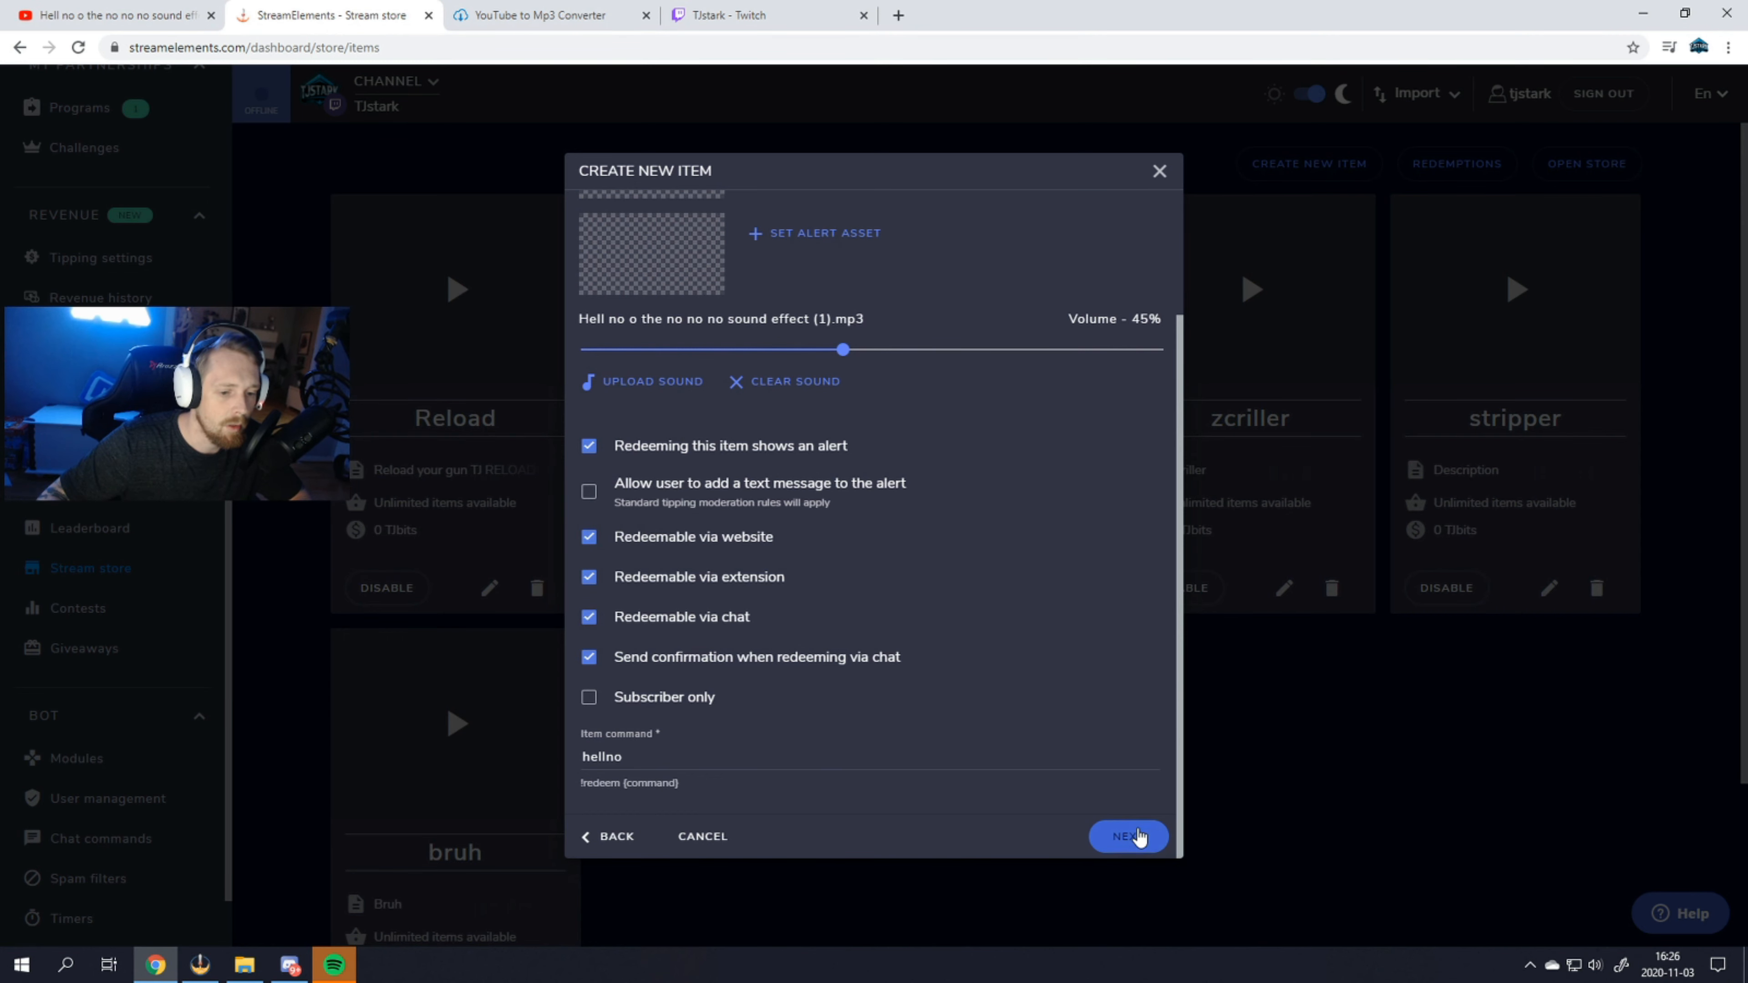
left_click(1130, 837)
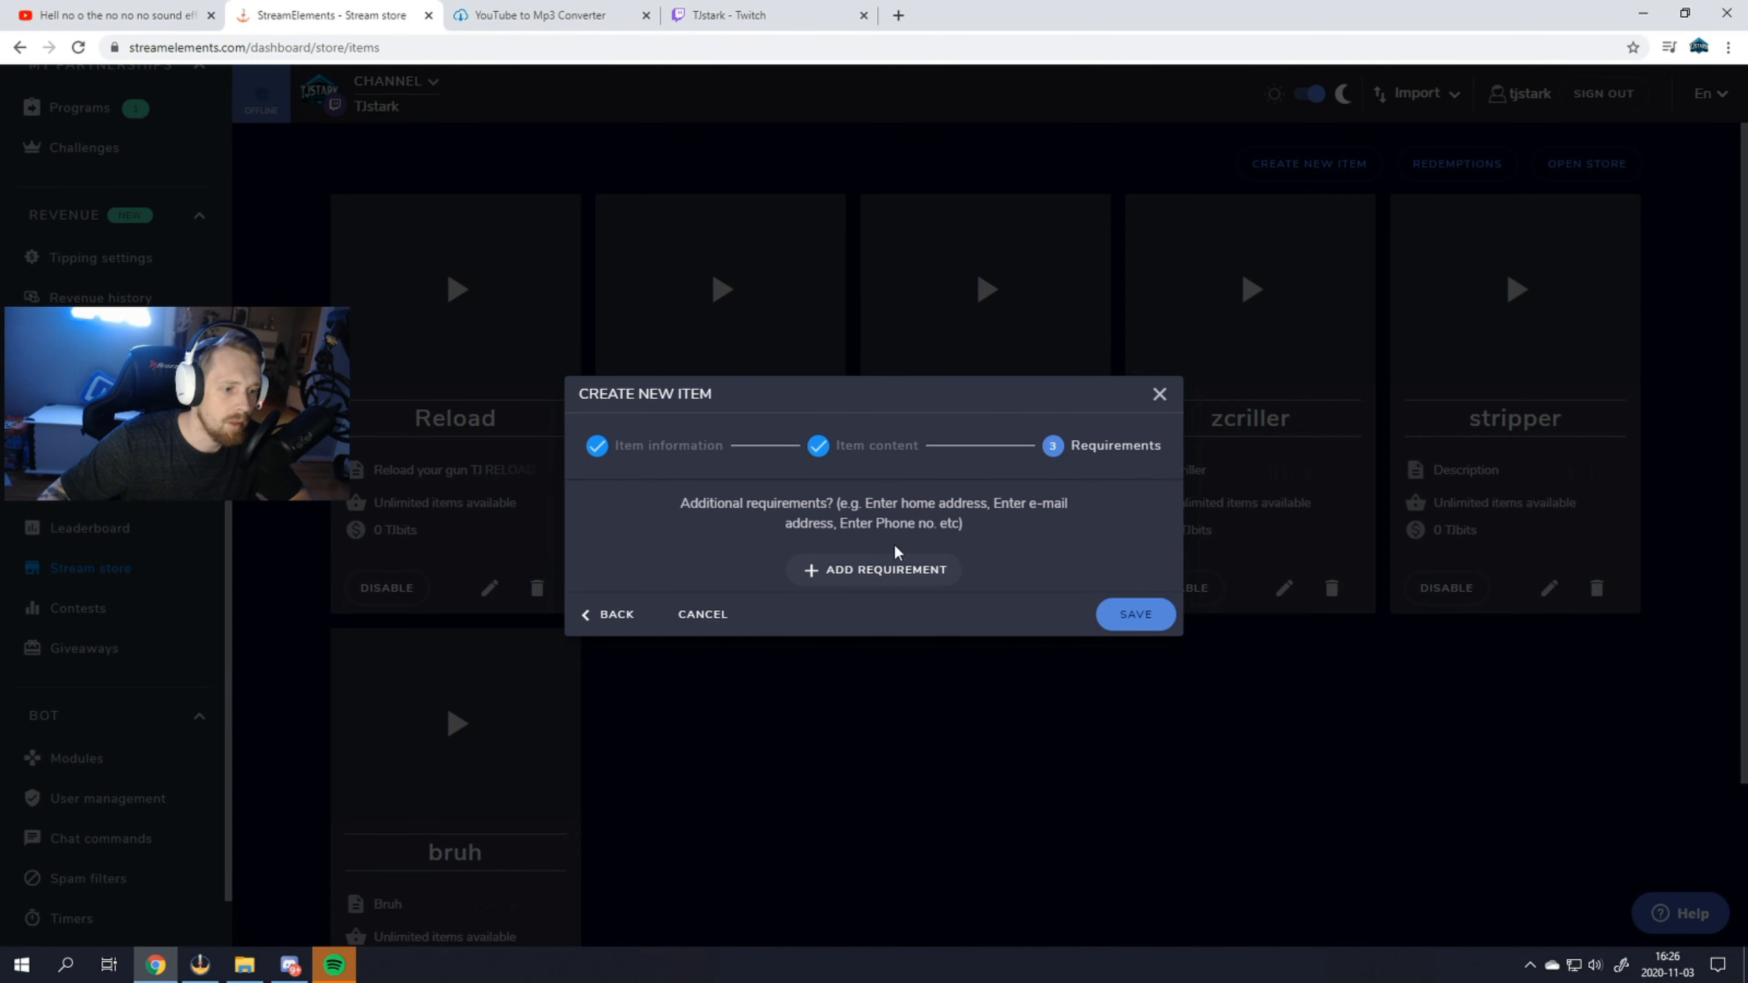
left_click(1133, 624)
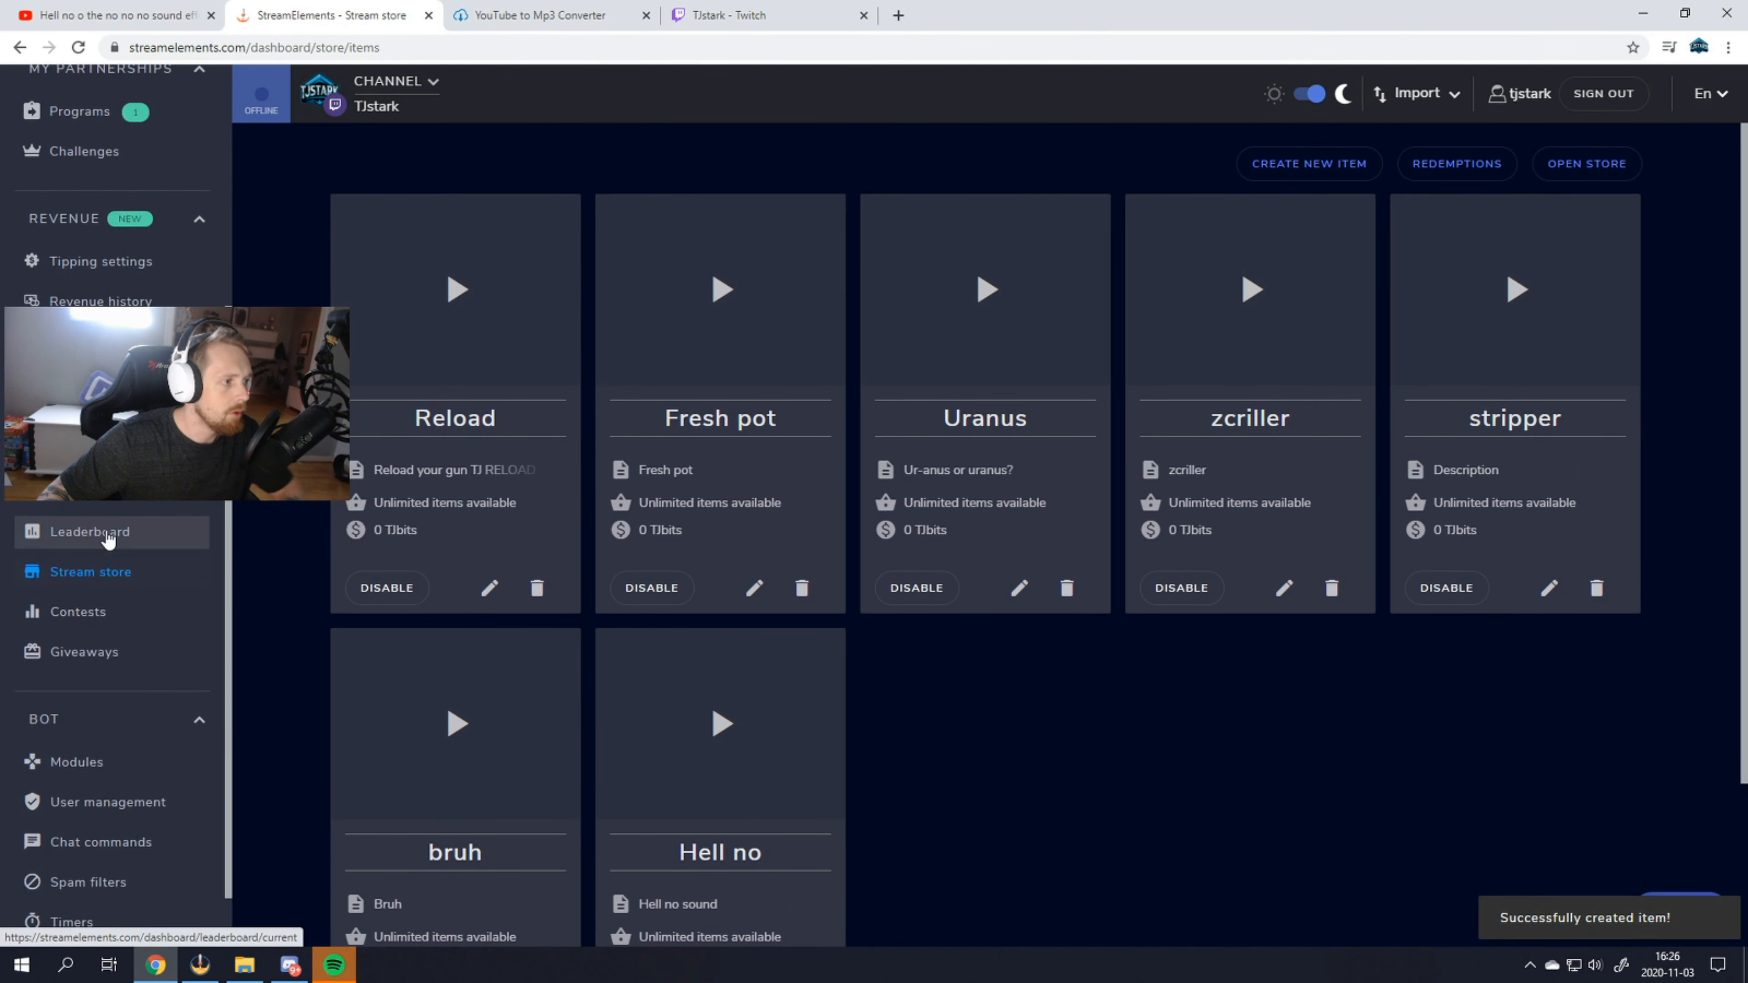
Open the sfx overlay from My overlays for editing
scroll(104, 537, "up", 3)
scroll(104, 537, "up", 3)
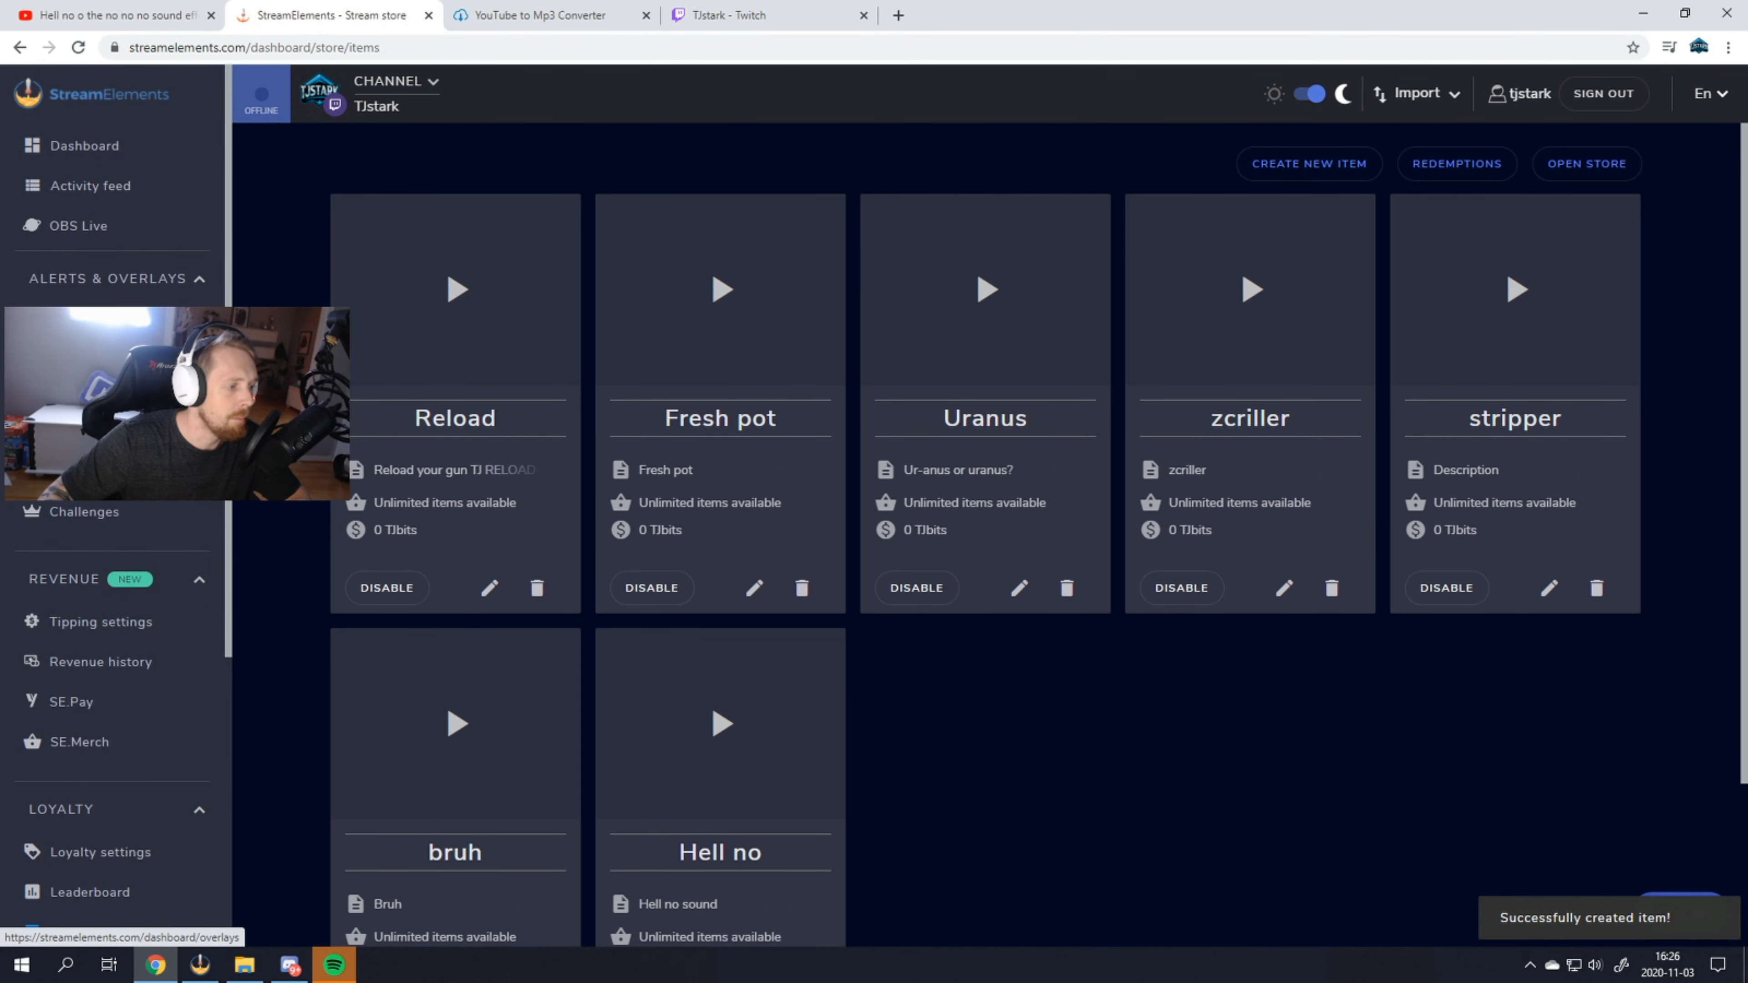
left_click(90, 318)
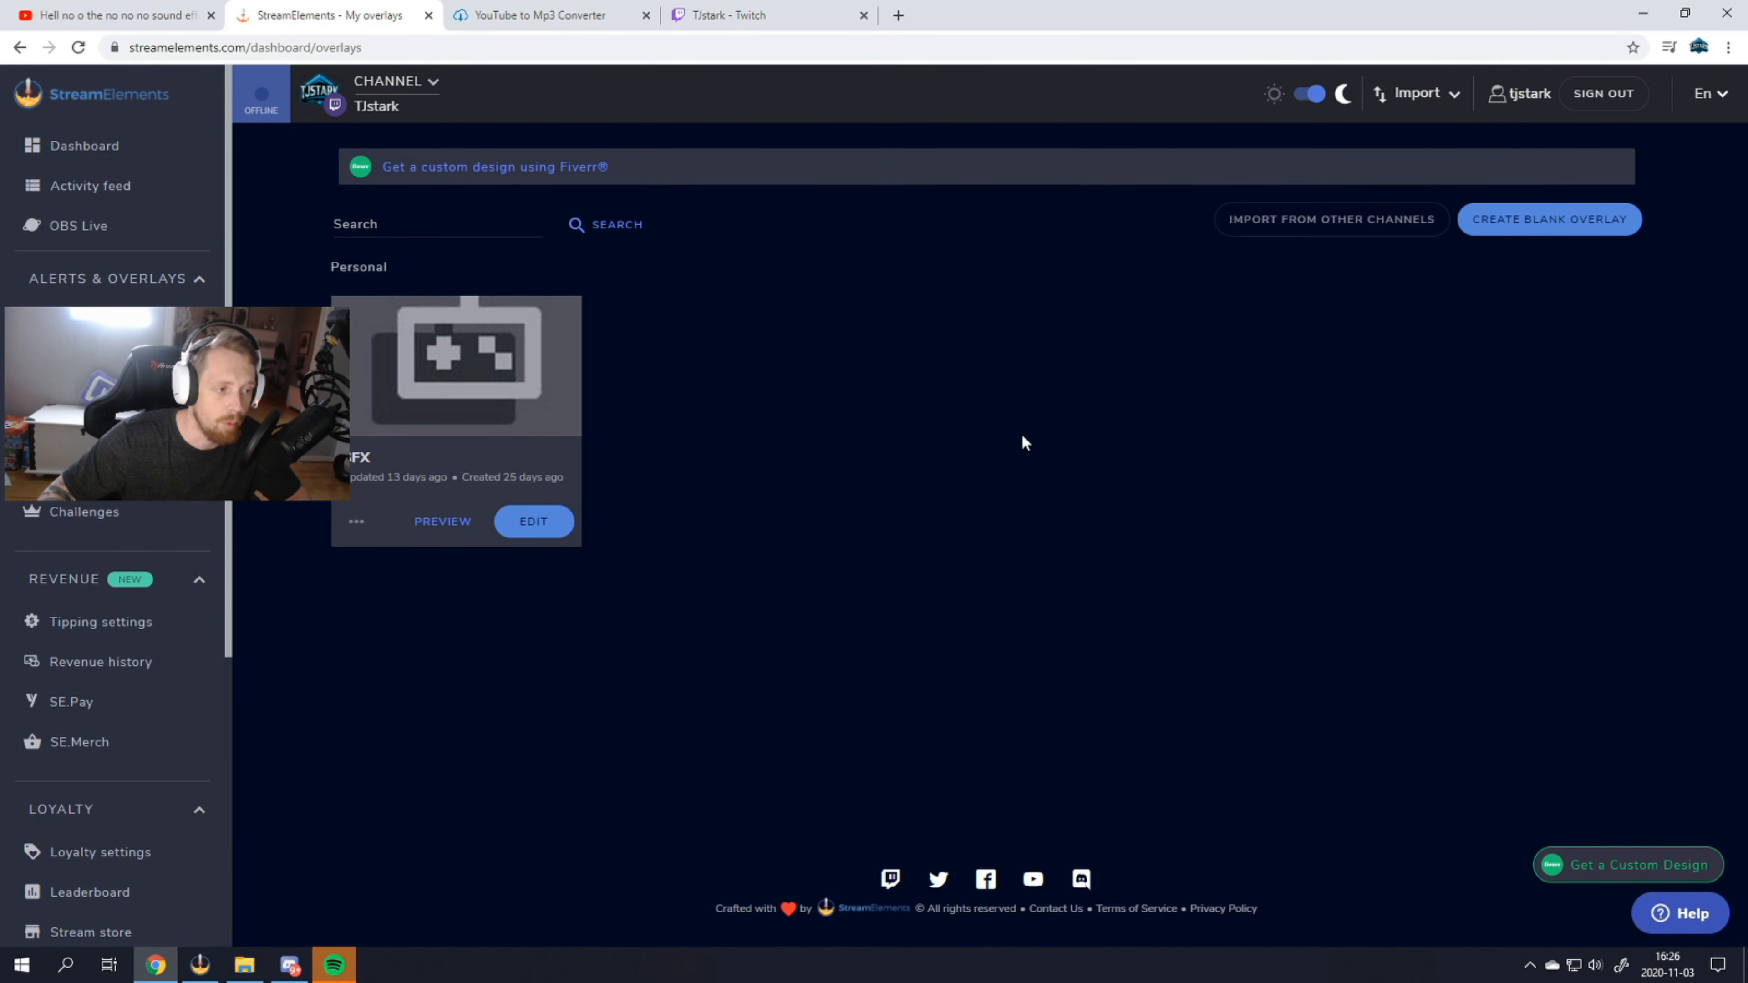
left_click(556, 529)
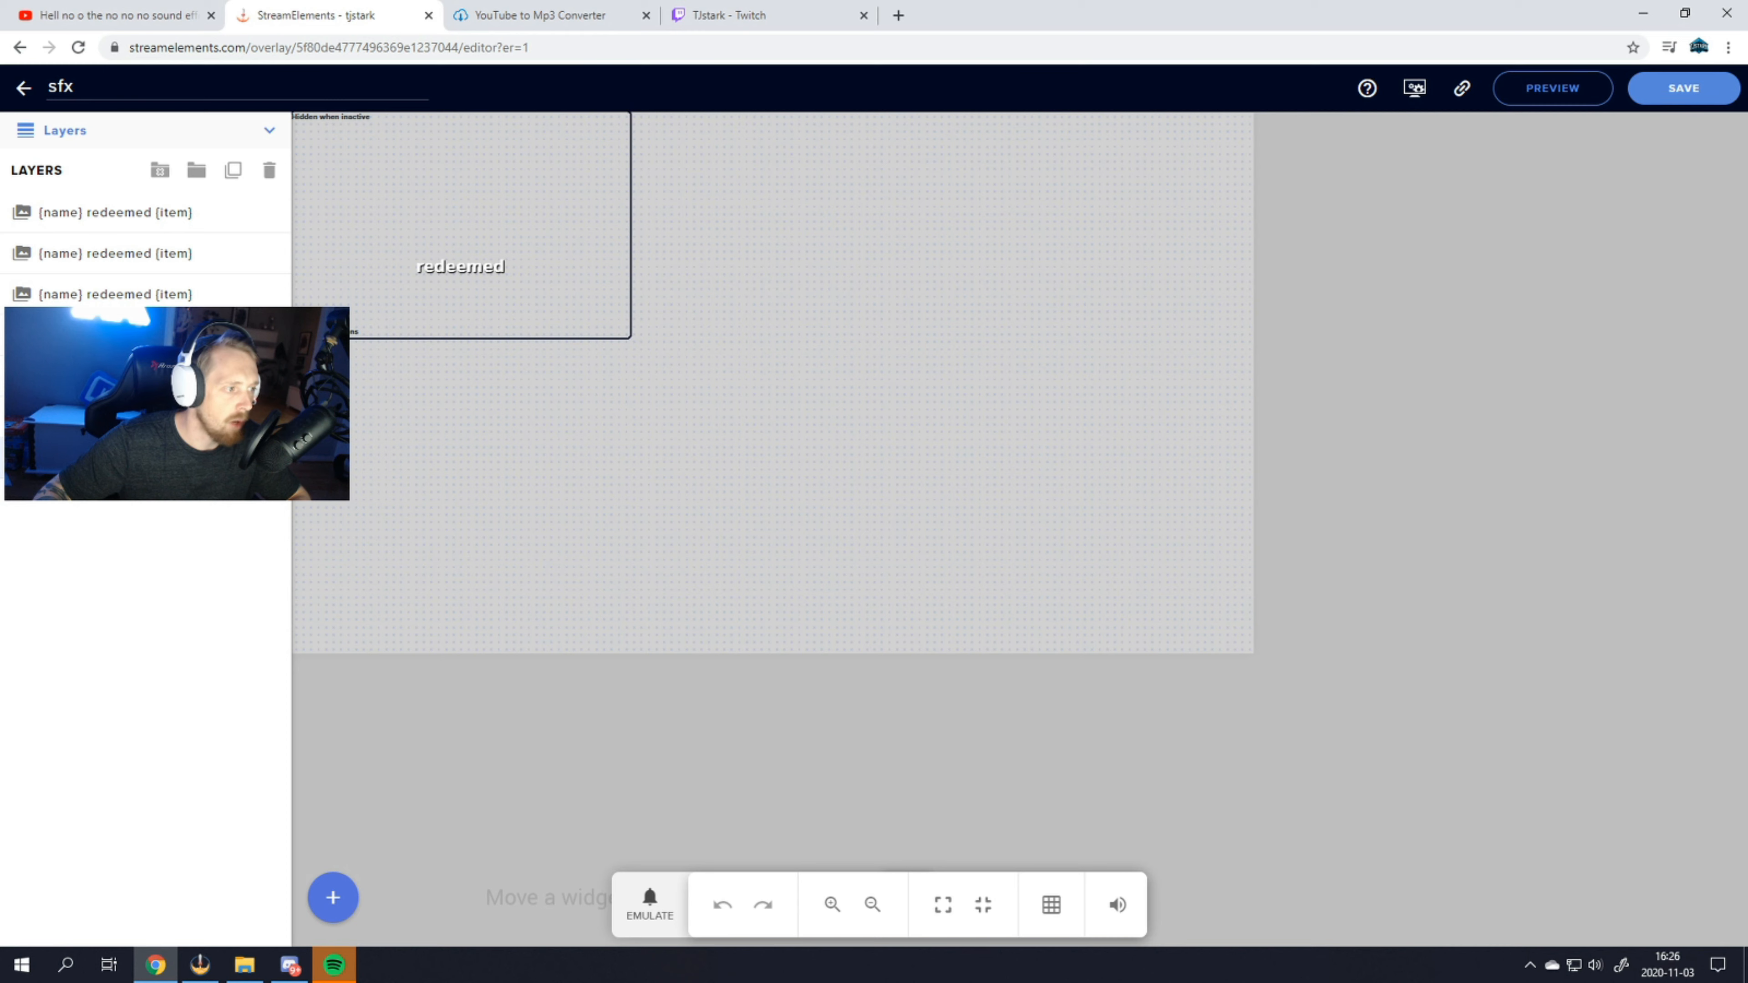
Add a Store redemptions alert widget to the sfx overlay
left_click(334, 898)
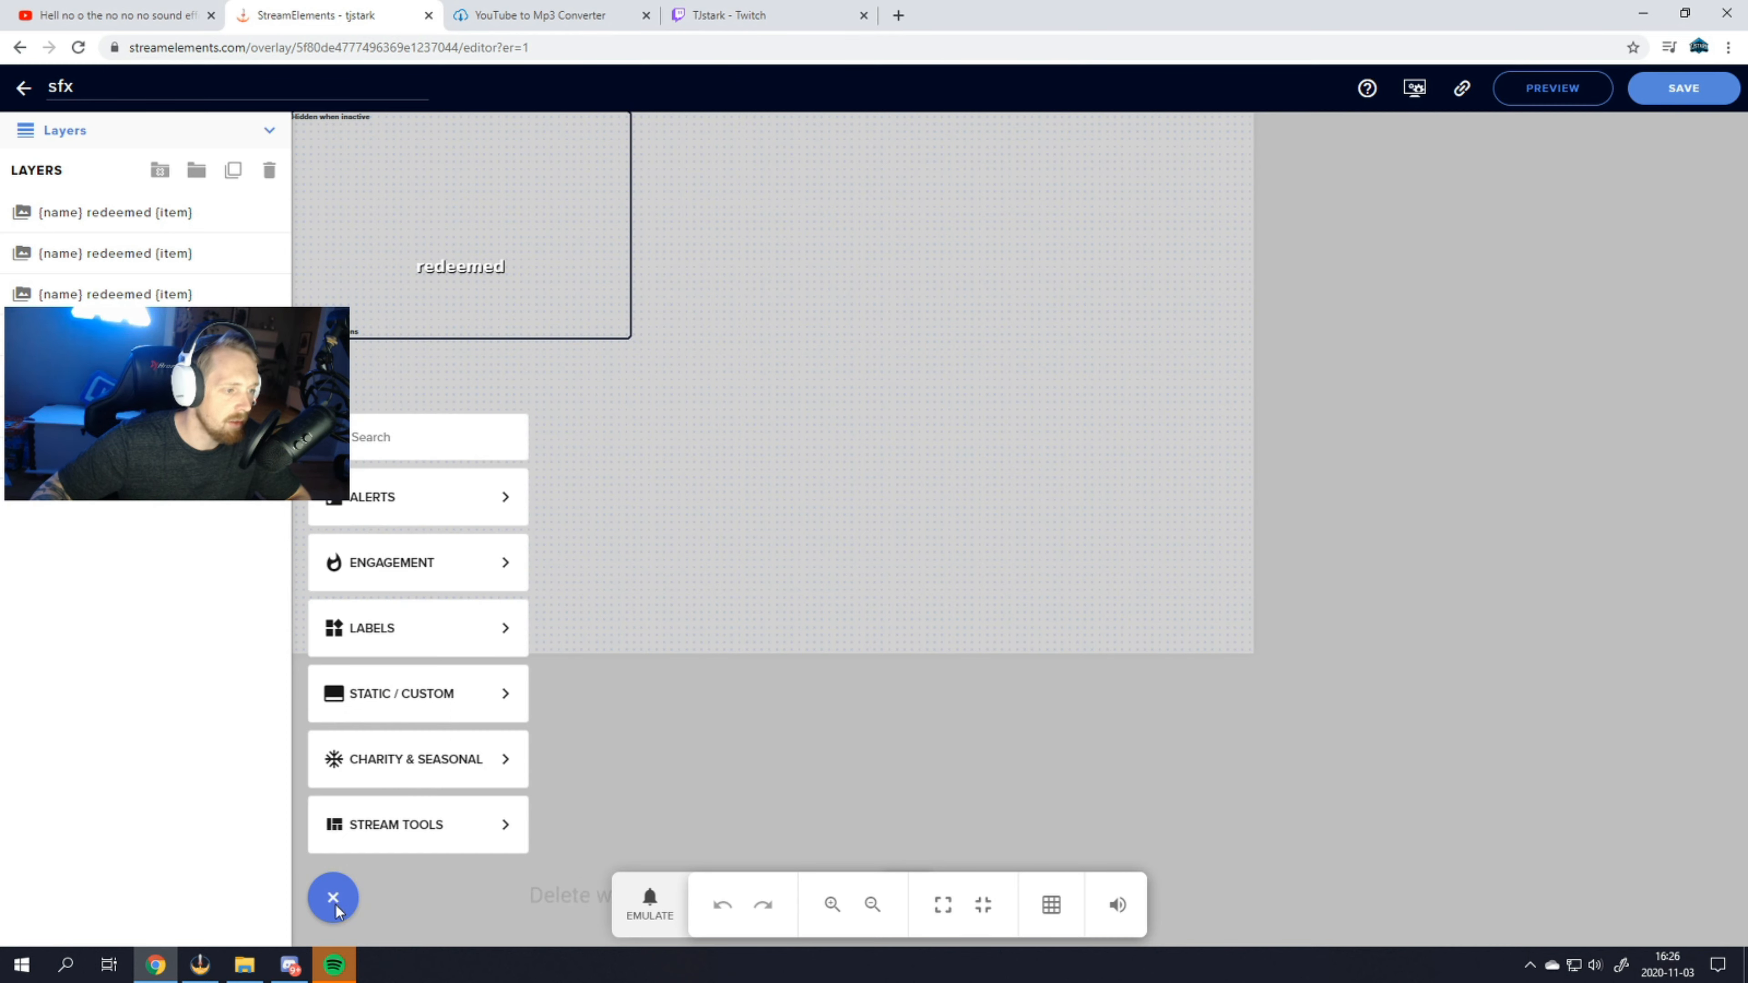
mouse_move(433, 757)
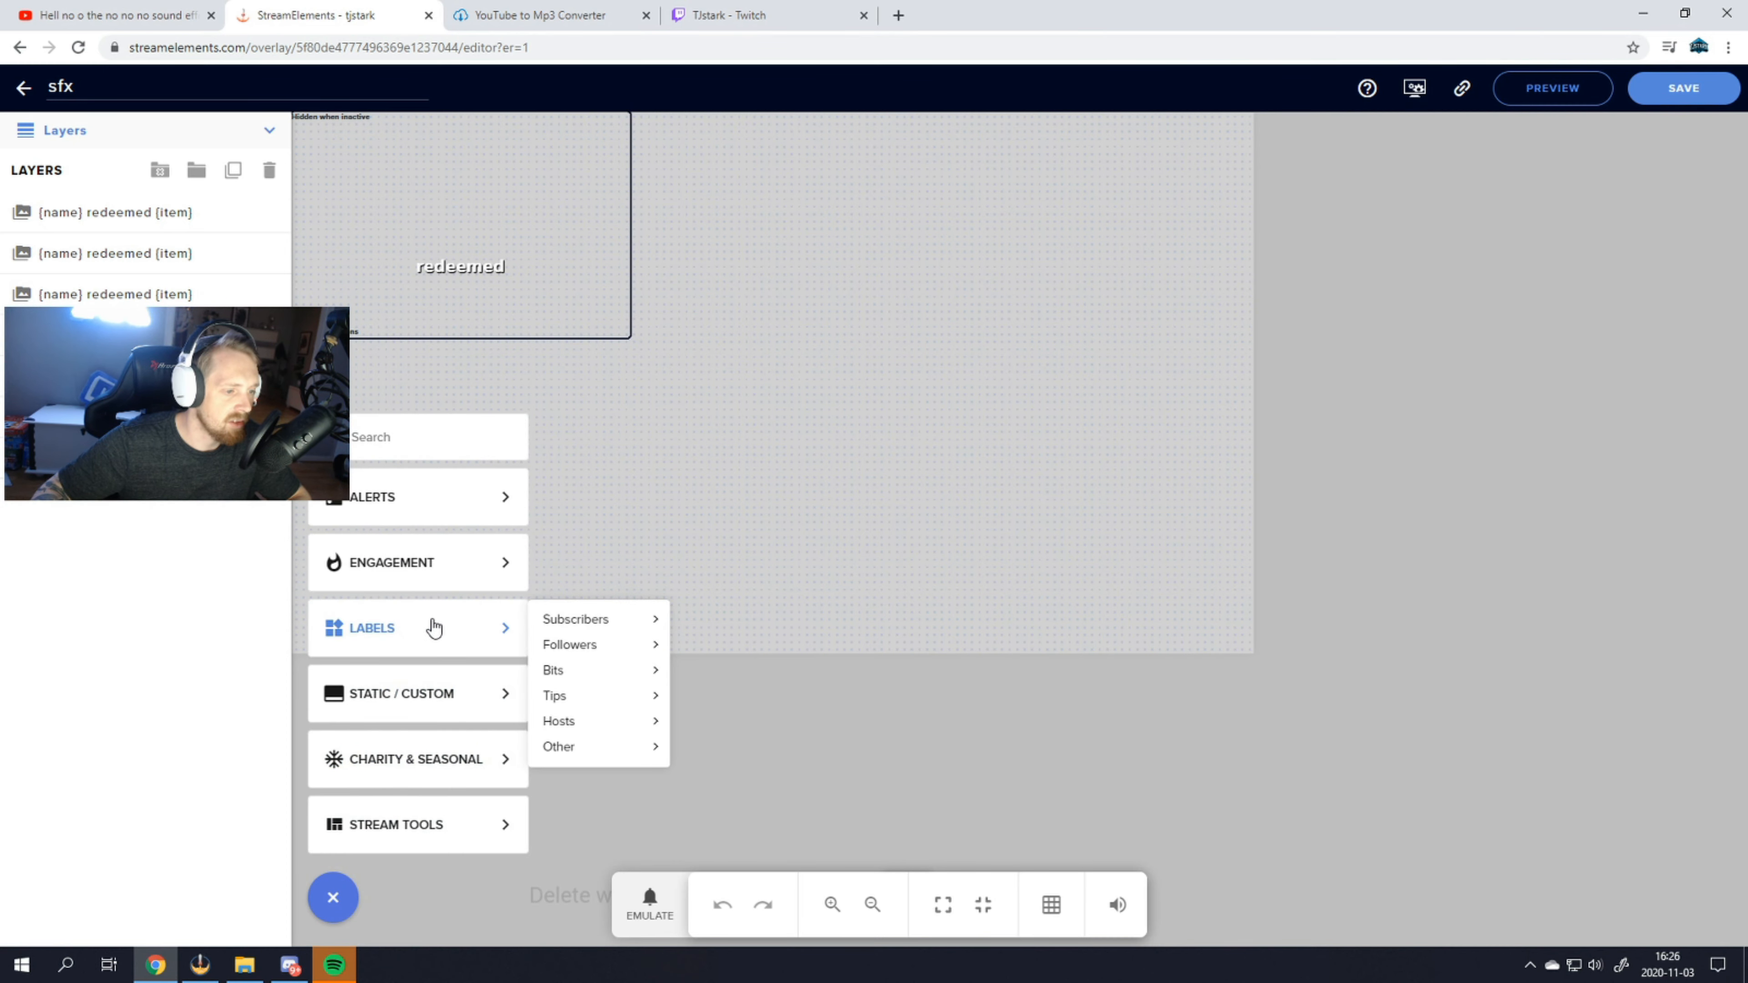
mouse_move(421, 561)
mouse_move(420, 506)
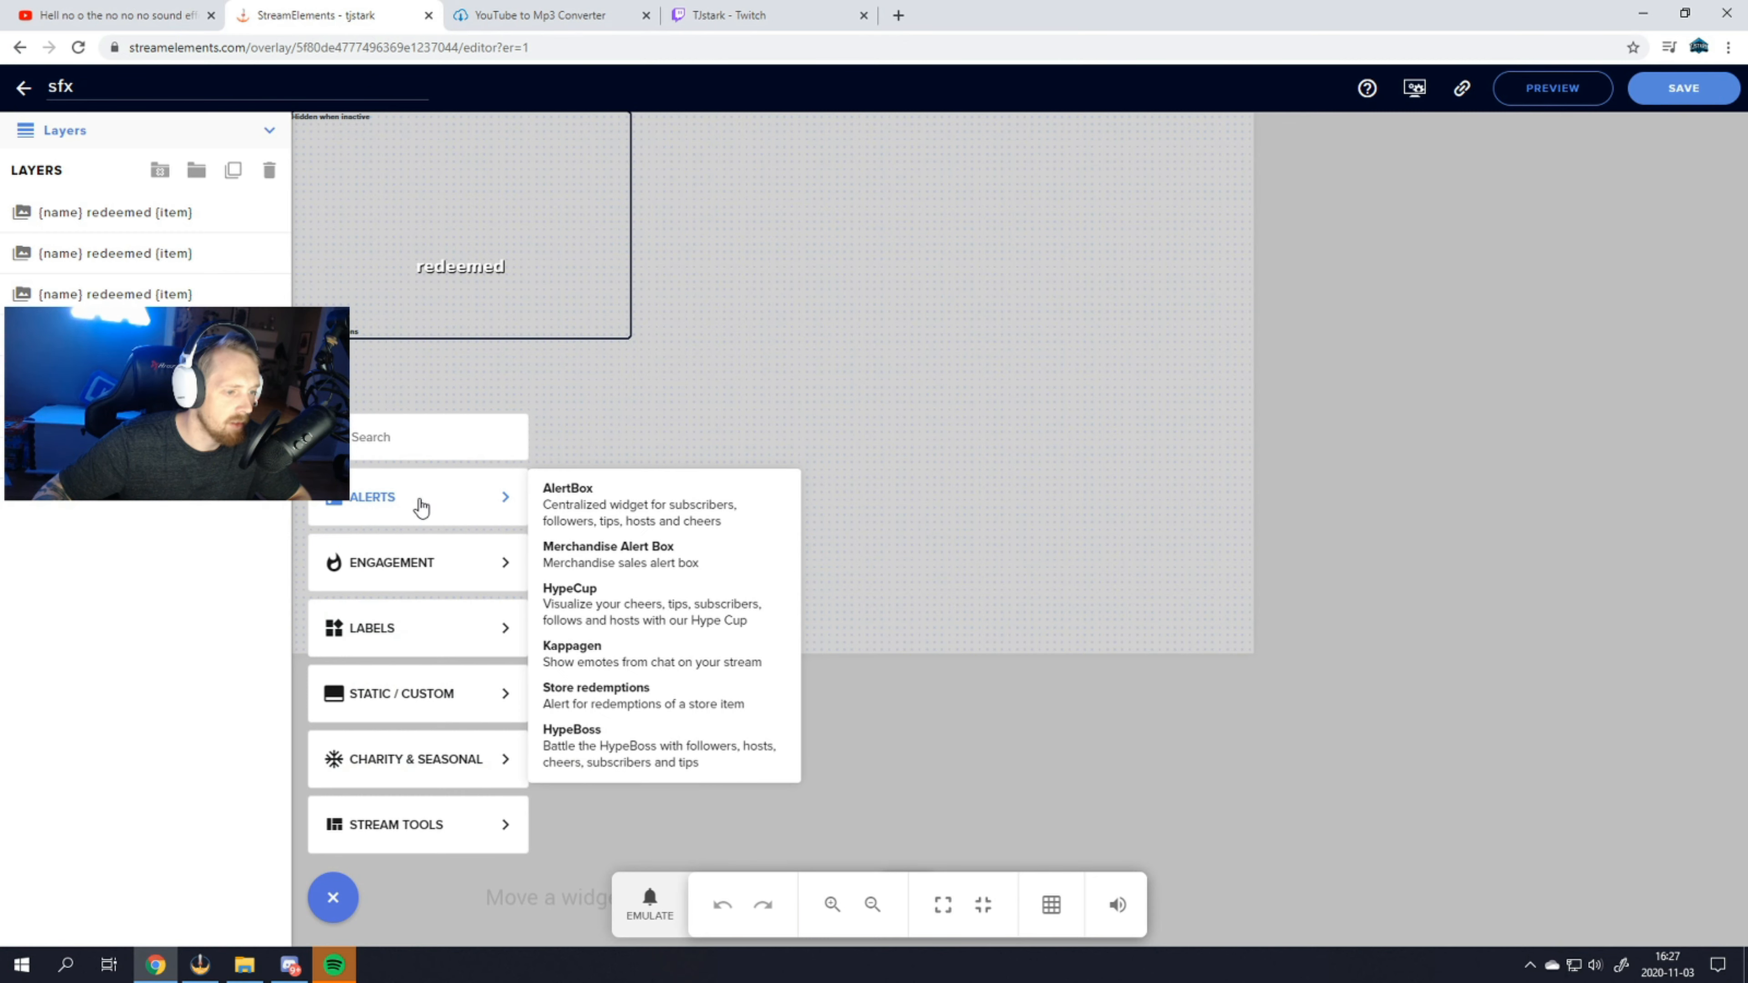
left_click(645, 696)
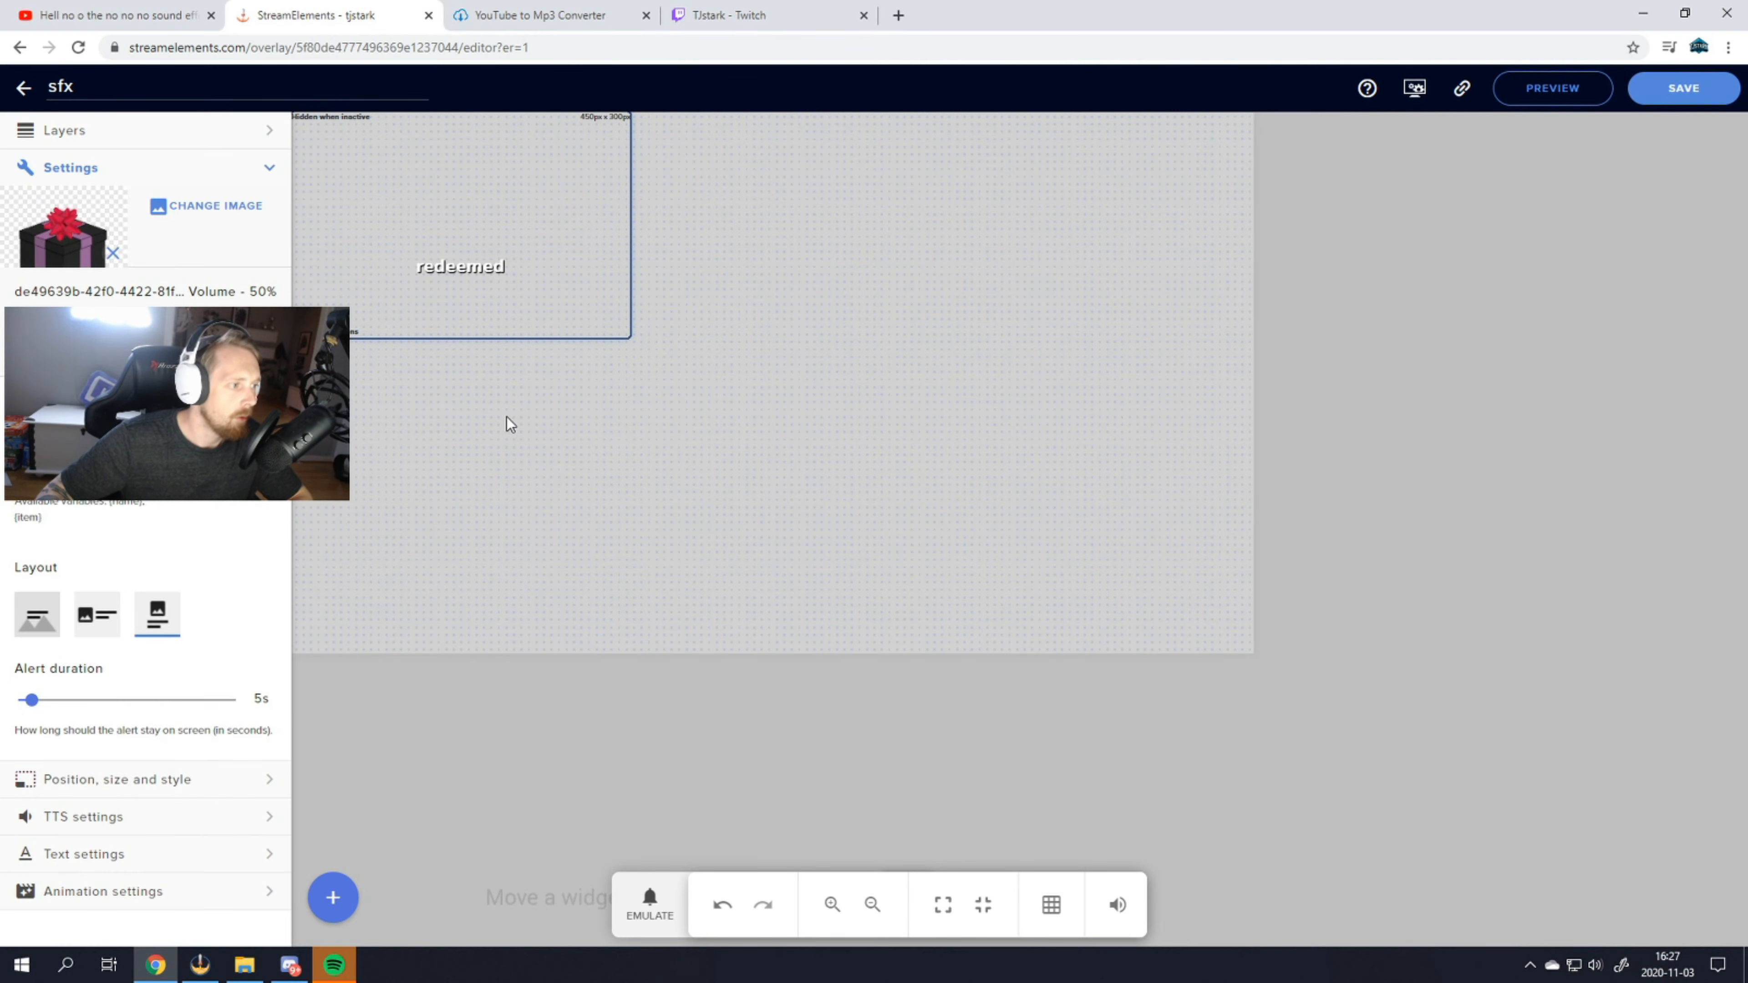
Set the redemption alert's sound to "Hell no o the no no no sound effect (1).mp3" at 45% volume
left_click(206, 345)
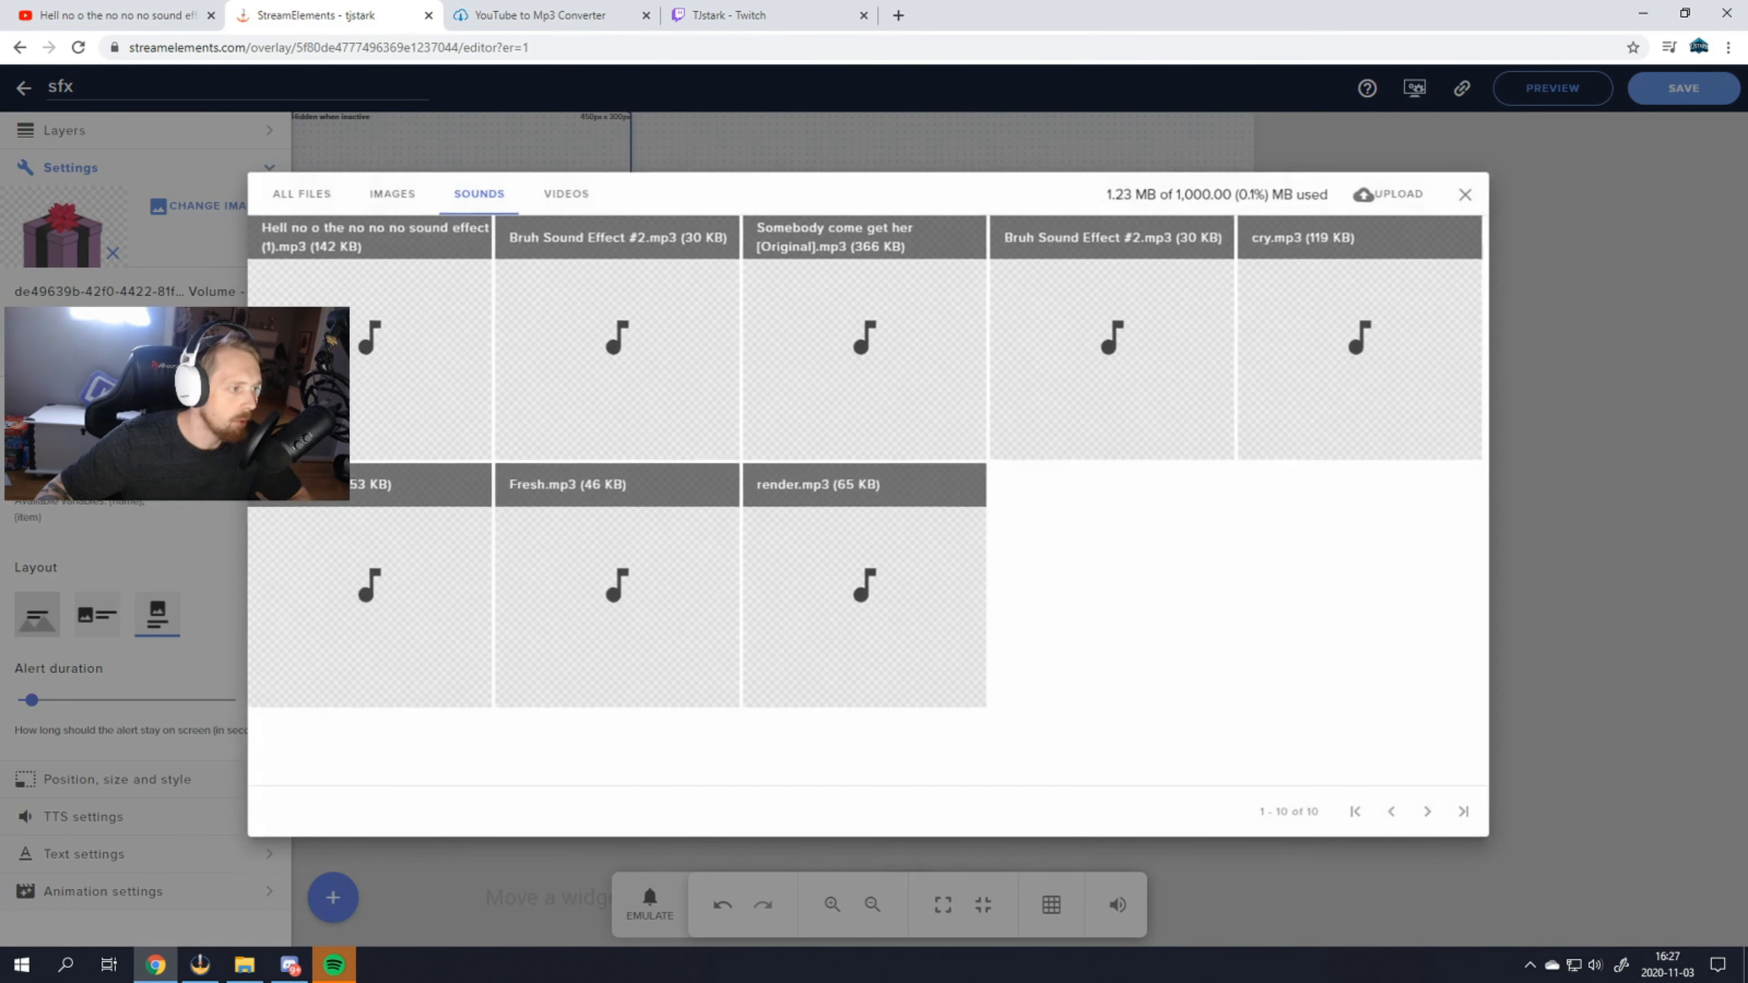
mouse_move(428, 316)
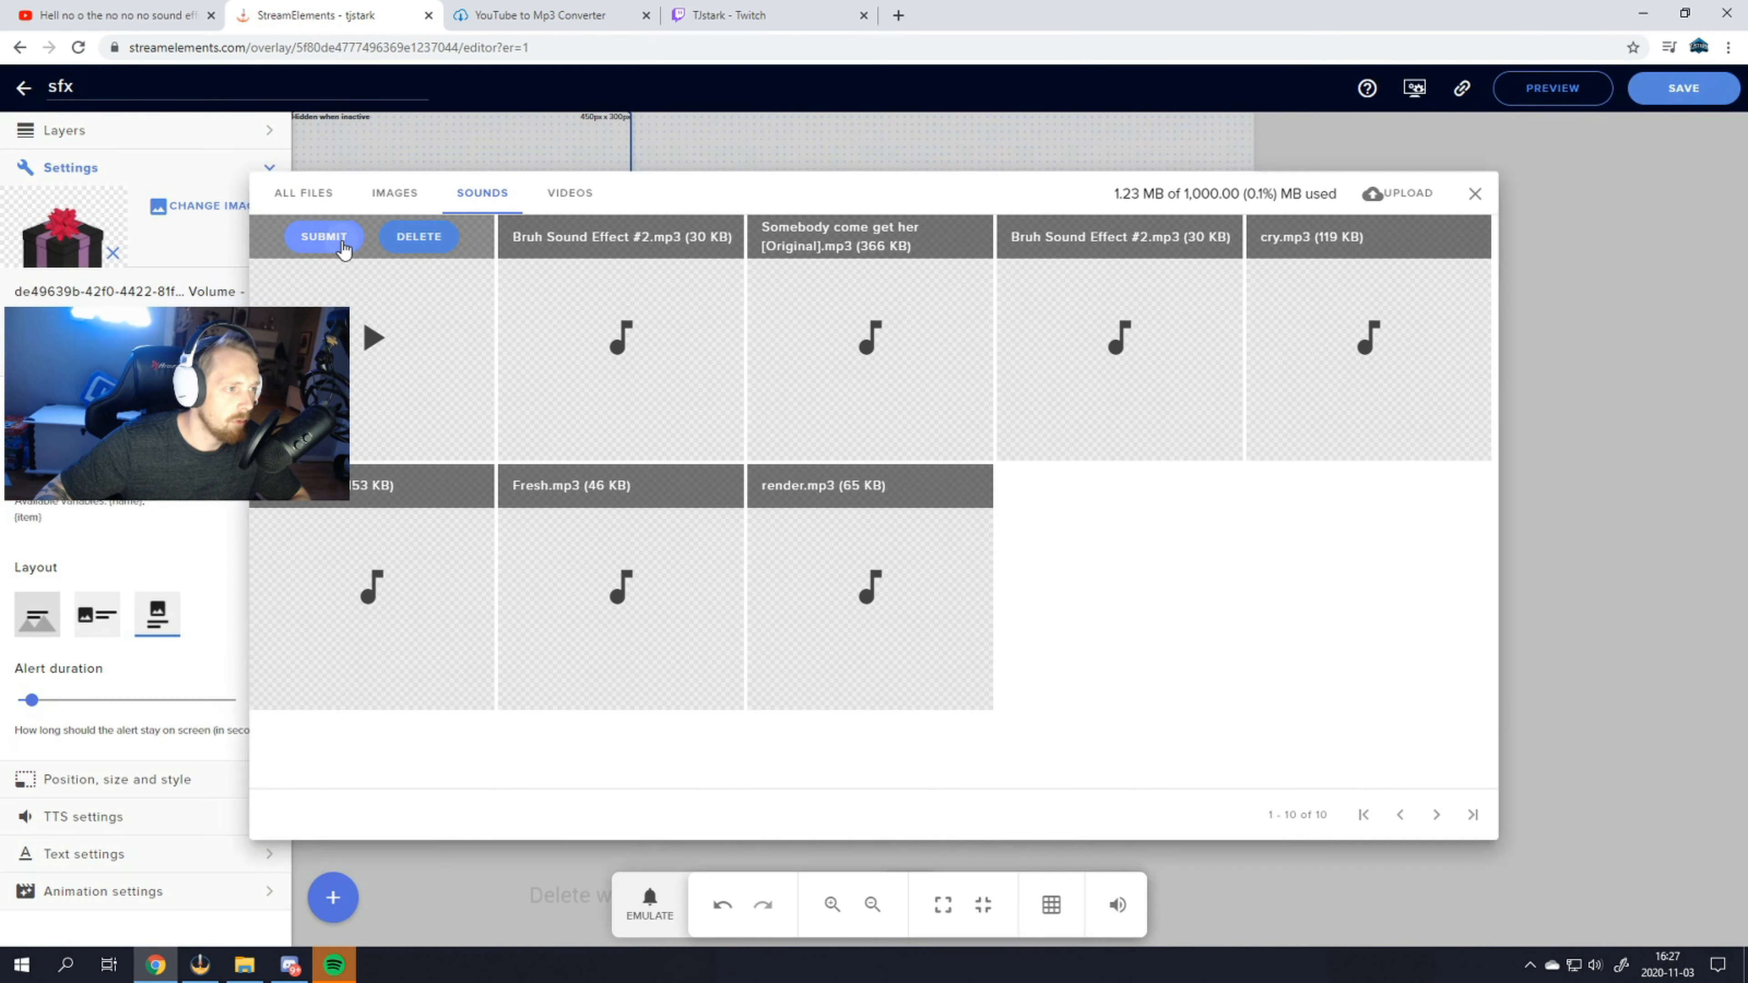
left_click(324, 236)
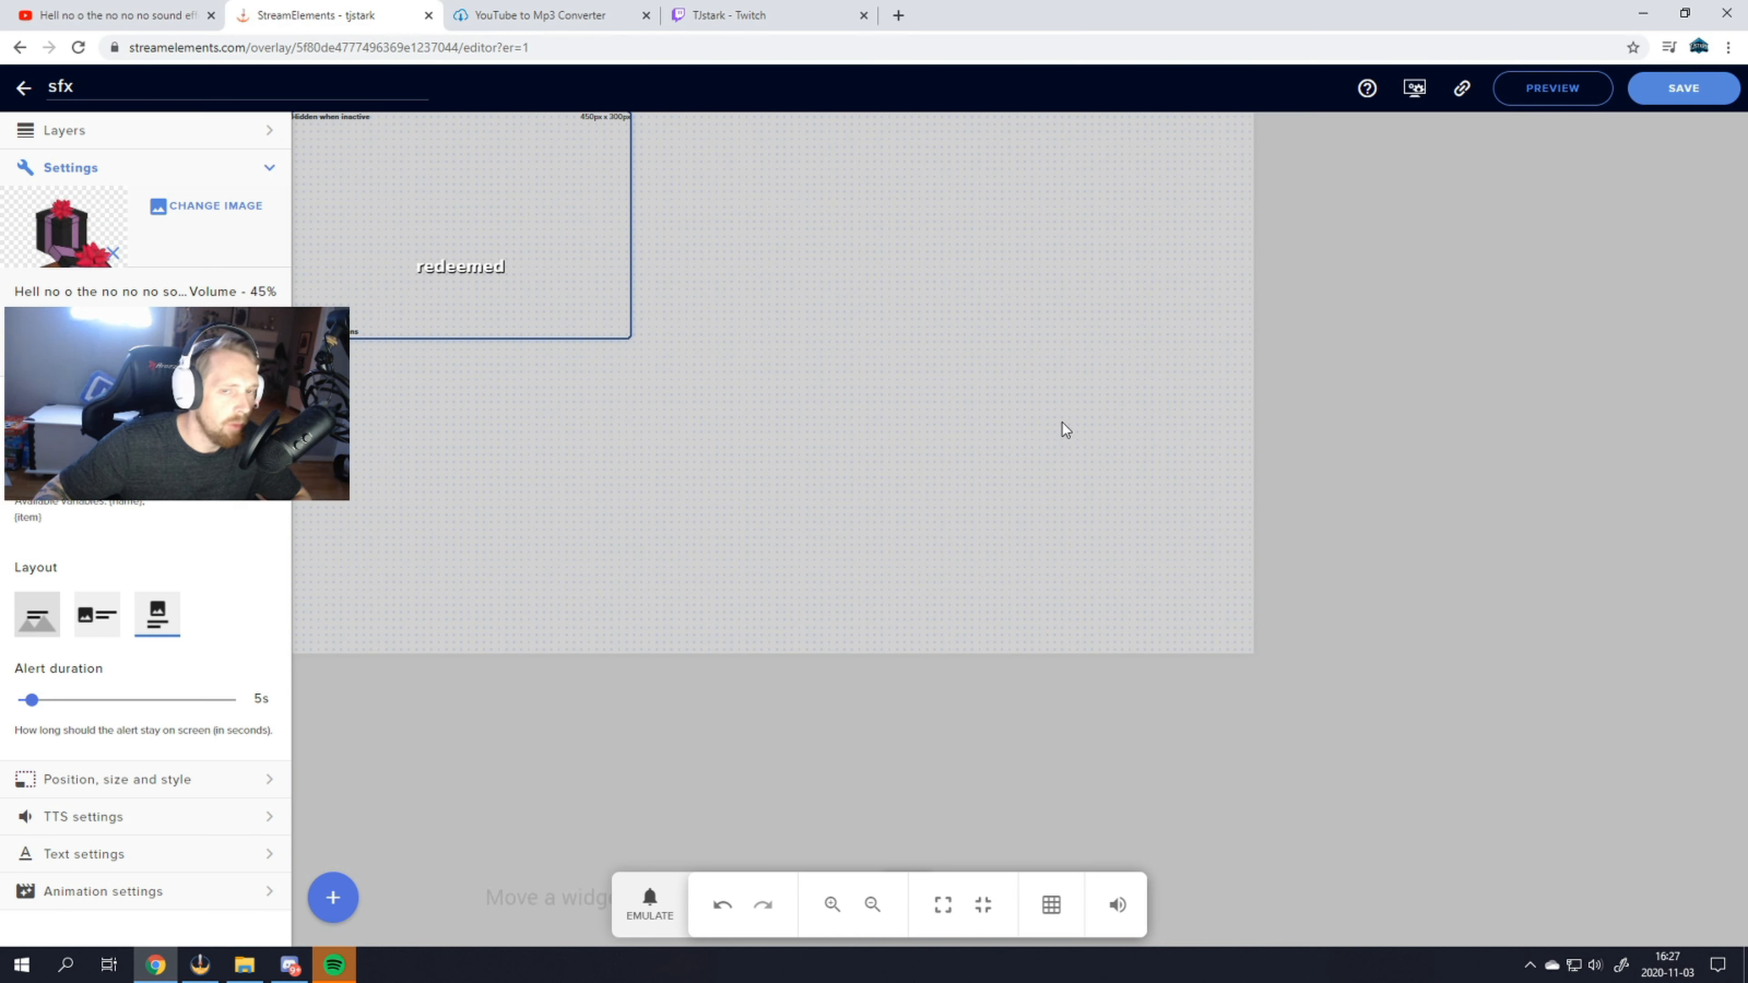
left_click(1463, 96)
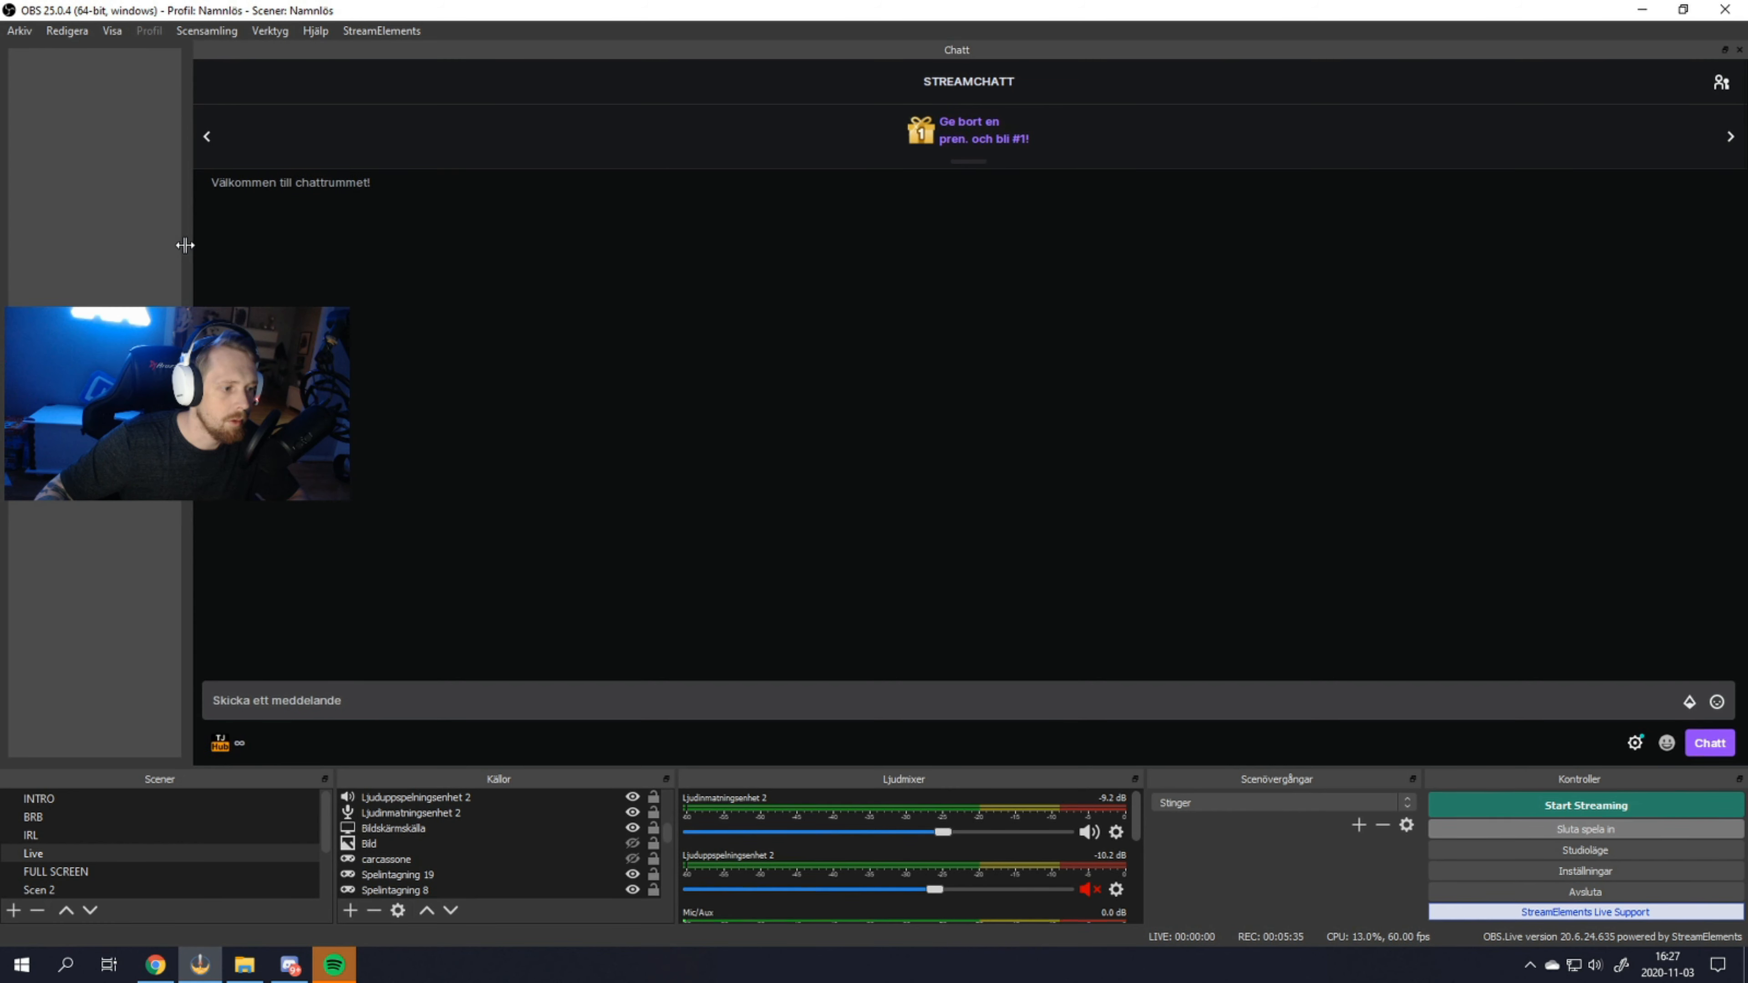
left_click_drag(186, 243, 184, 243)
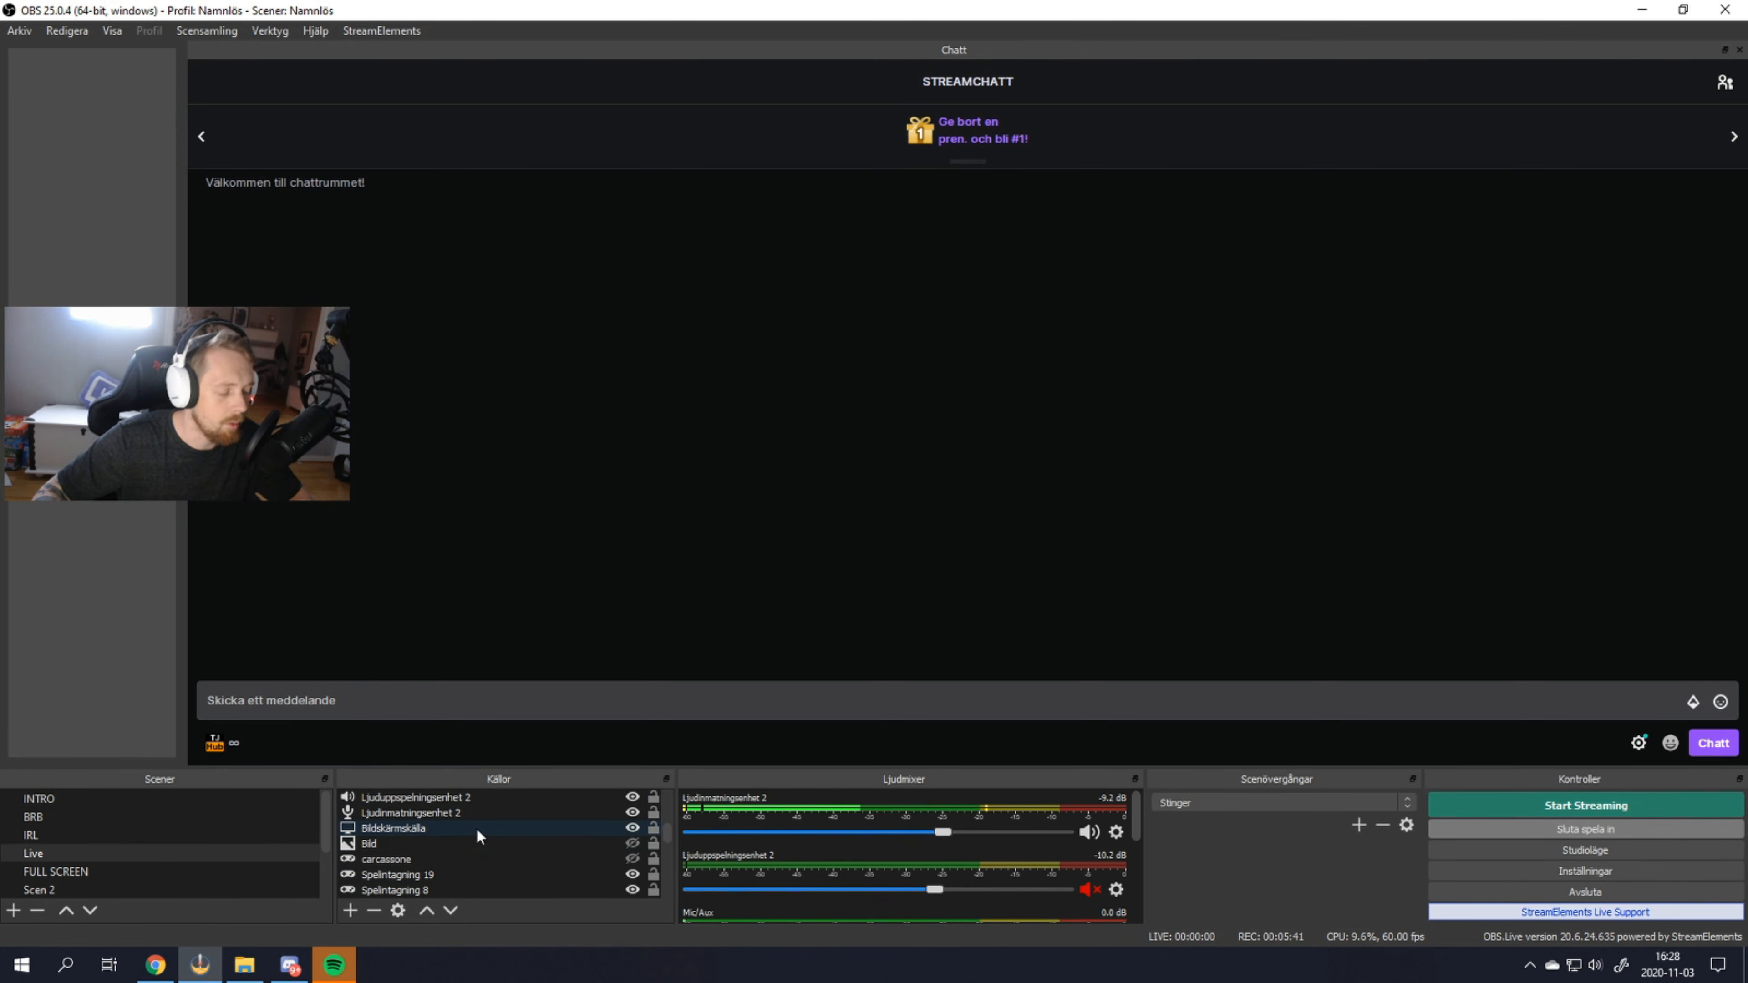
left_click(350, 910)
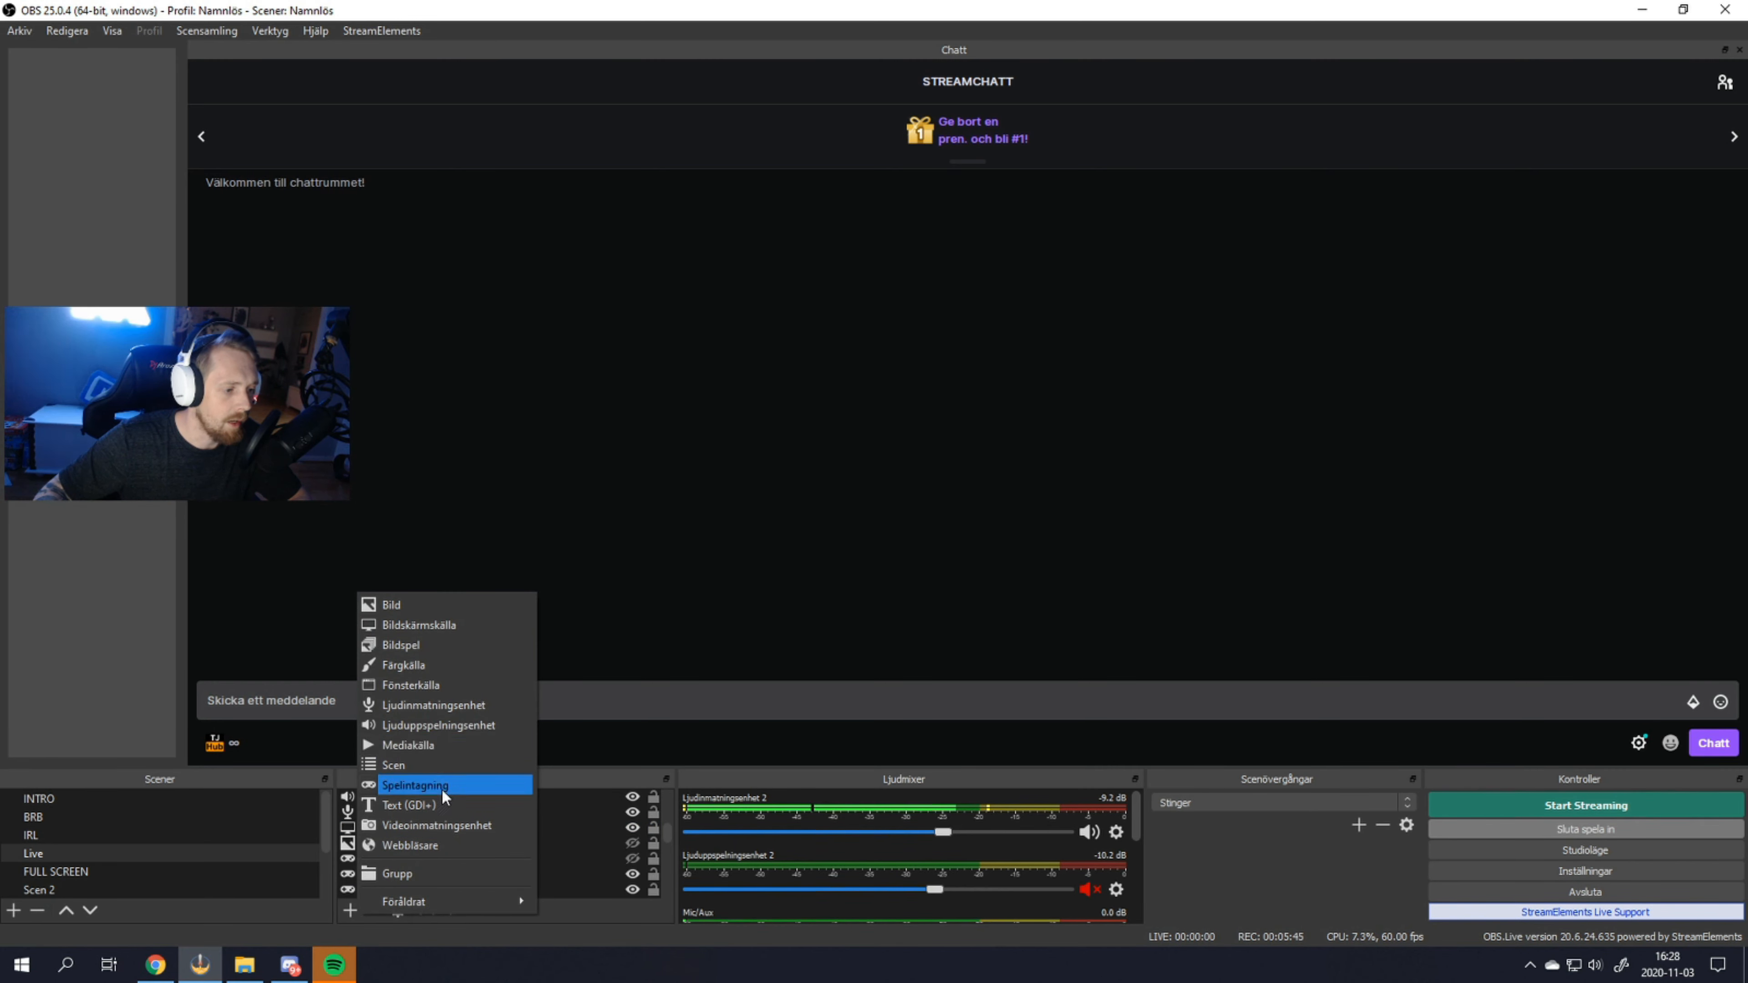
left_click(448, 848)
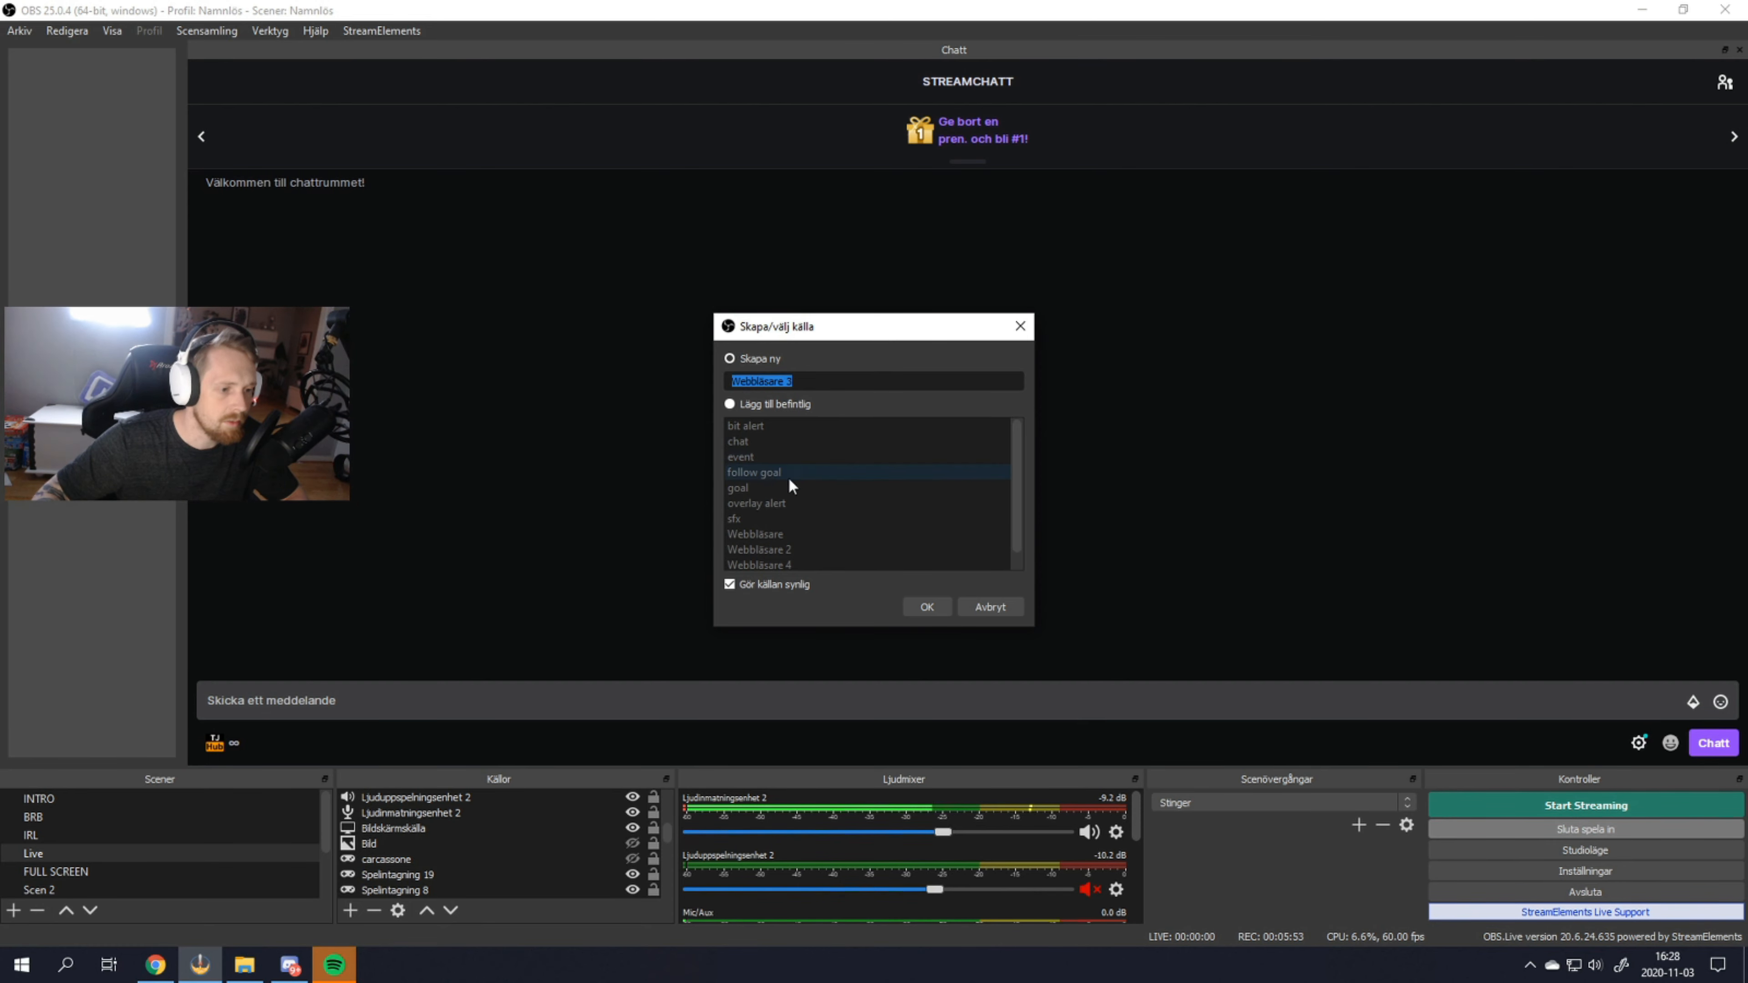
left_click(742, 407)
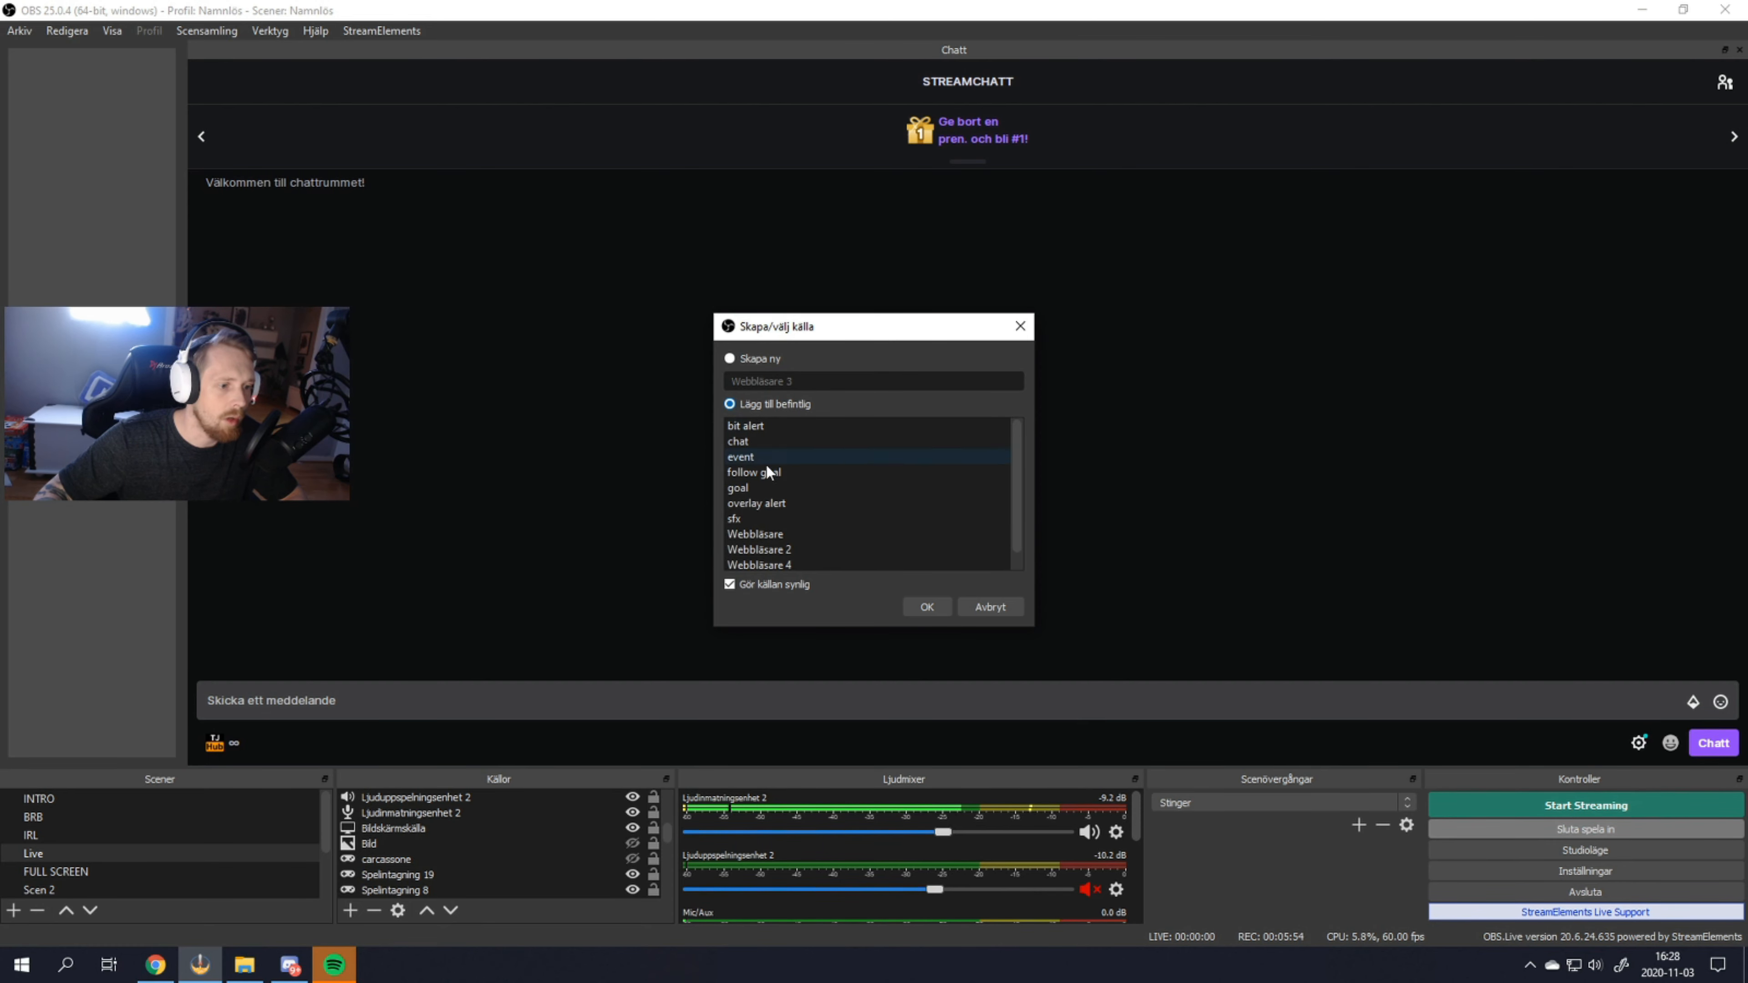
left_click(749, 520)
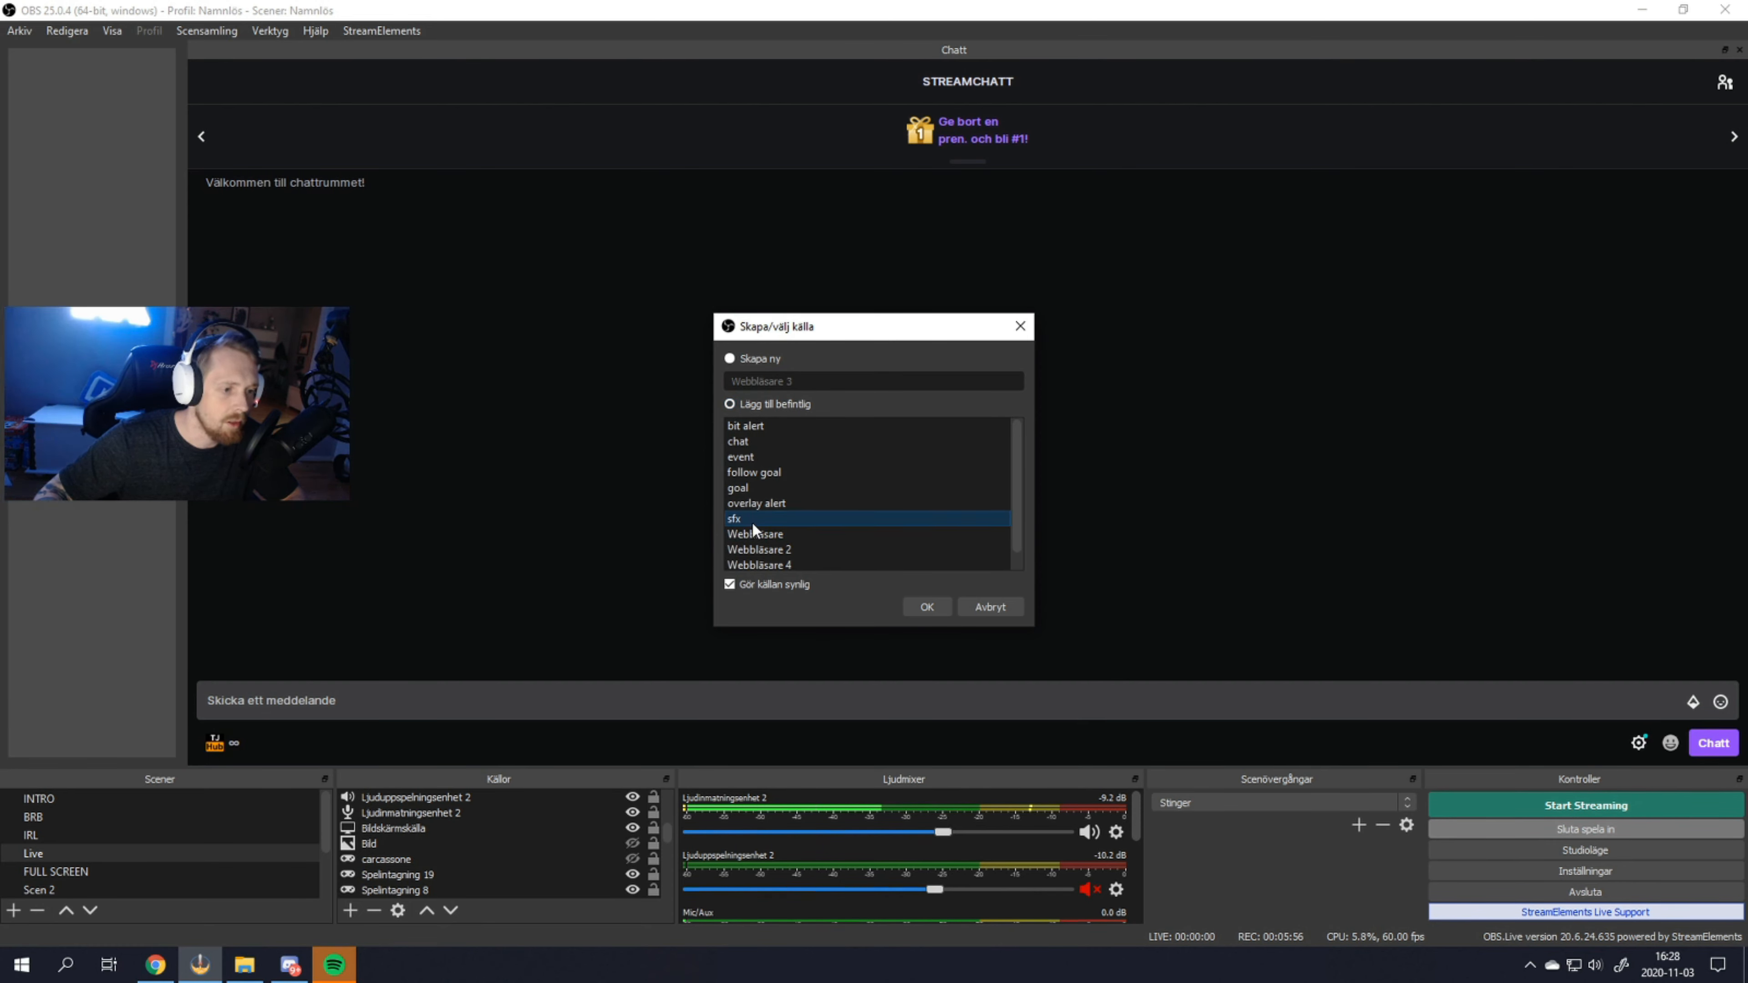
left_click(975, 613)
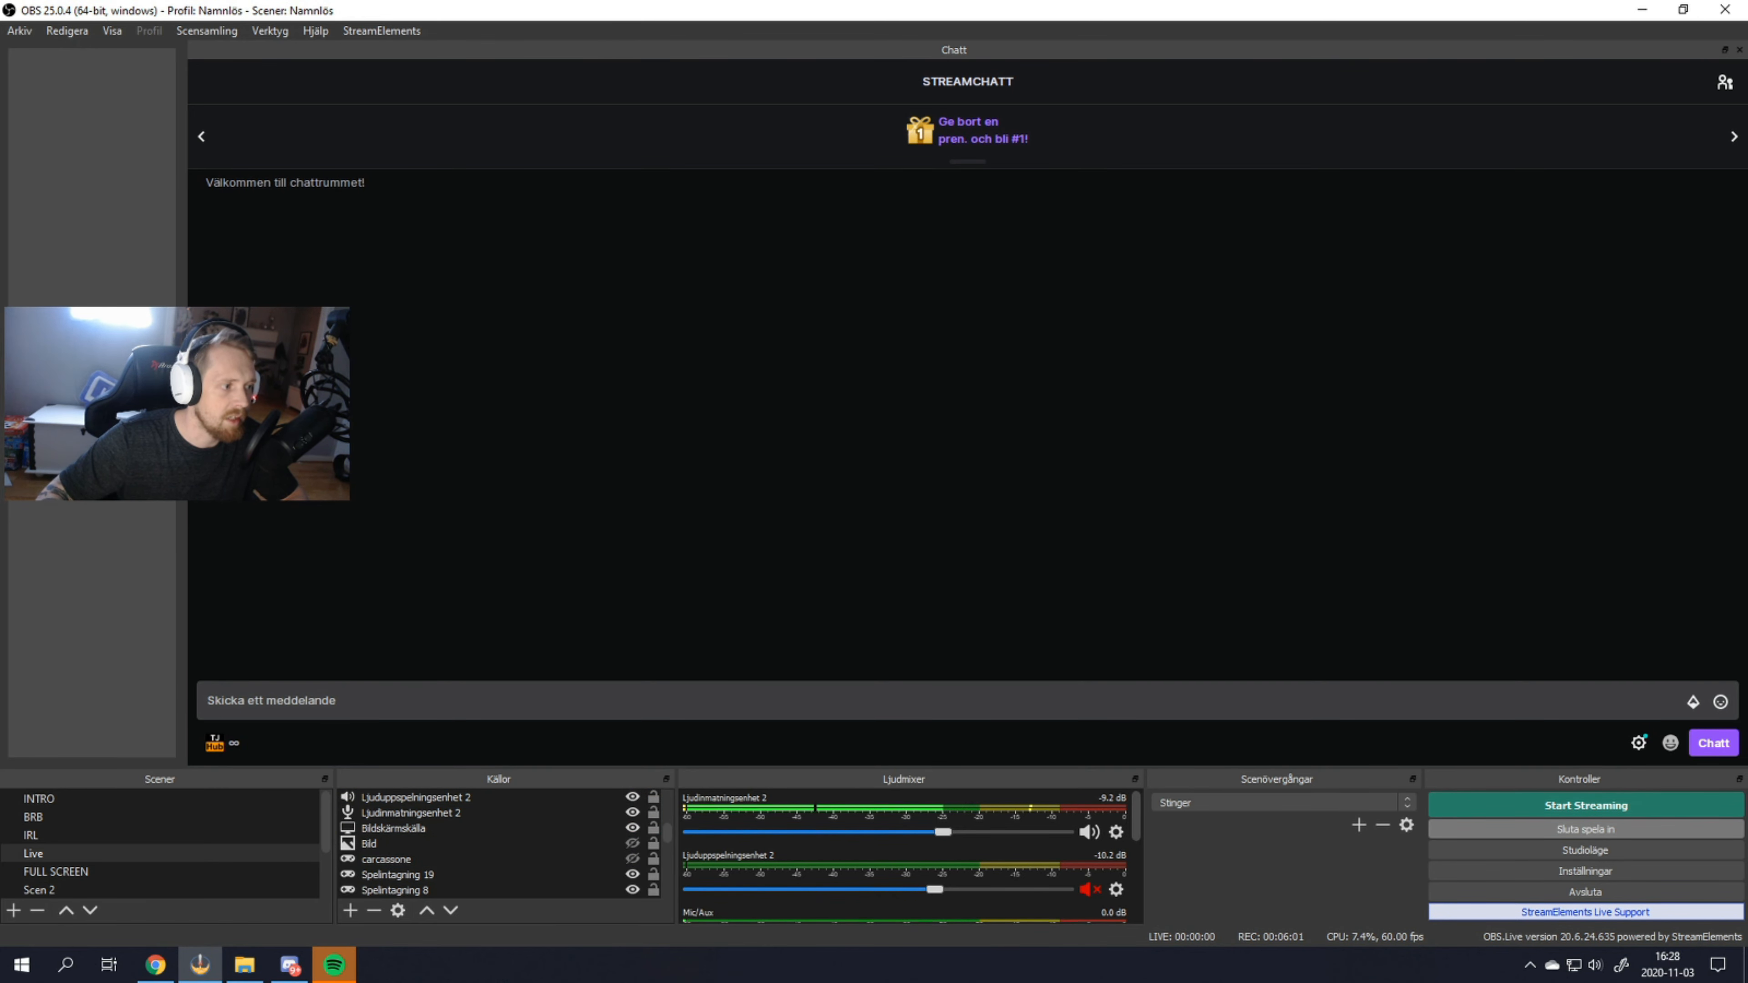
Switch from OBS back to the browser, save the sfx overlay and return to the overlay list
left_click_drag(771, 11, 1747, 391)
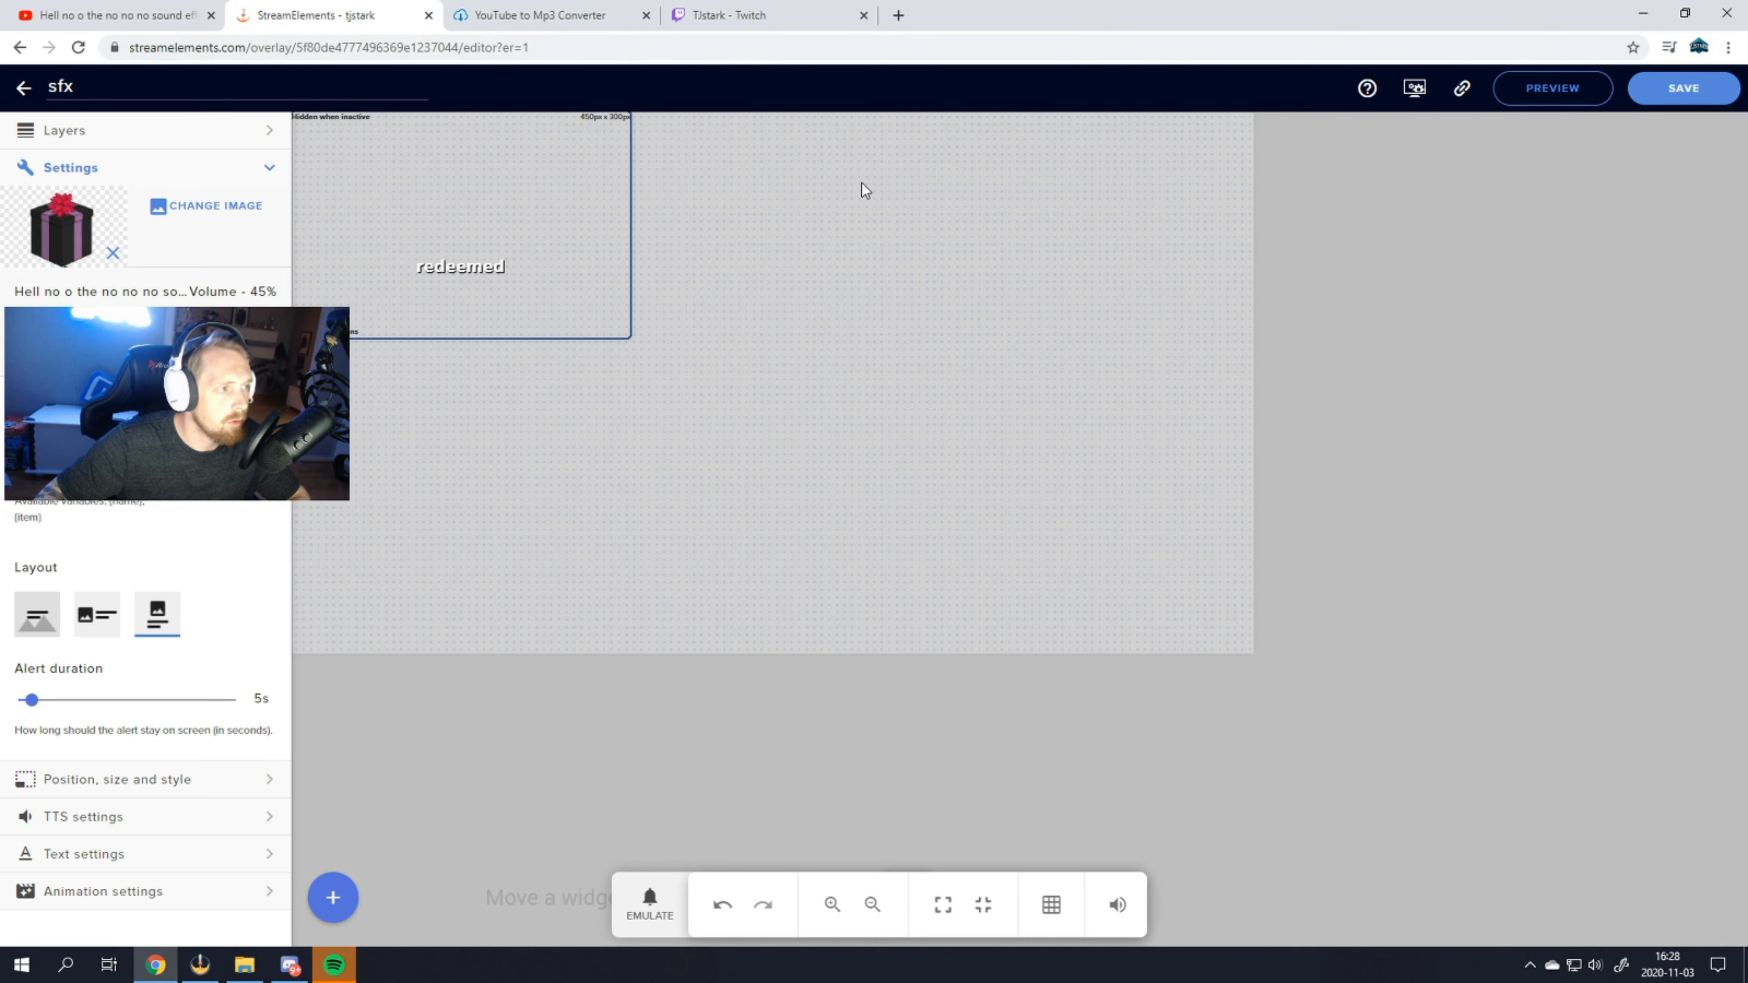
left_click(1690, 89)
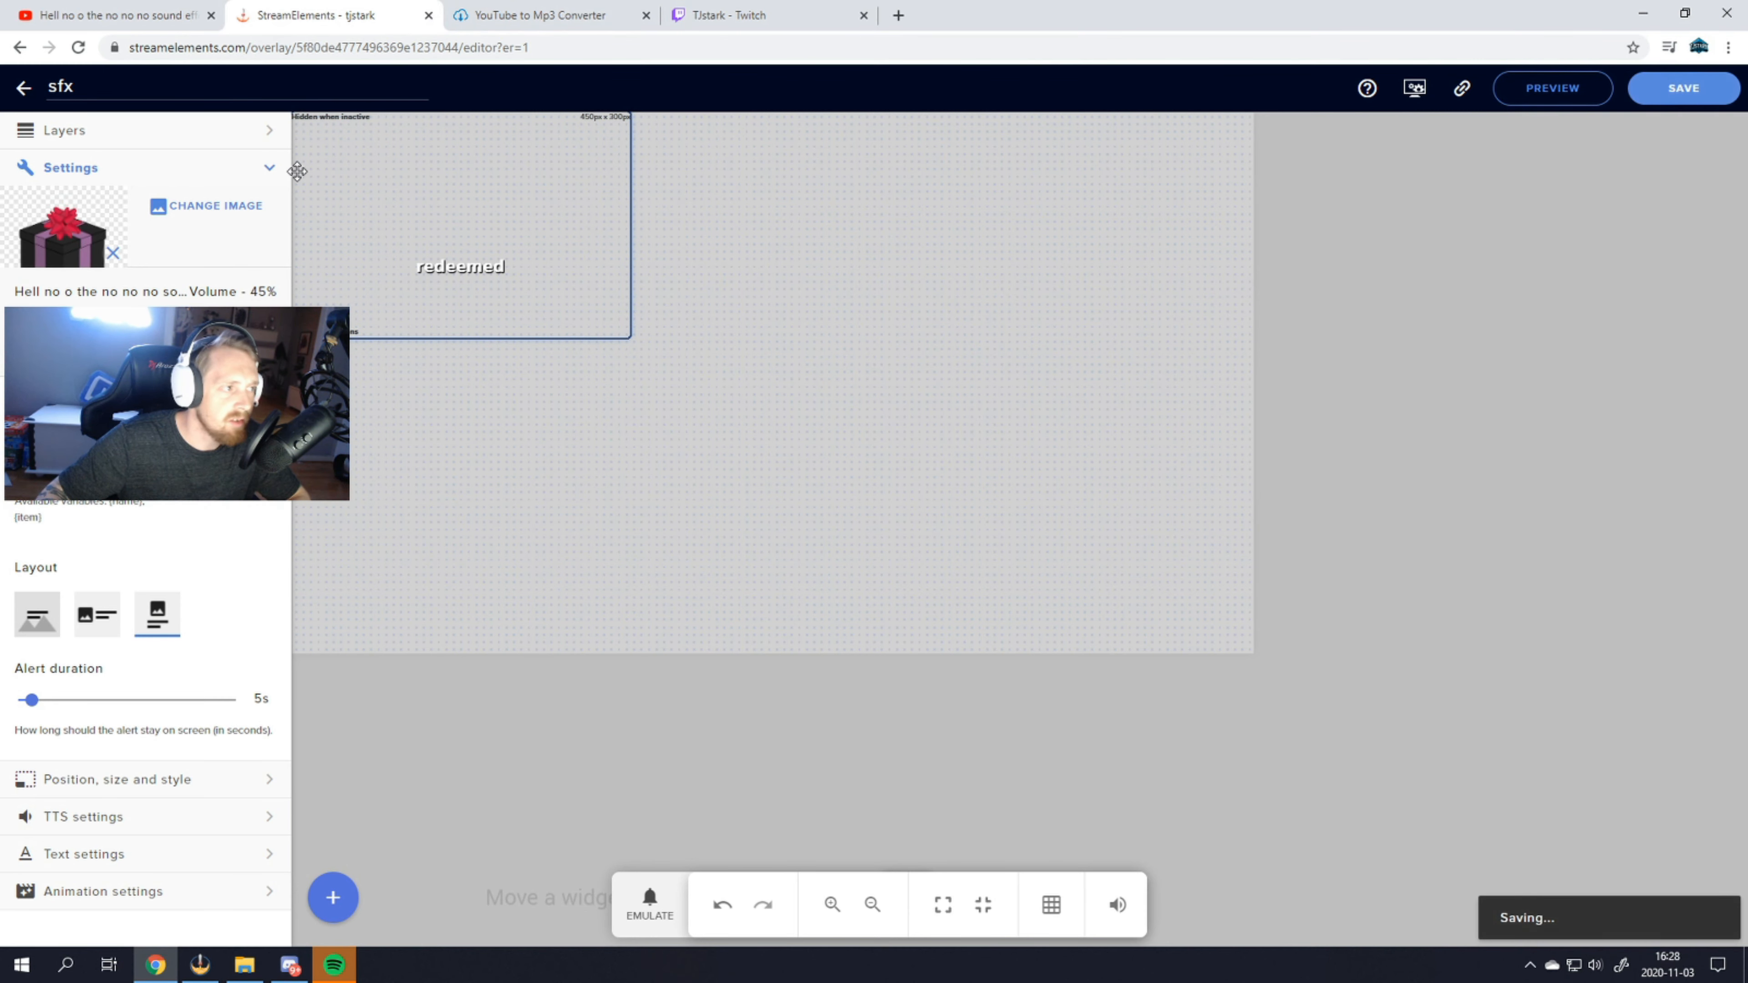
left_click(17, 91)
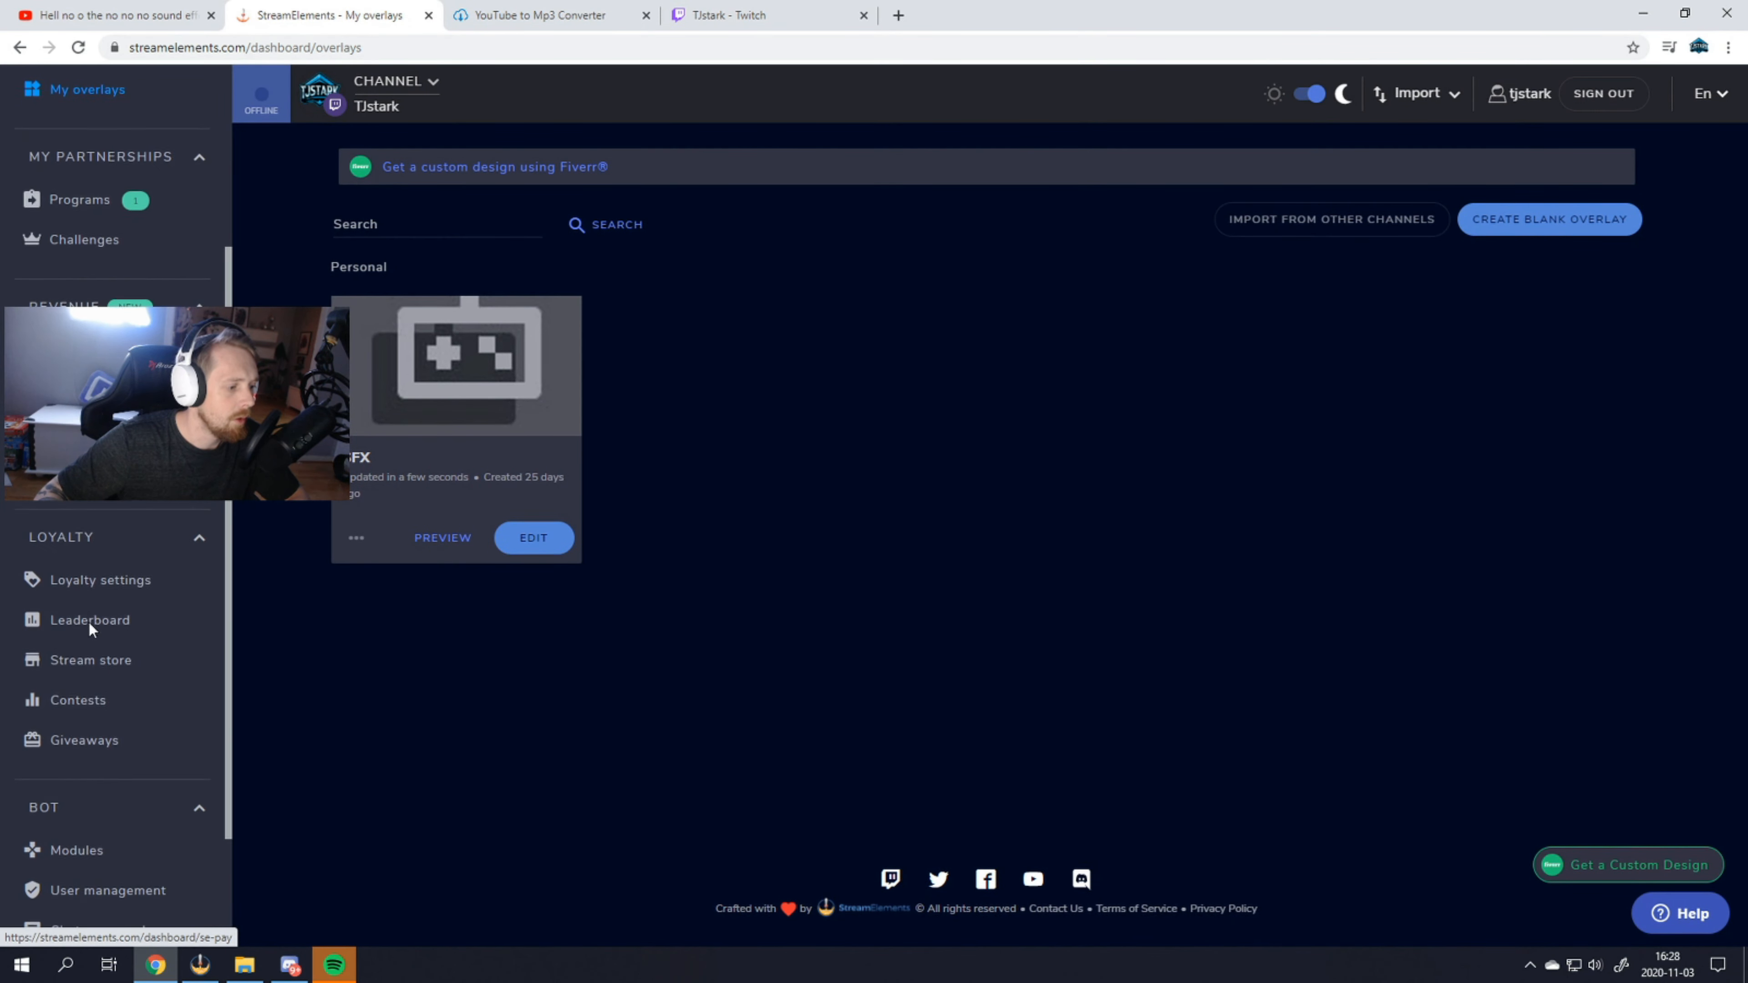
Create a new custom chat command in the bot's chat commands and name it "hellno"
scroll(136, 665, "down", 2)
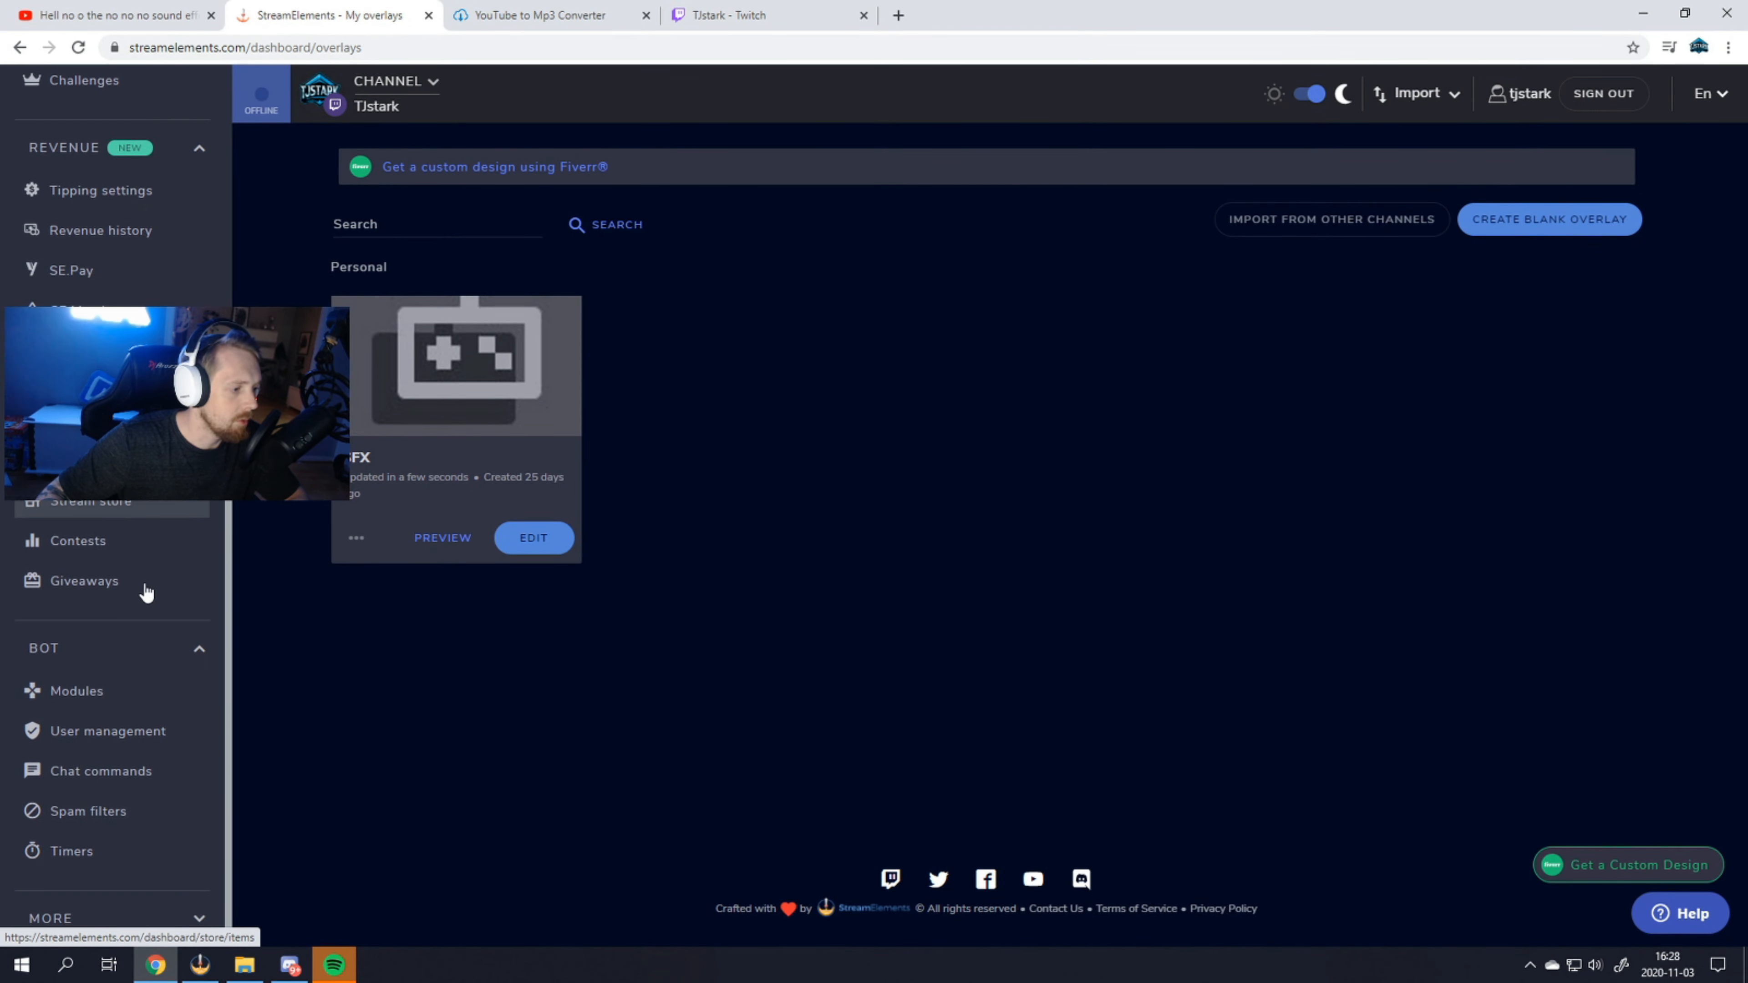
left_click(146, 777)
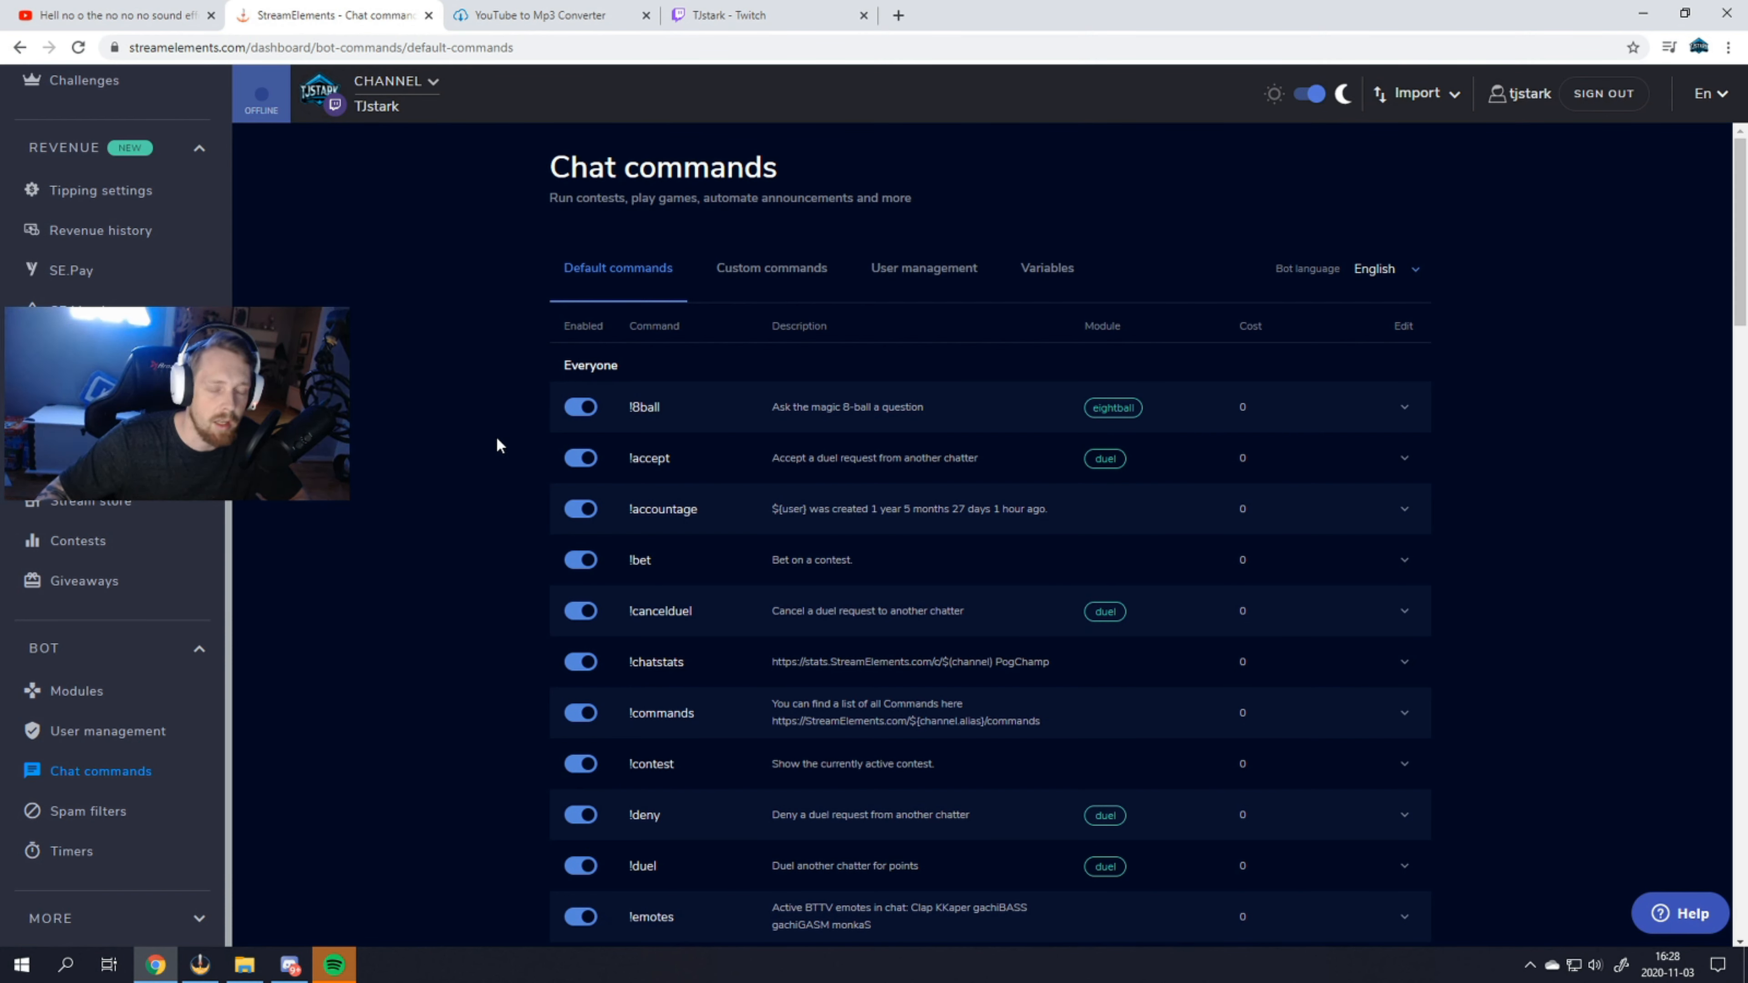
left_click(762, 281)
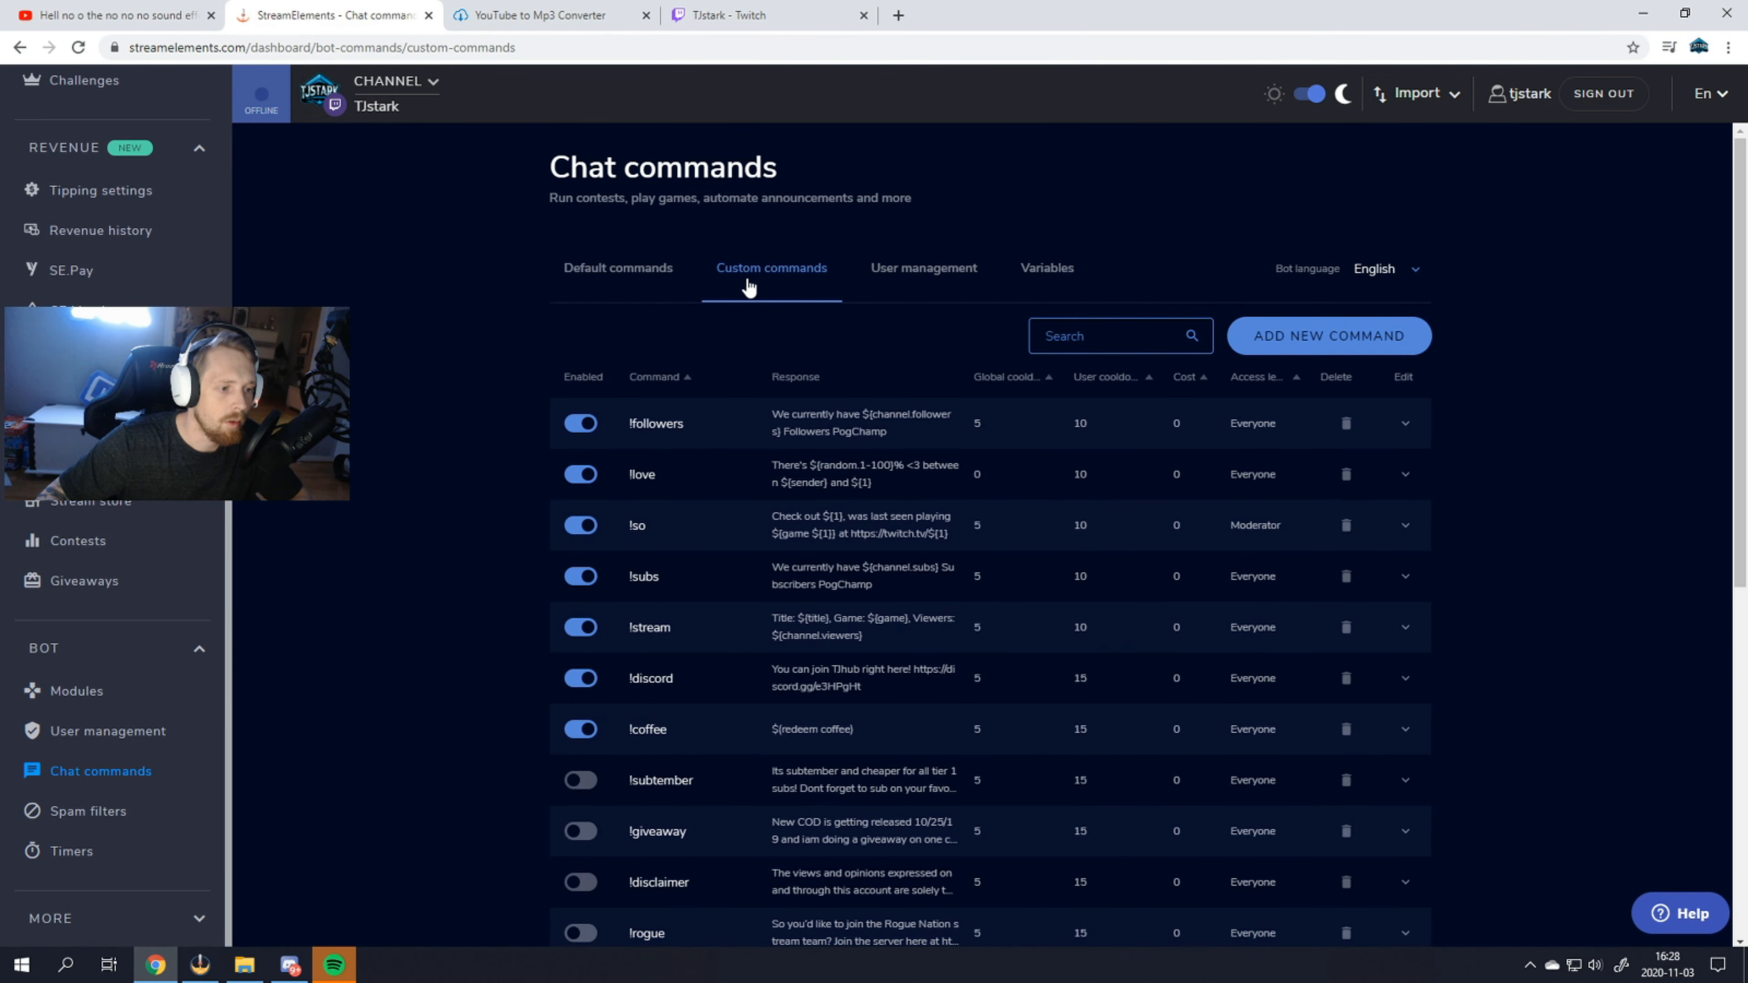
left_click(1288, 351)
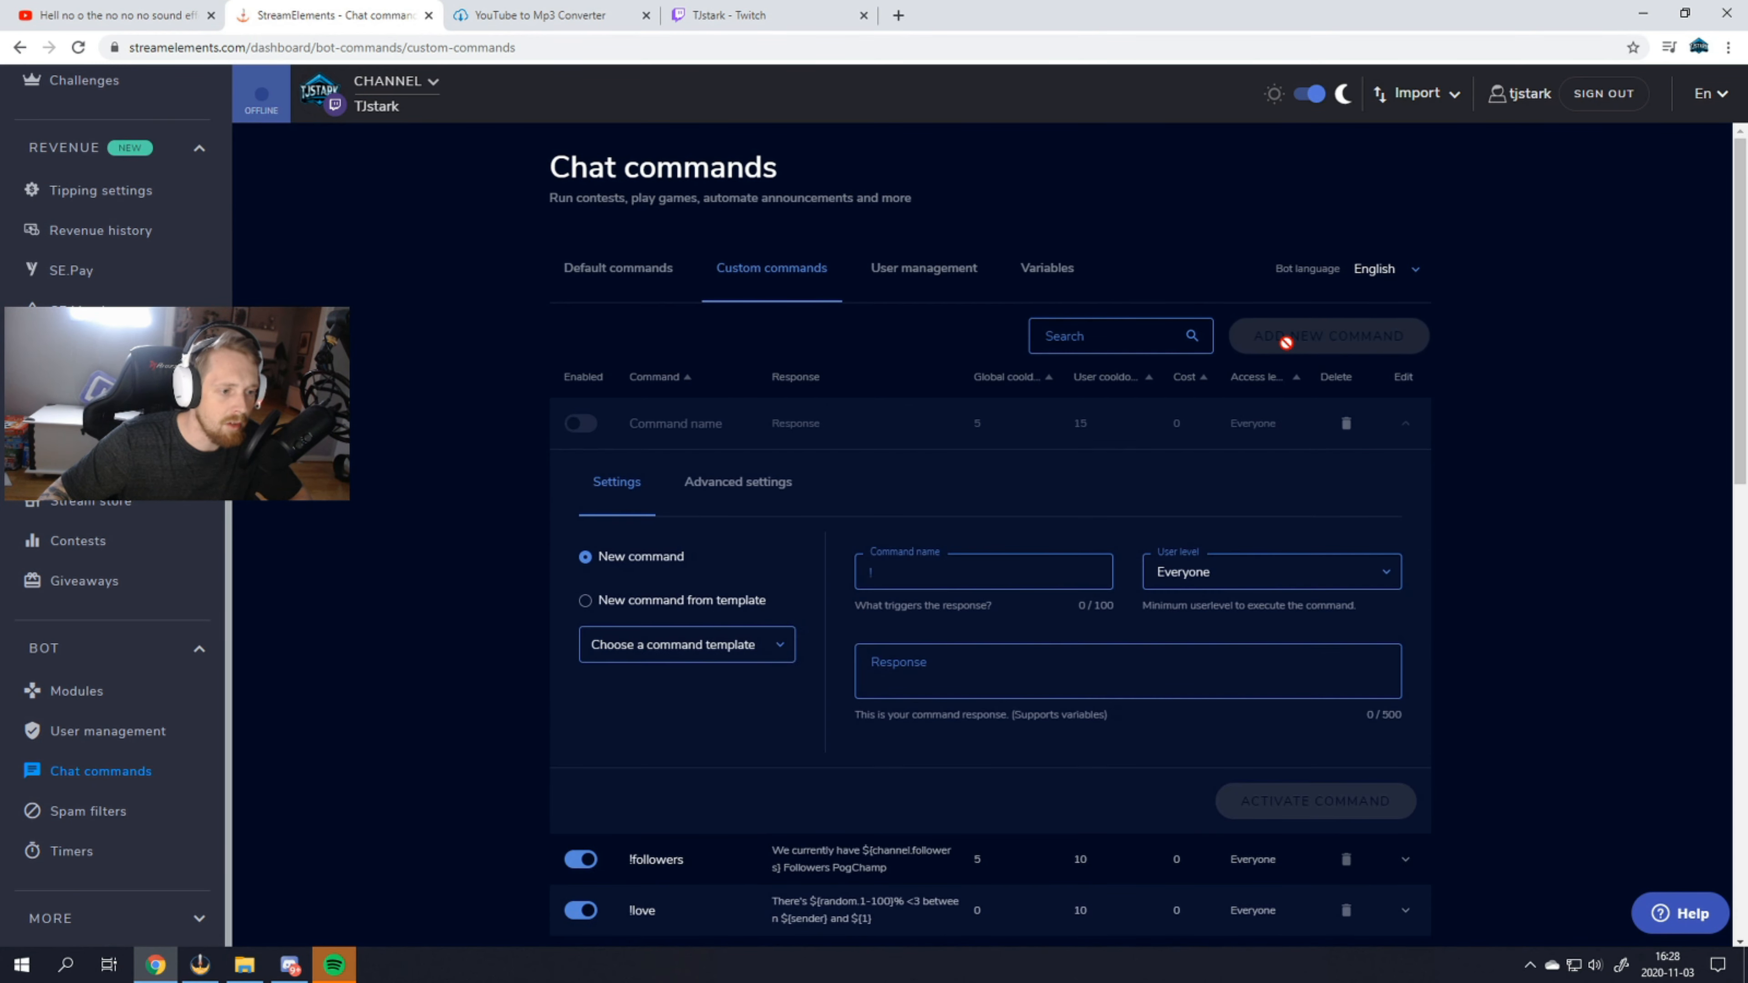
left_click(946, 589)
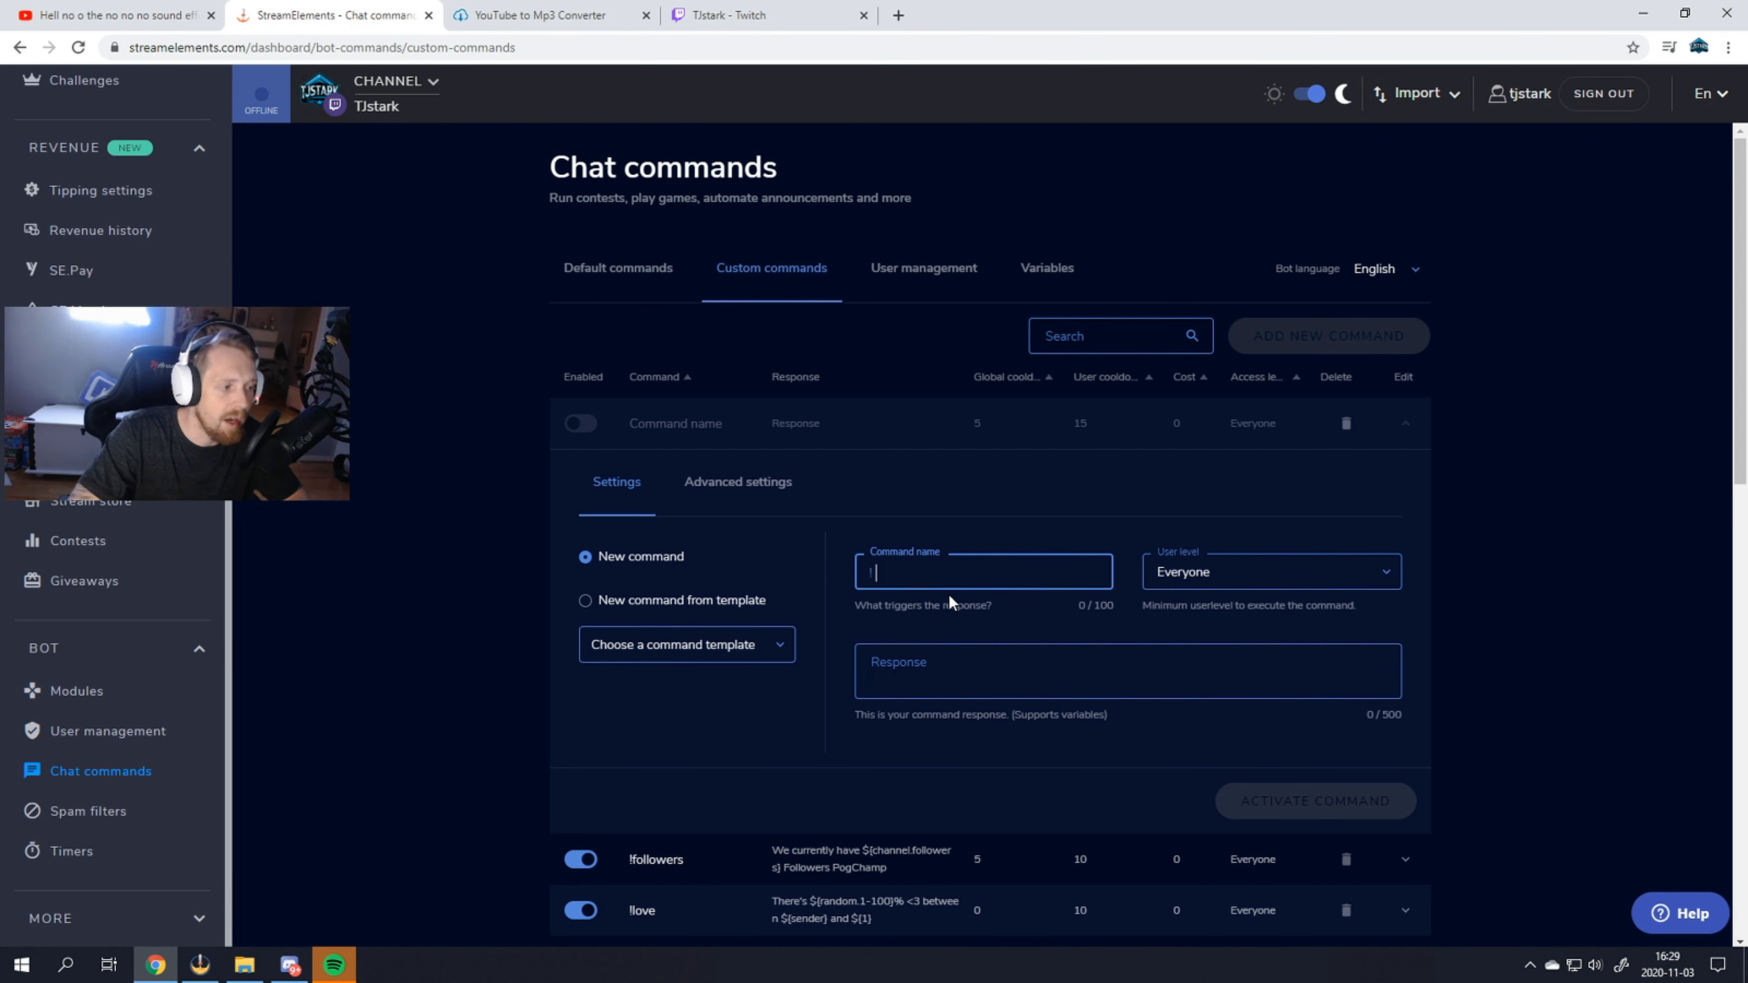
type("hellno")
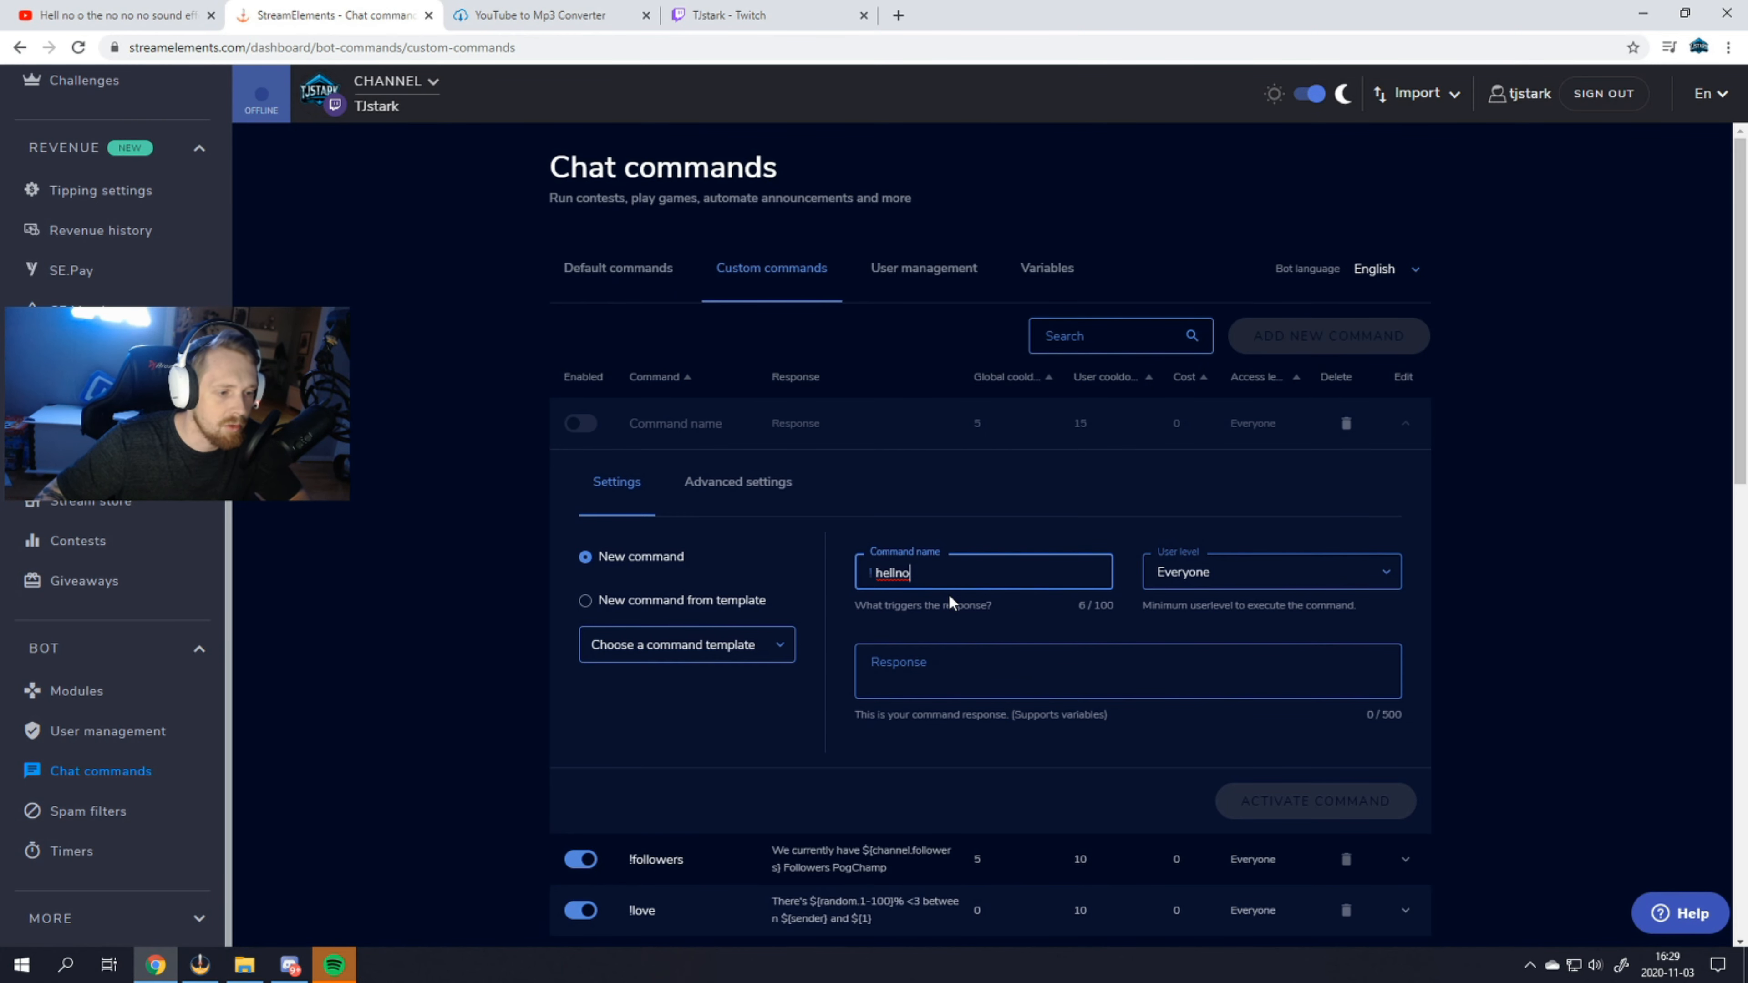
Open the existing !uranus custom command and examine how its response redeems a store item
scroll(979, 626, "down", 1)
scroll(980, 632, "down", 2)
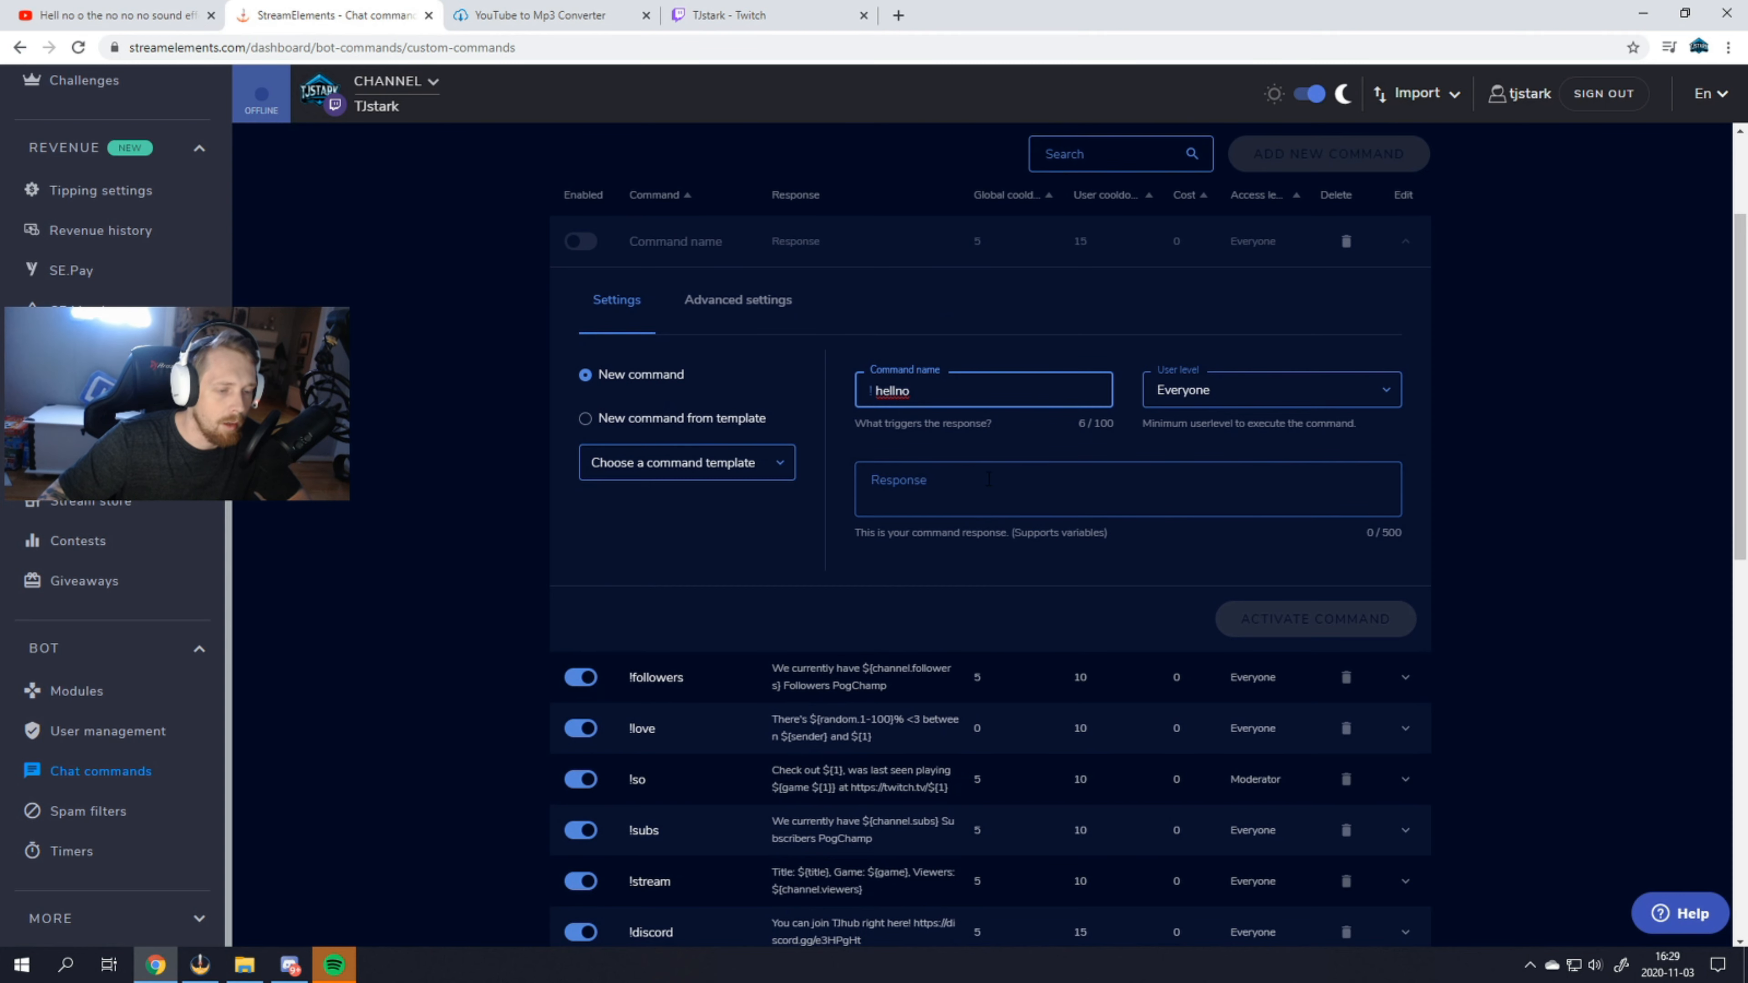
double_click(940, 392)
left_click(979, 476)
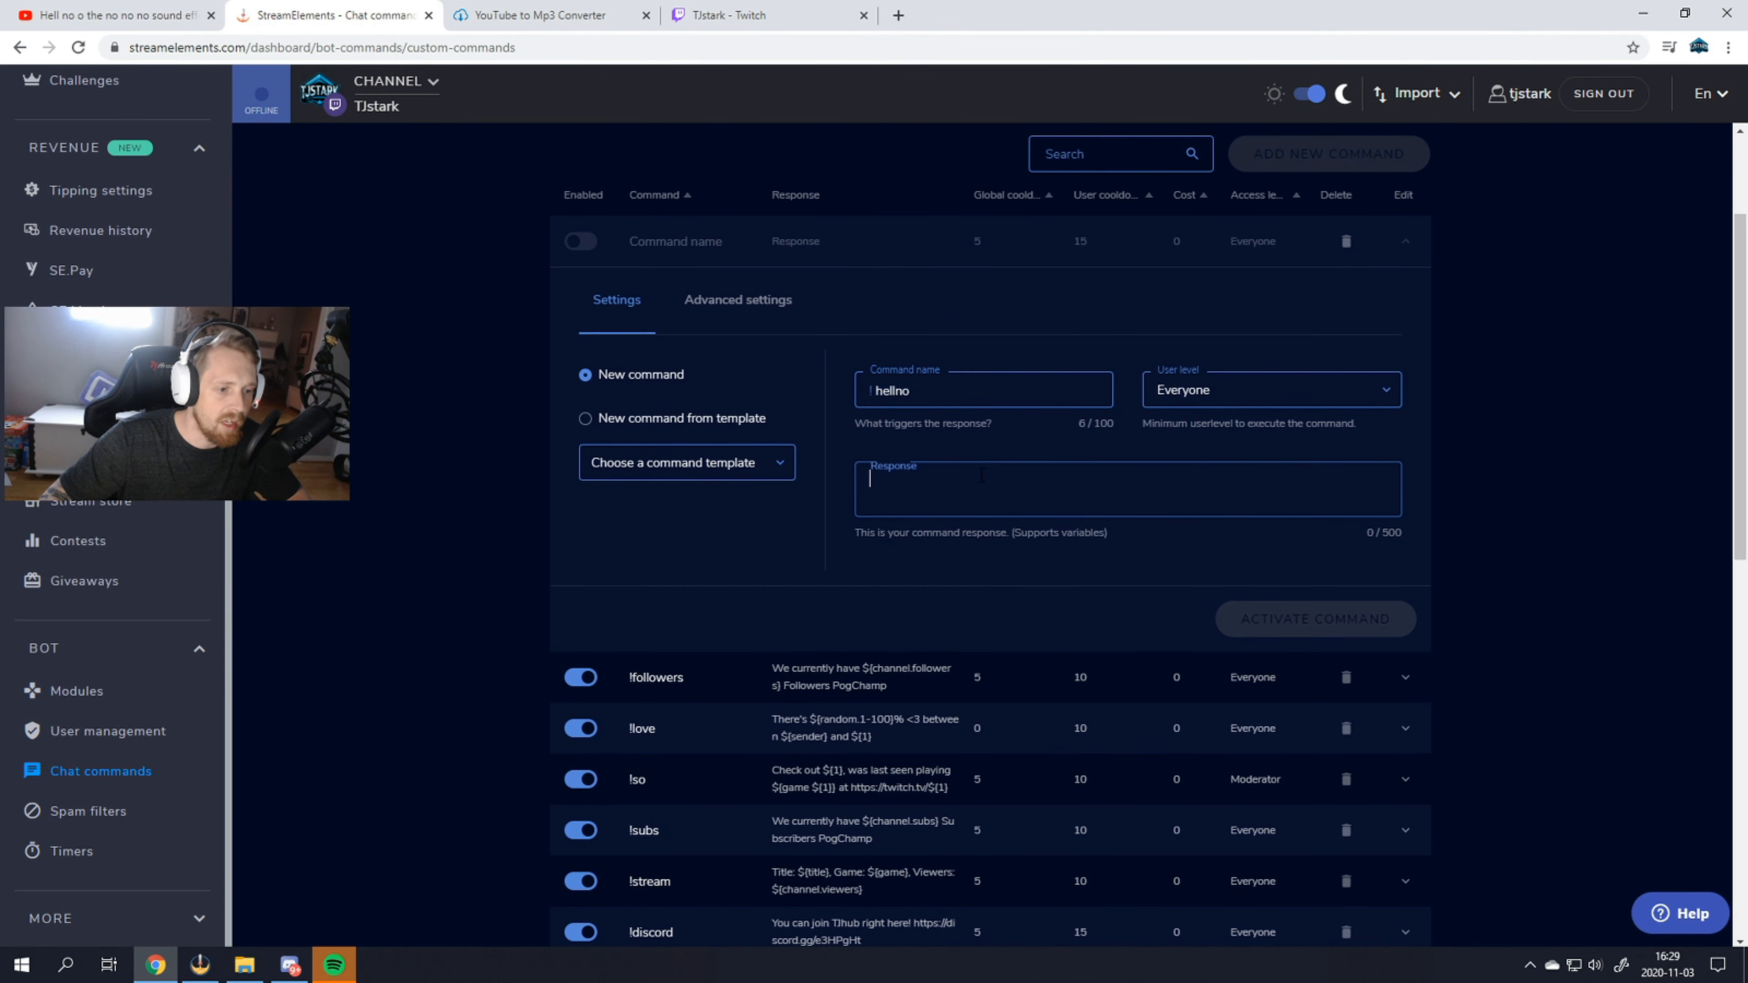
scroll(981, 475, "down", 2)
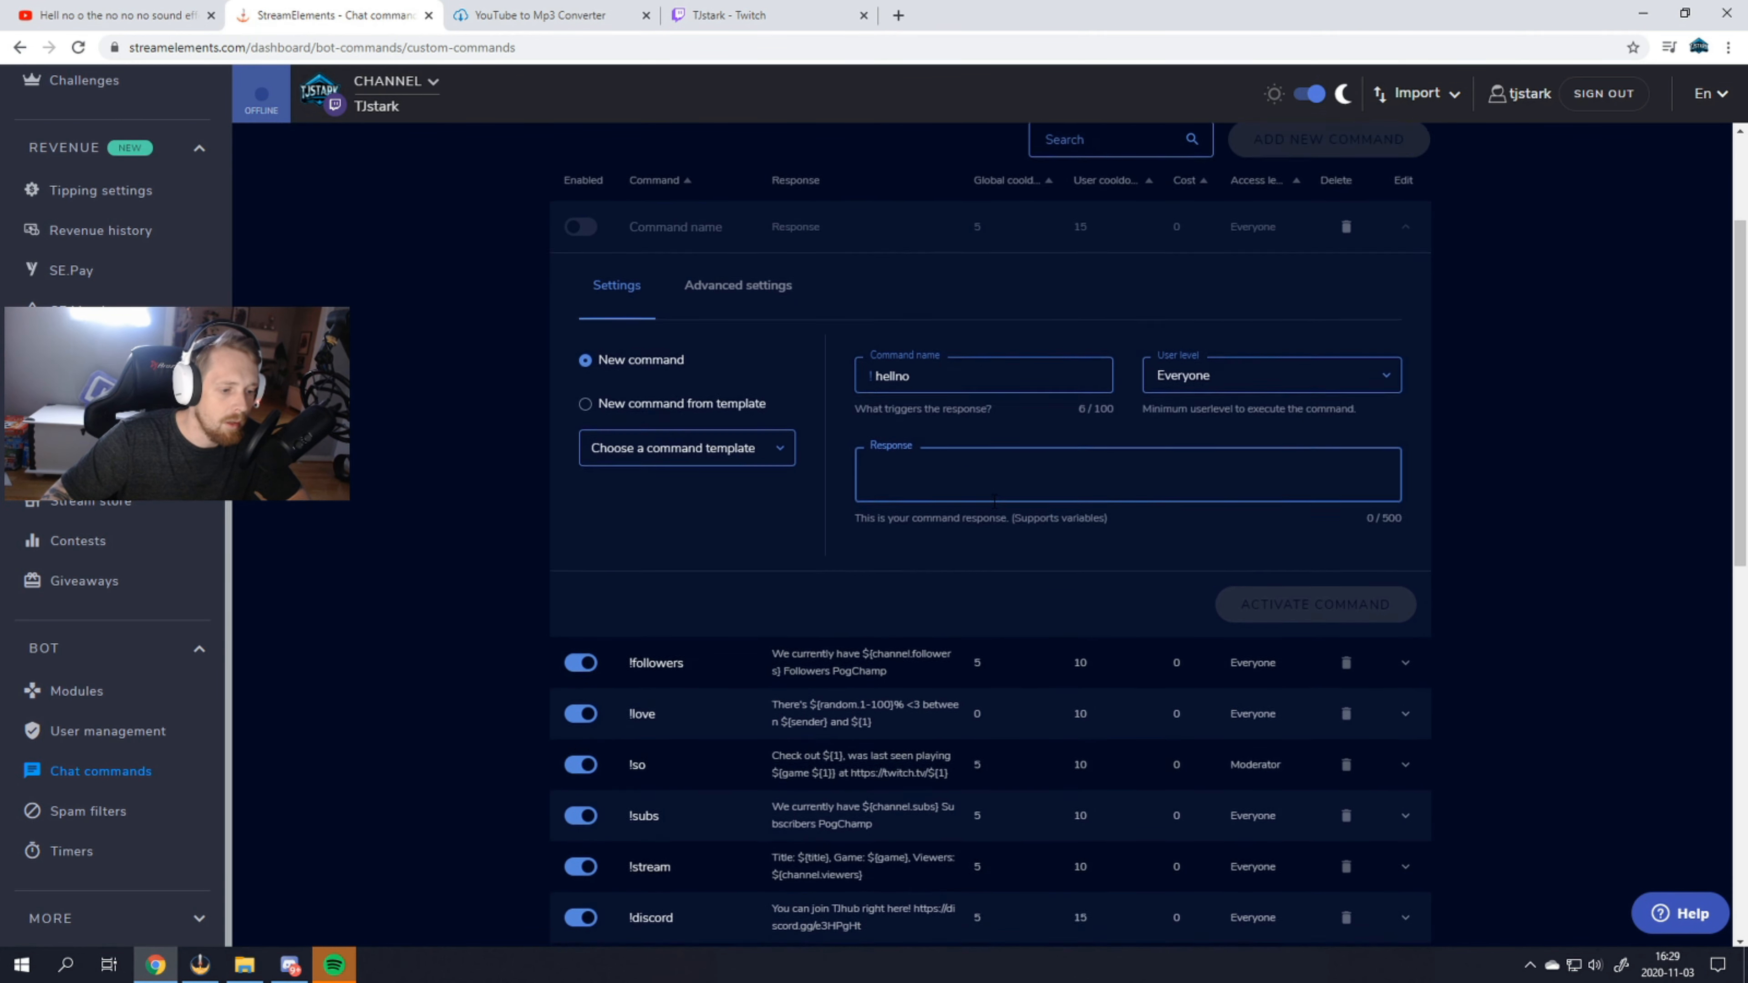
scroll(916, 785, "down", 7)
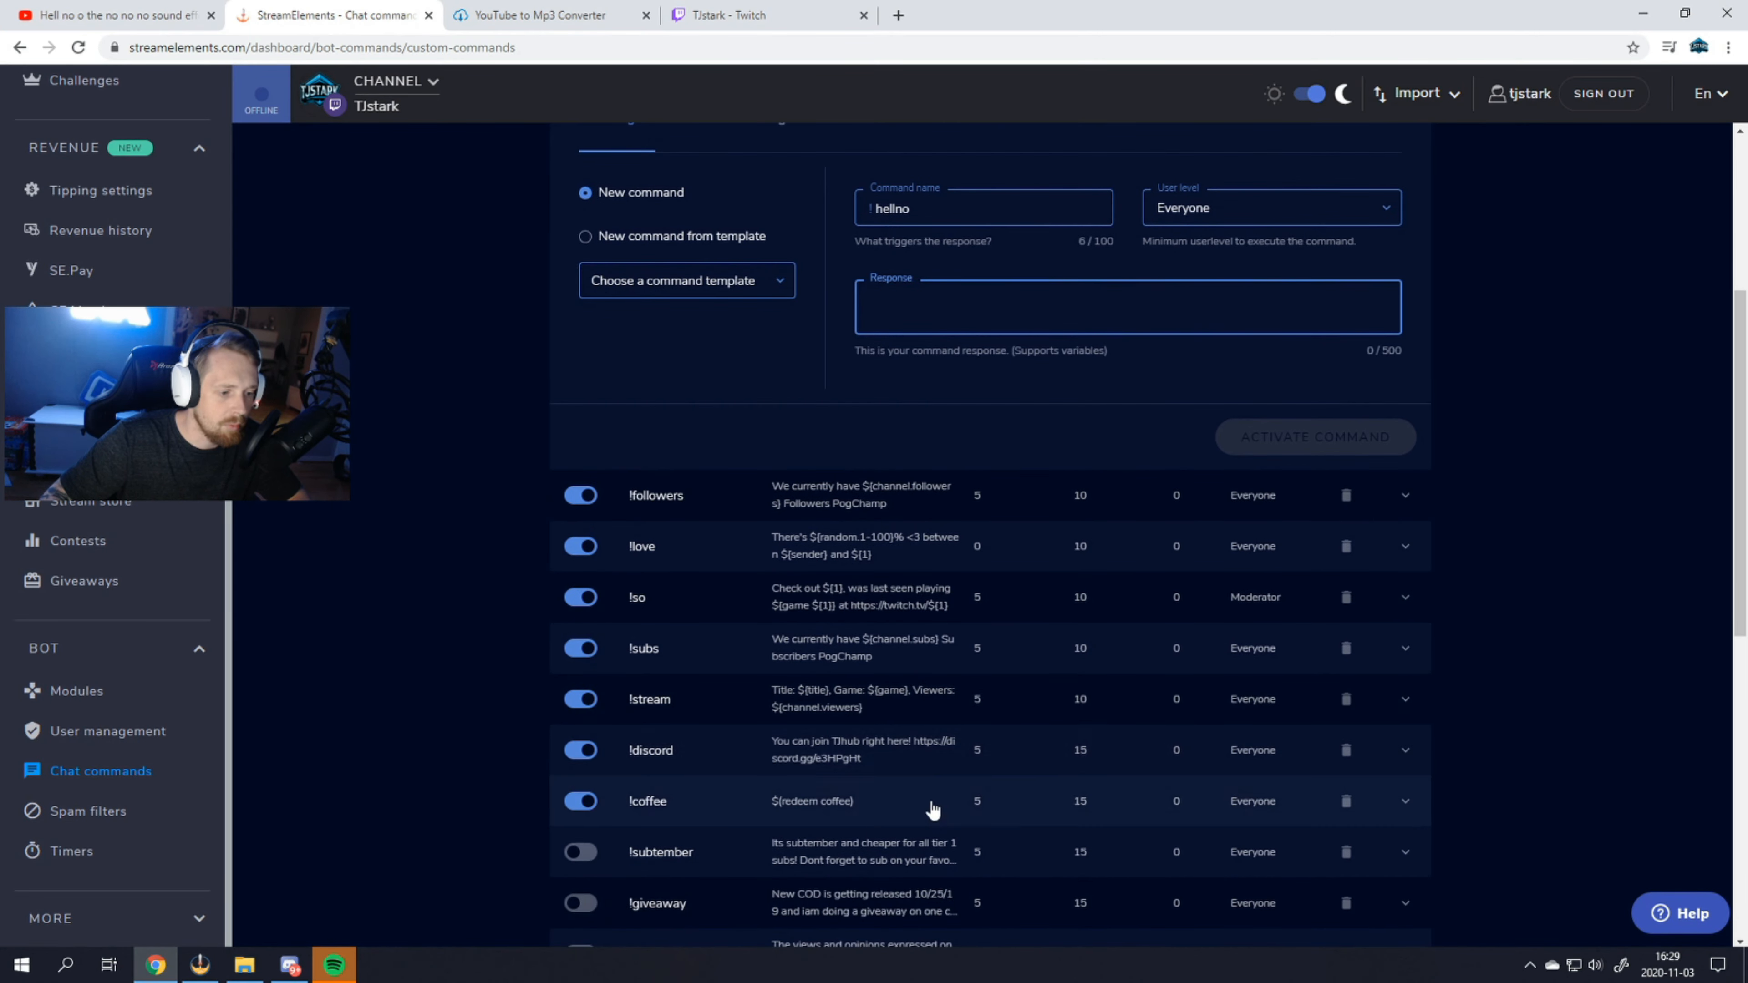
scroll(927, 763, "down", 3)
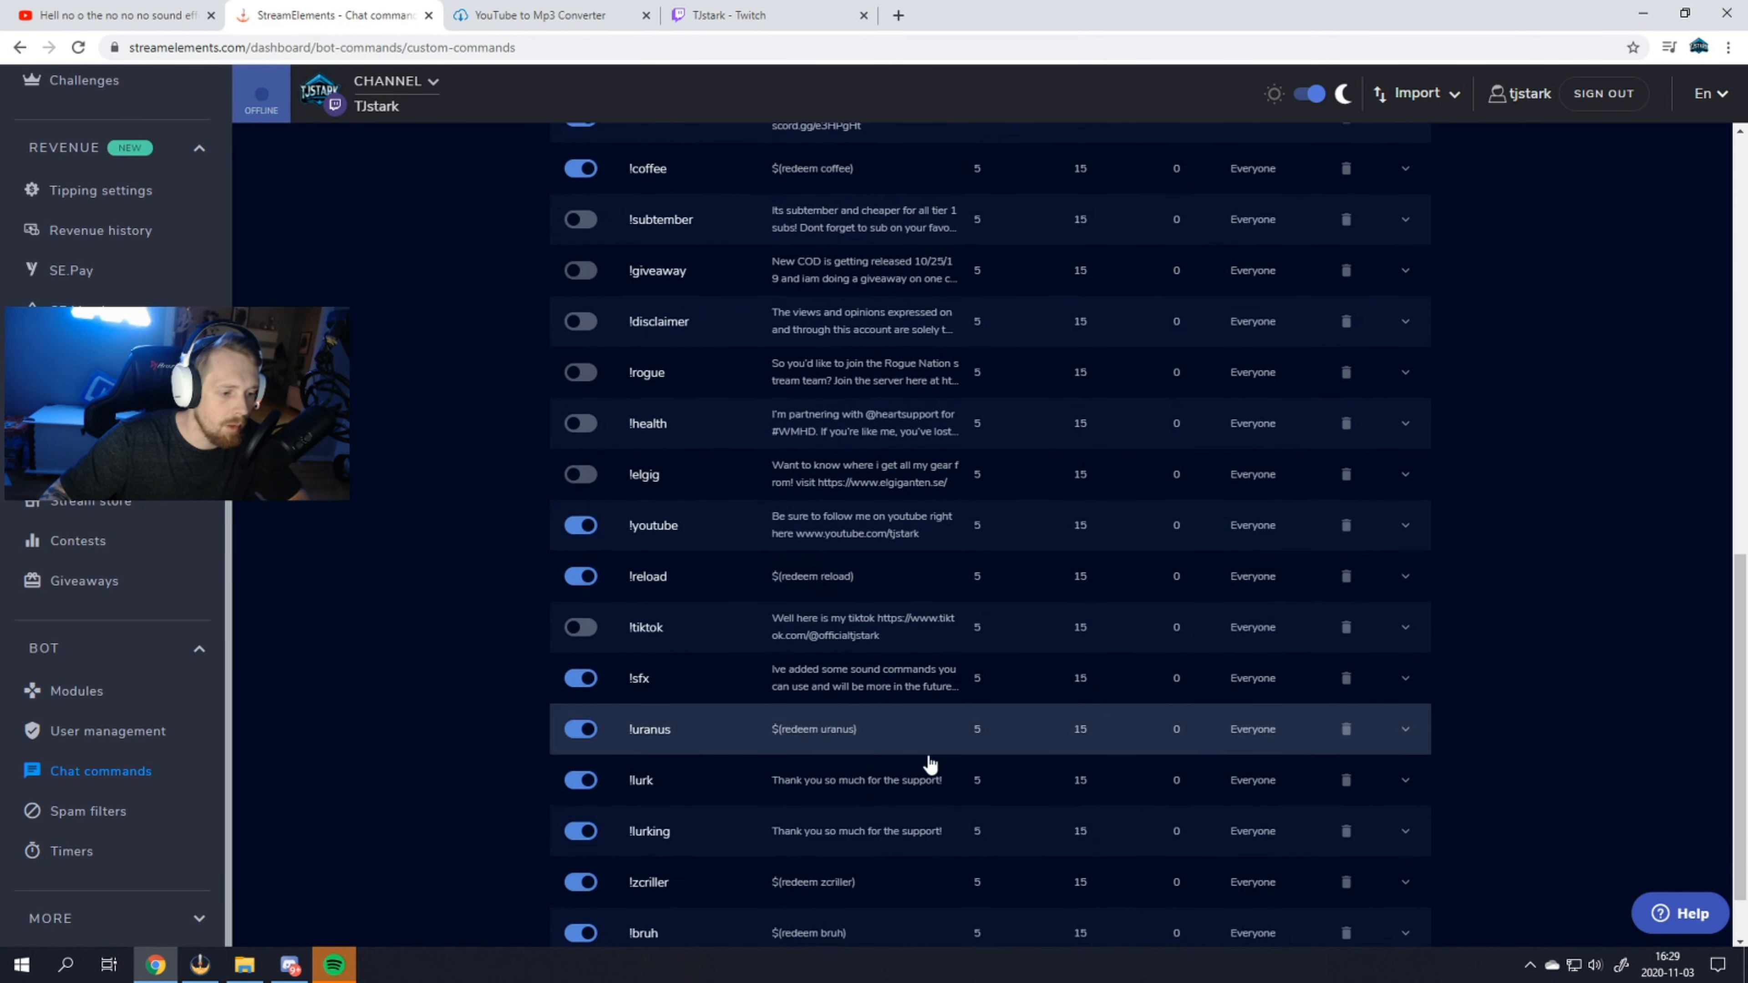
left_click(1407, 735)
scroll(1239, 740, "down", 3)
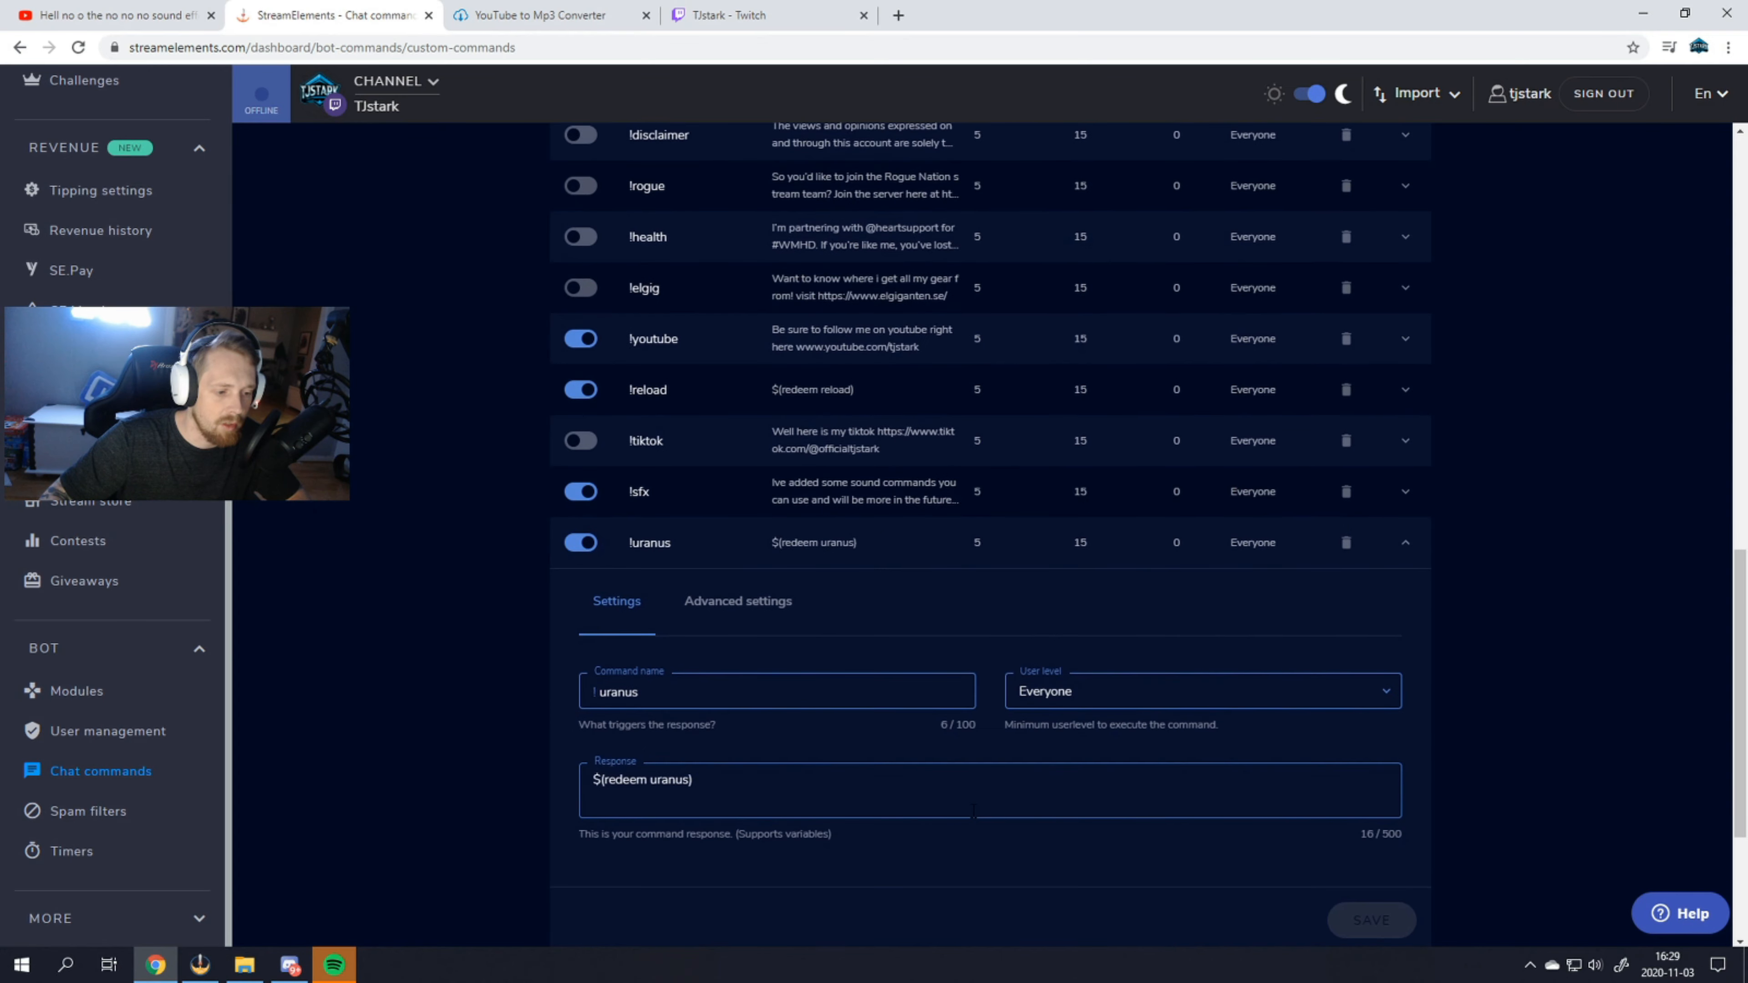
Reuse the !uranus response in the new hellno command, changing it to ${redeem hellno}, and activate the command
left_click_drag(692, 782, 633, 795)
key("ctrl+c")
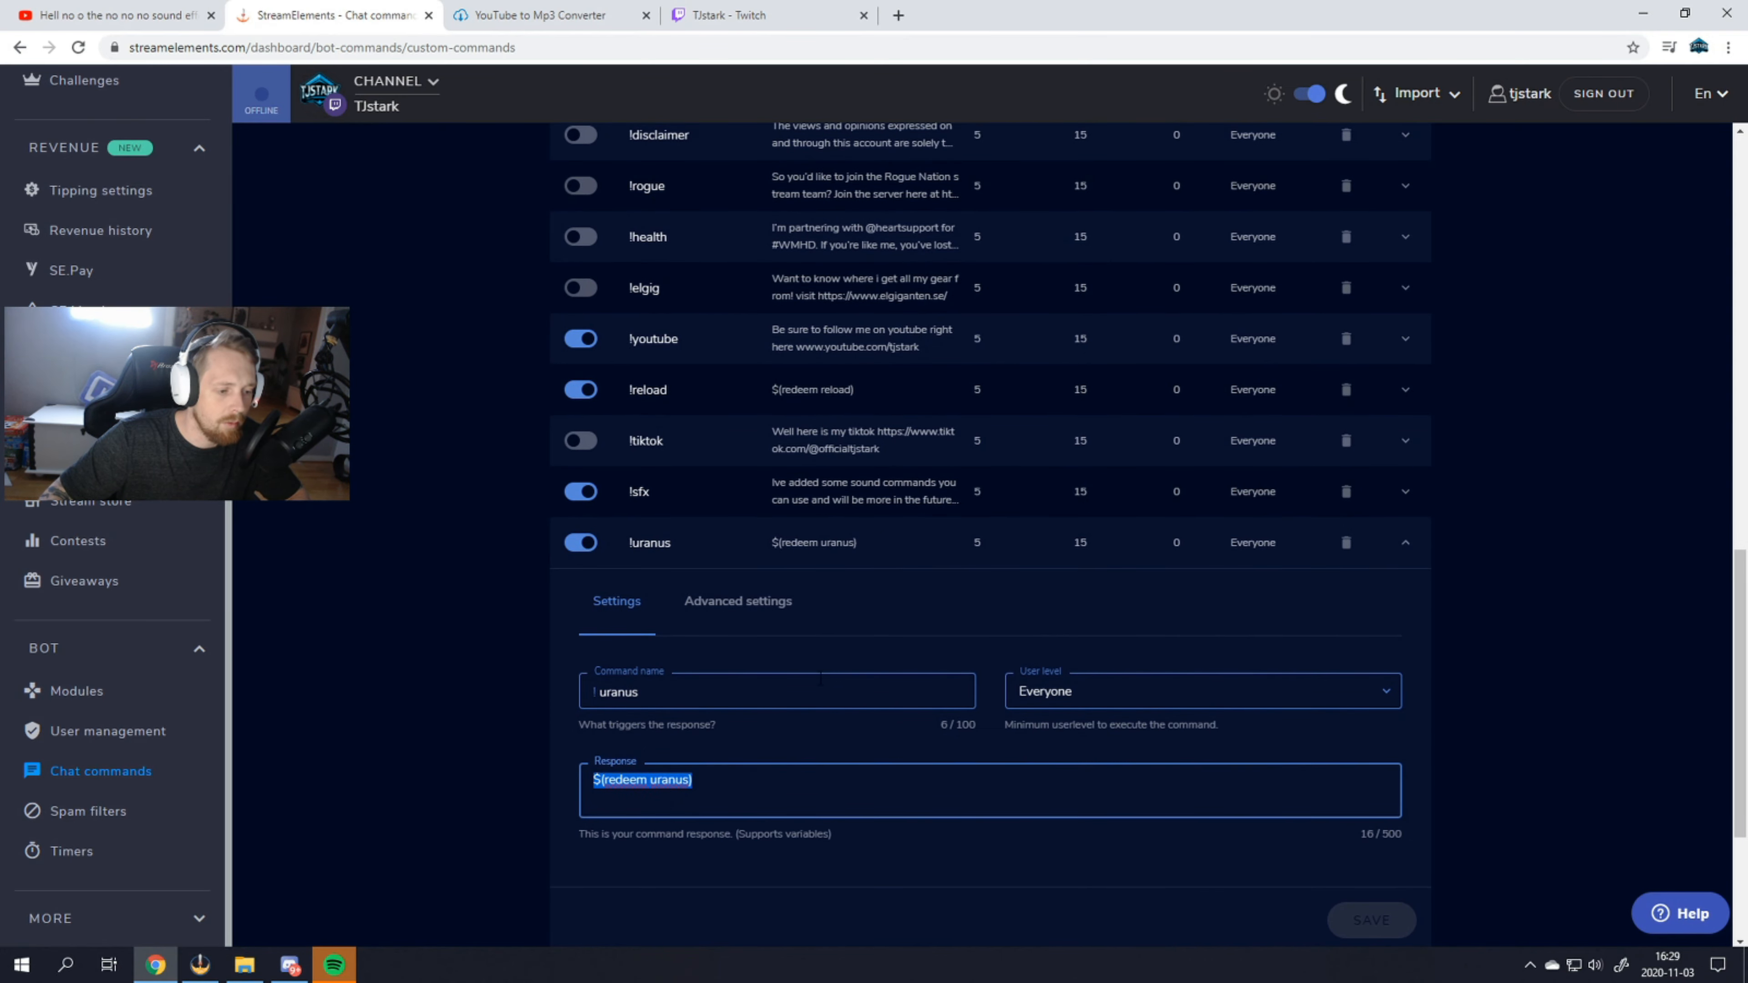
scroll(898, 520, "up", 15)
left_click(929, 677)
key("ctrl+v")
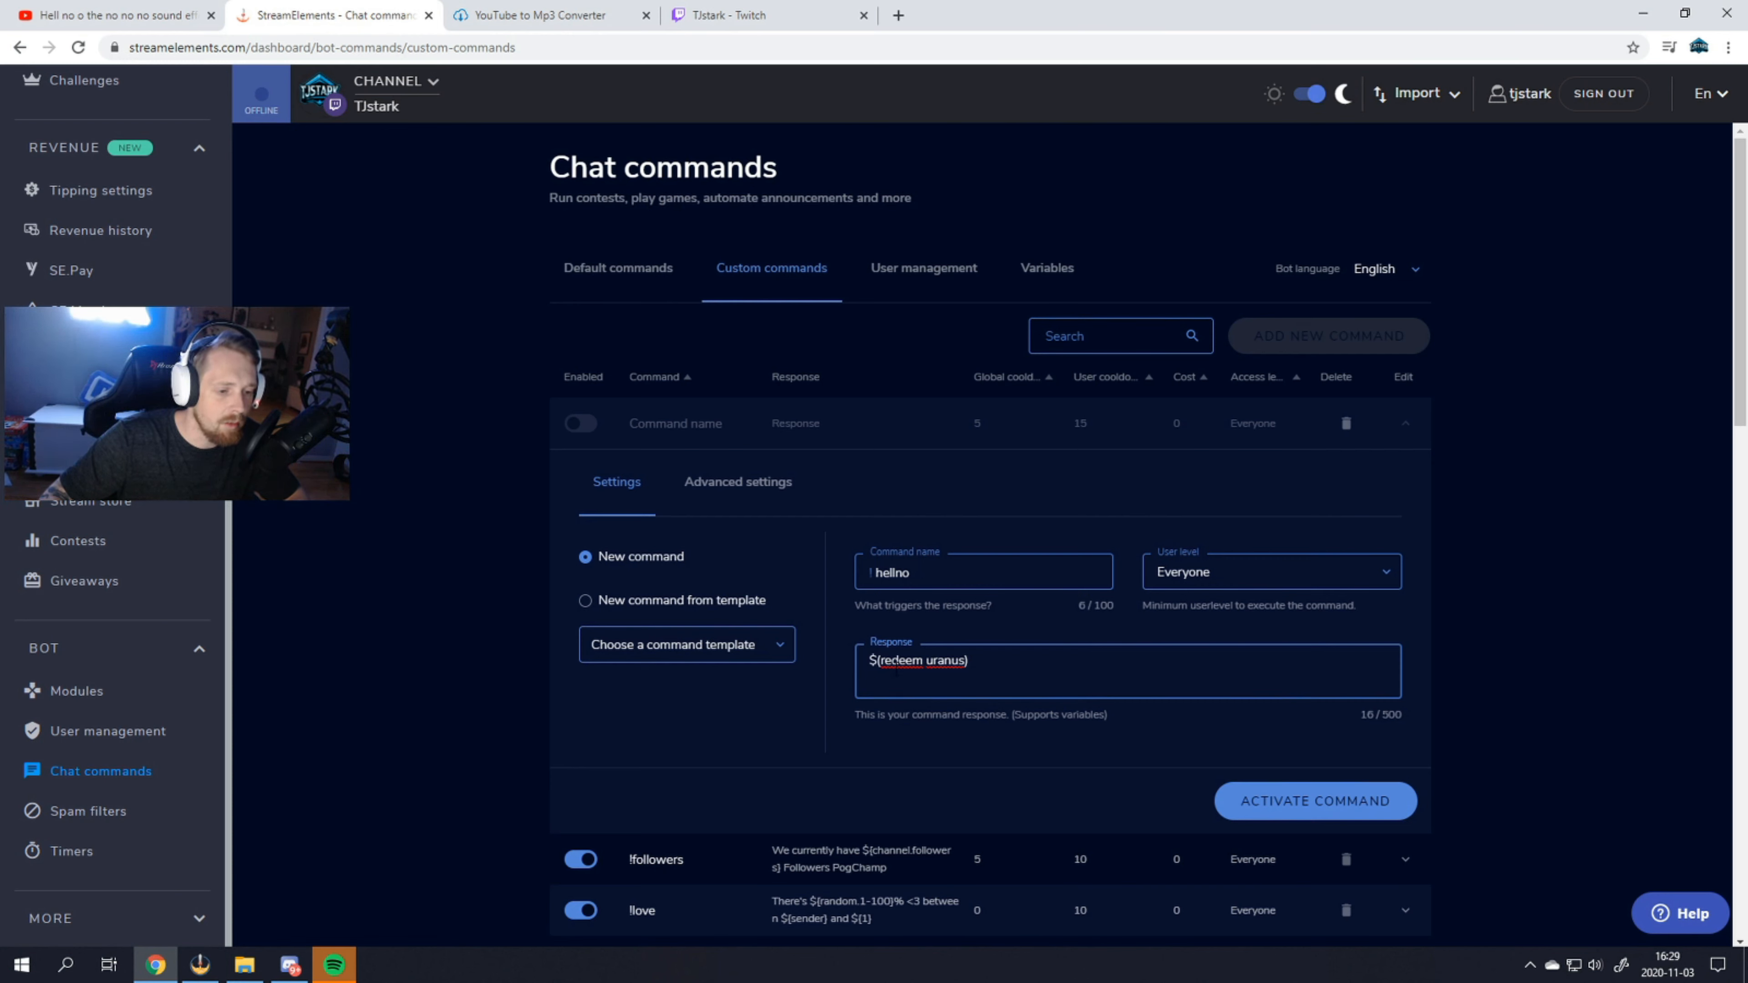
left_click(877, 661)
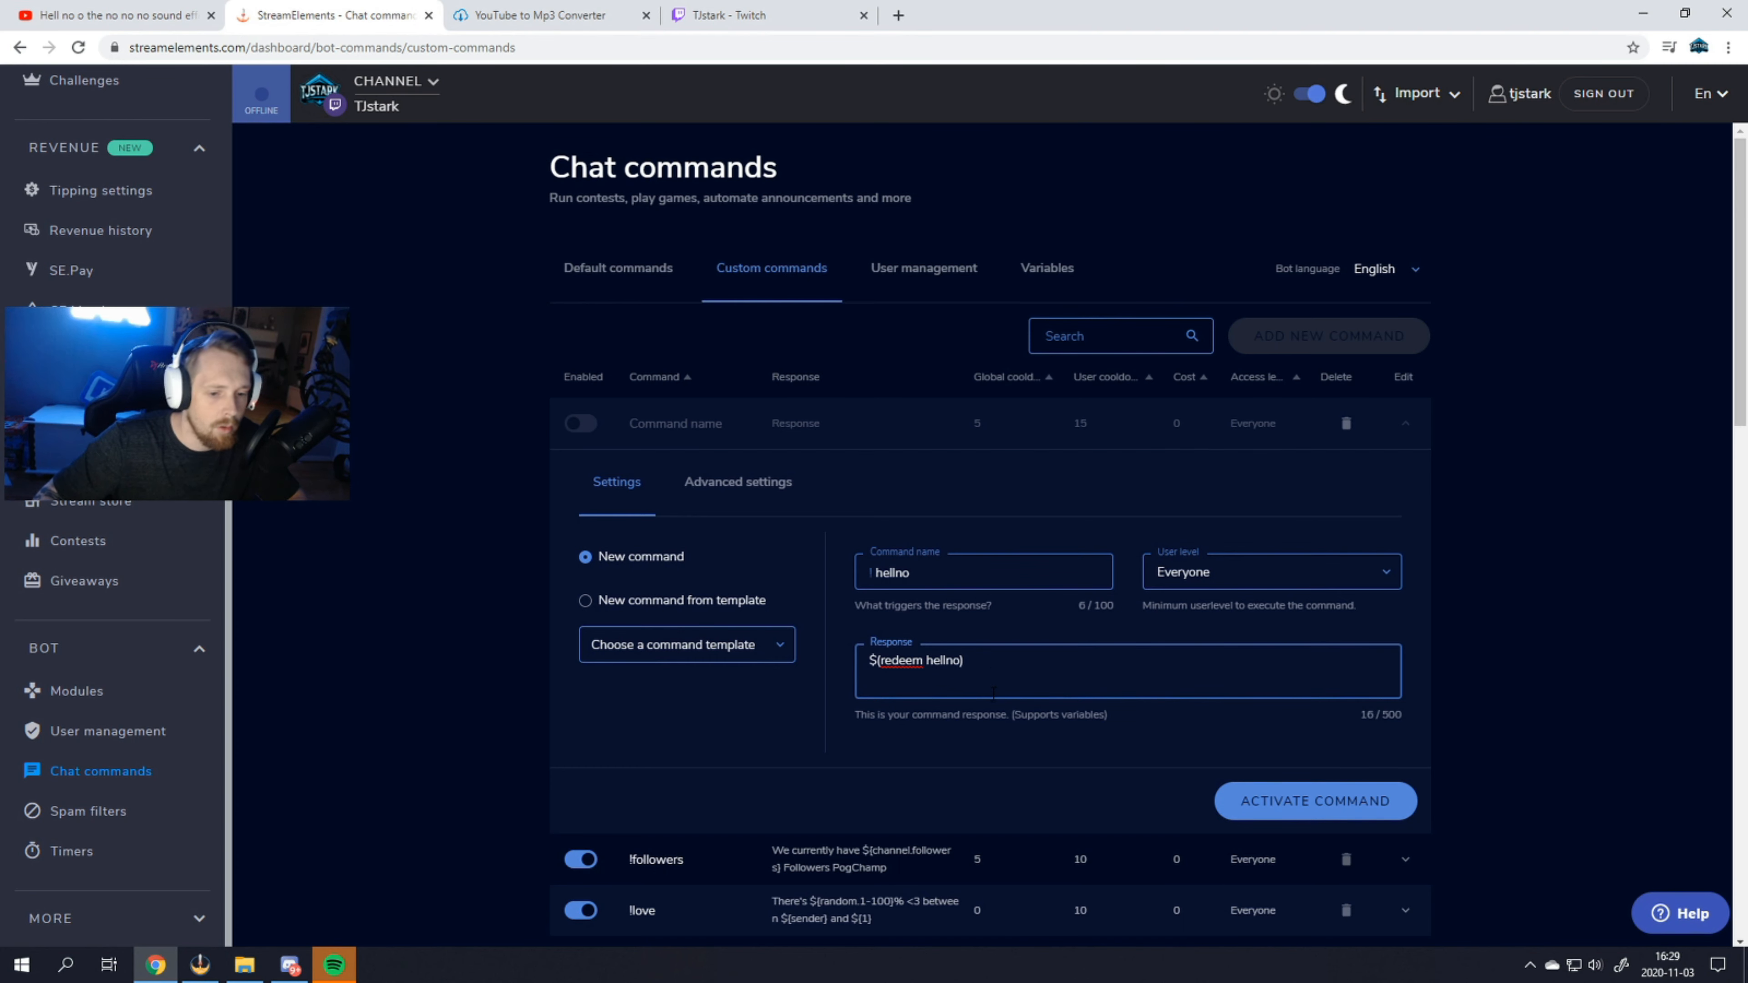
left_click(1294, 806)
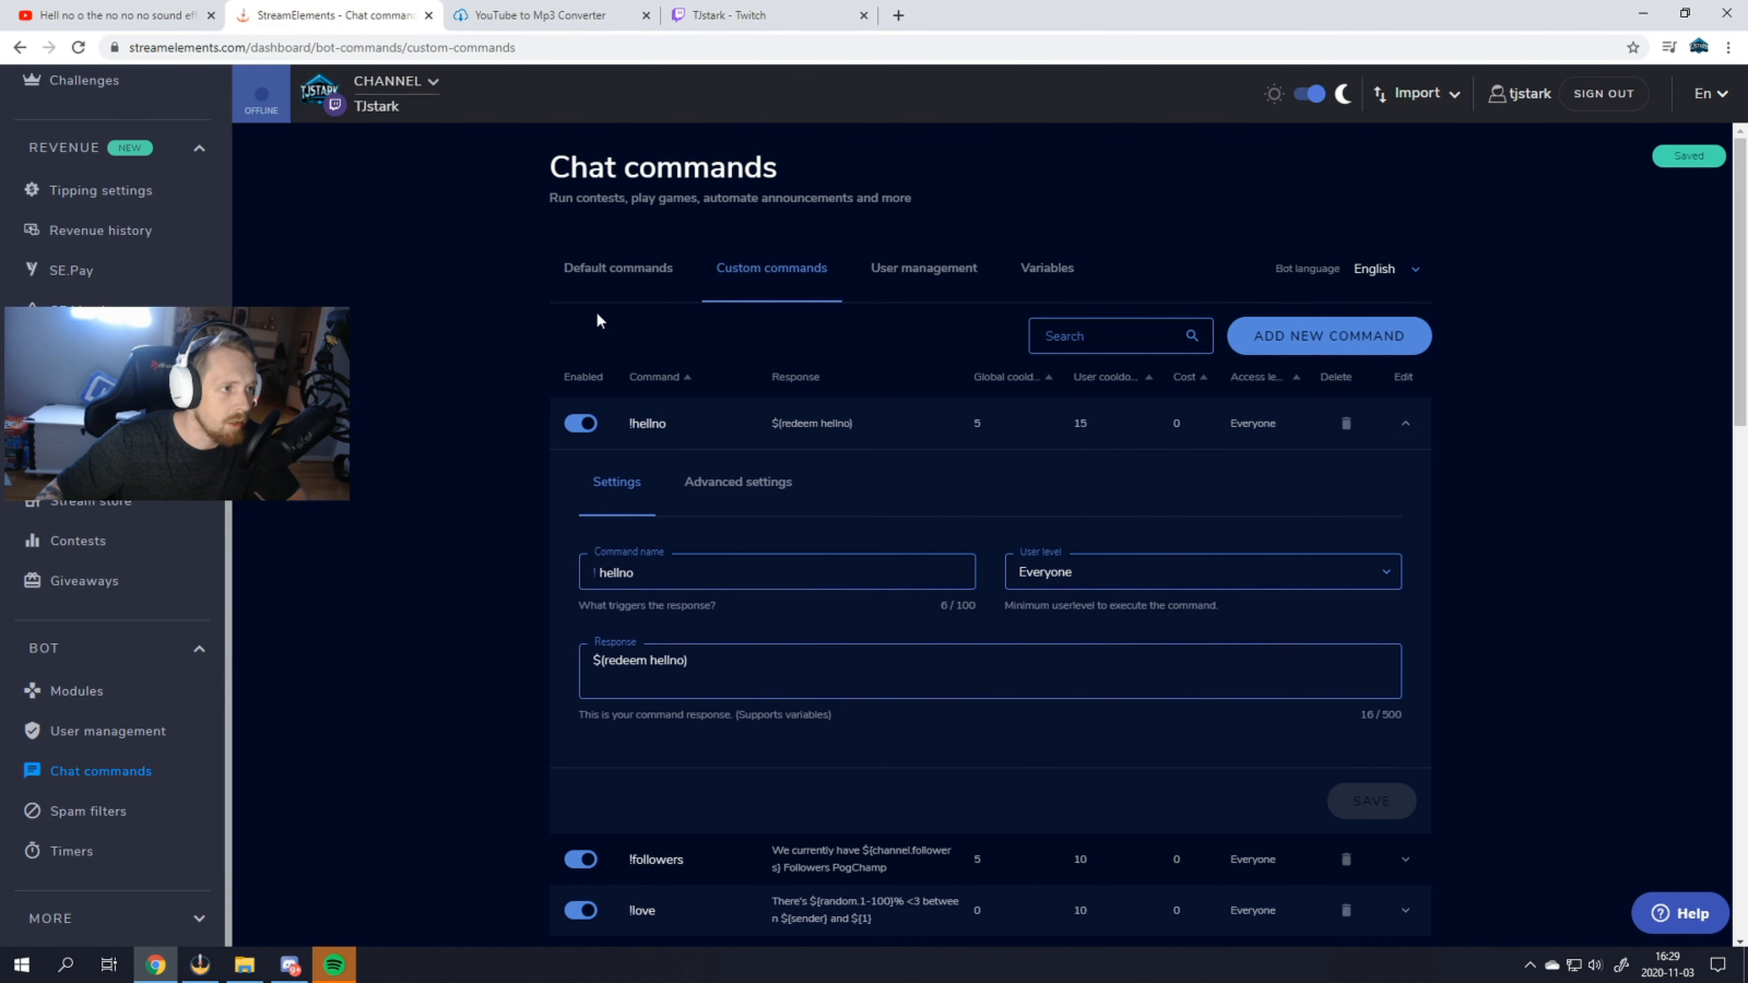
Switch to the Twitch channel, send !hellno in the stream chat to test the command, and return to the StreamElements chat commands
left_click(752, 17)
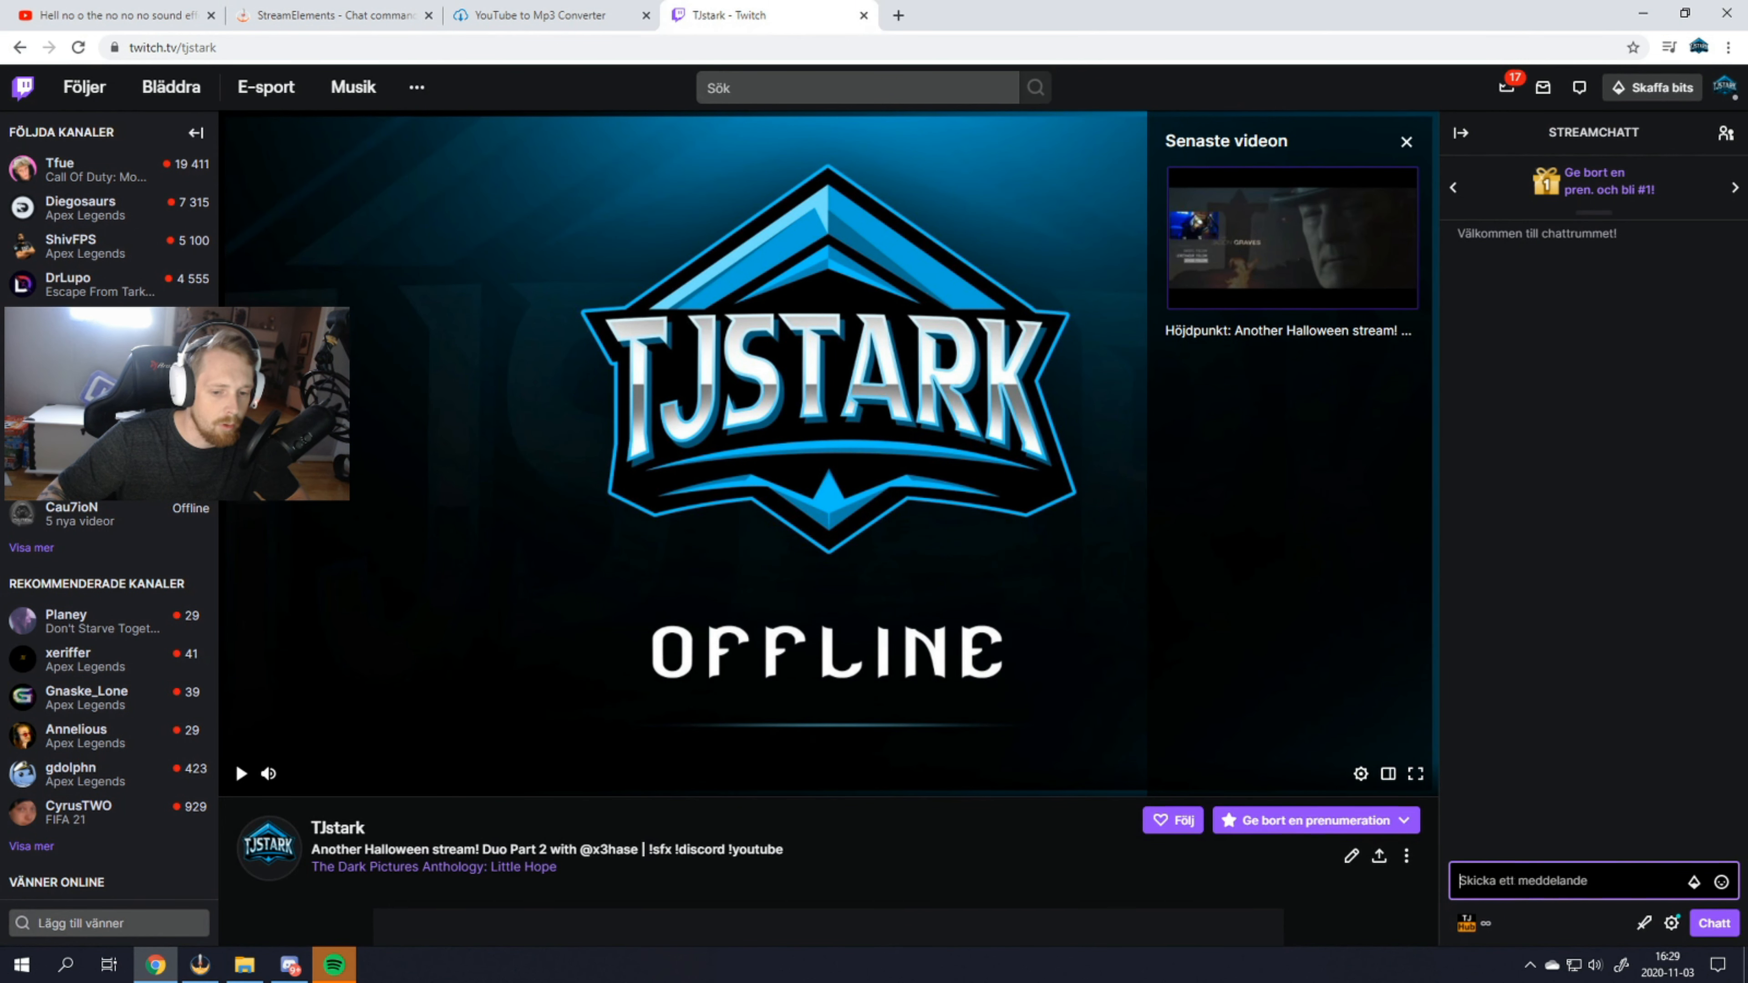
type("!")
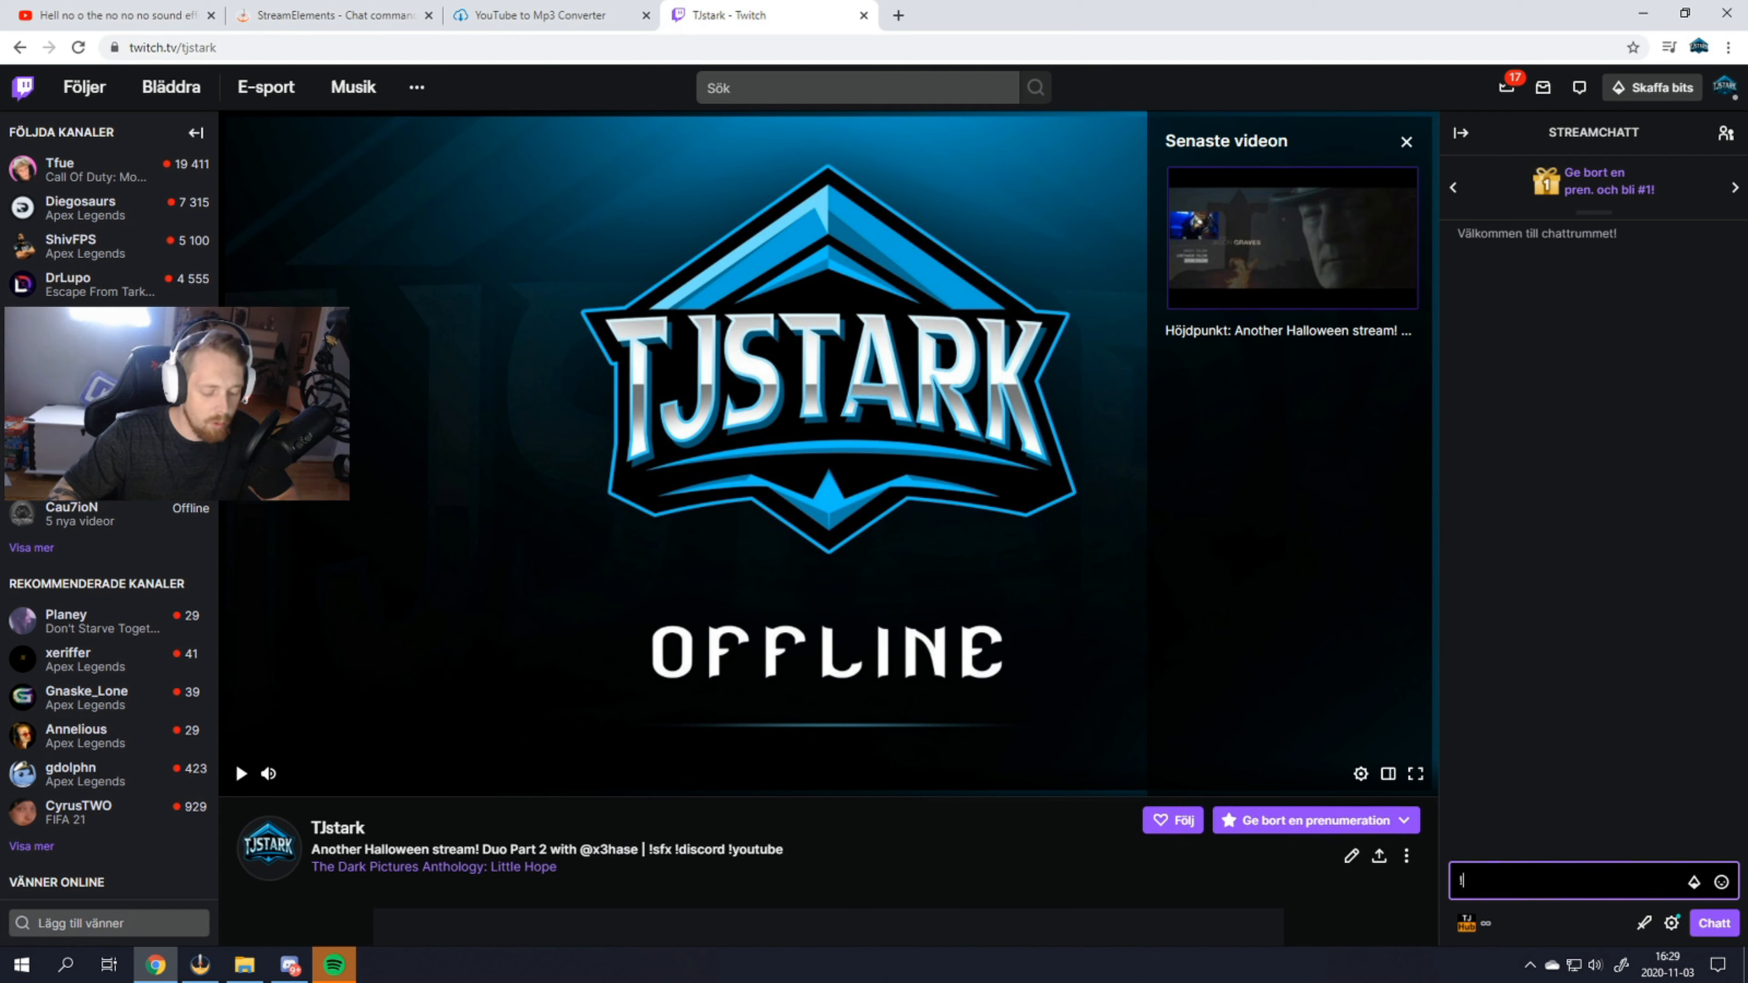
type("hellno")
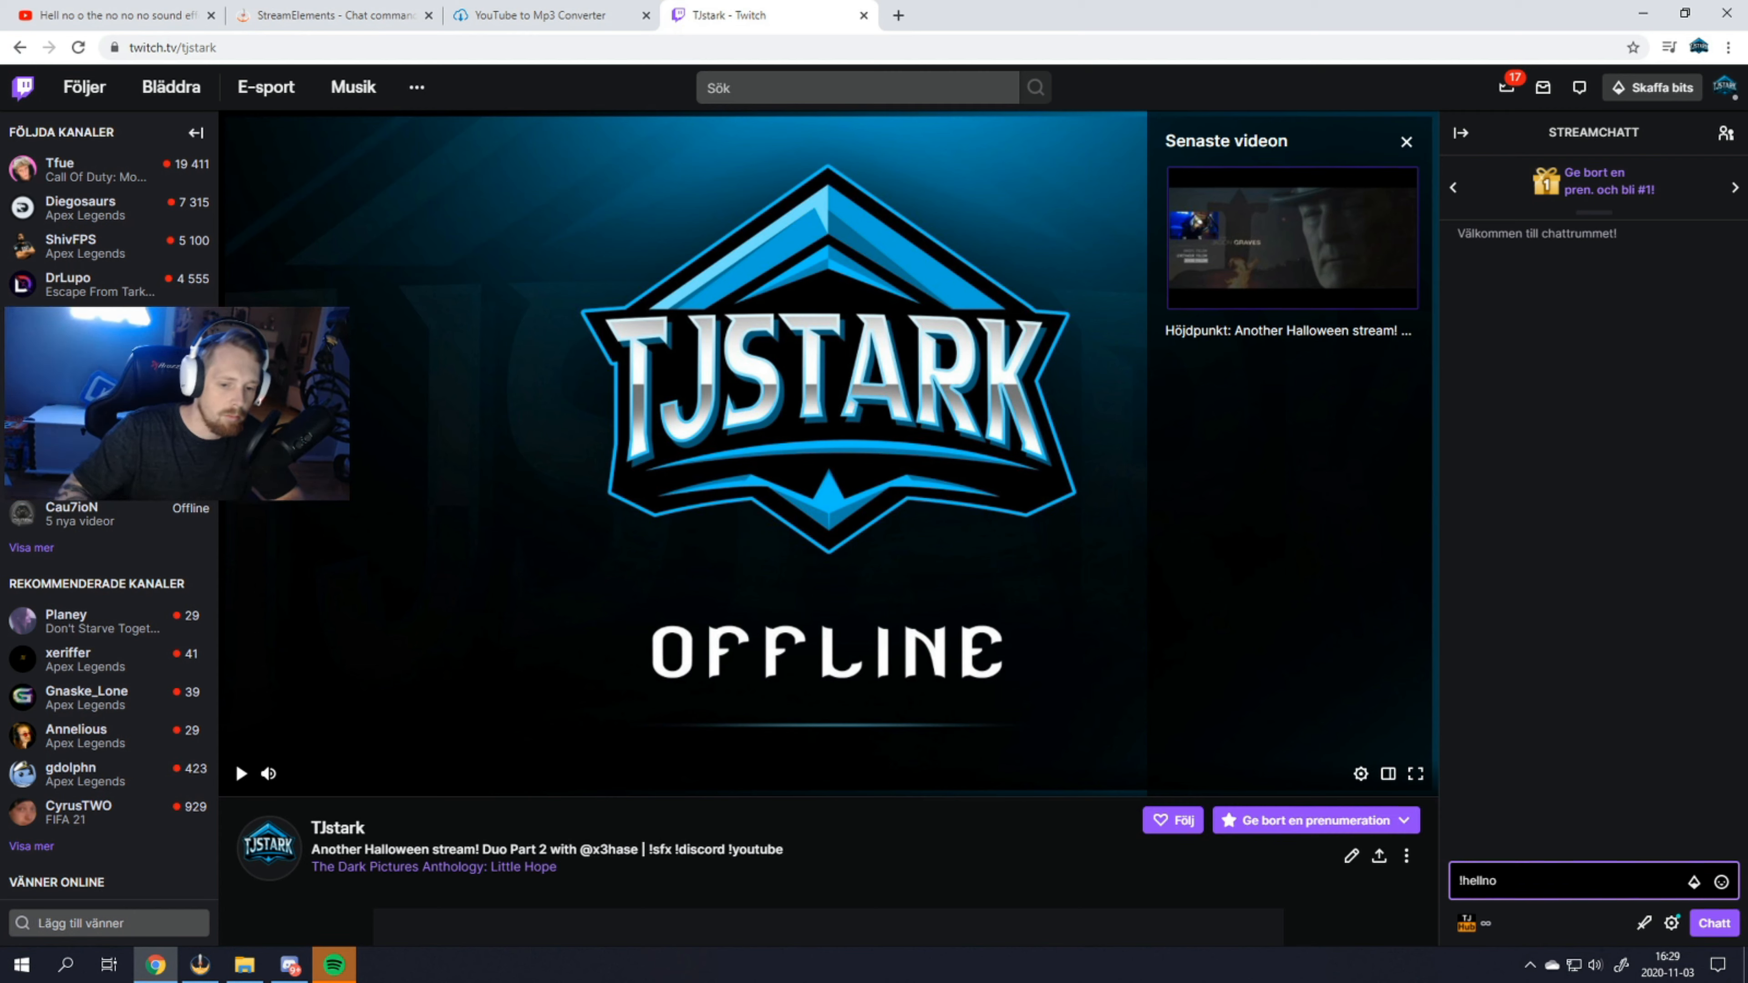
key("Return")
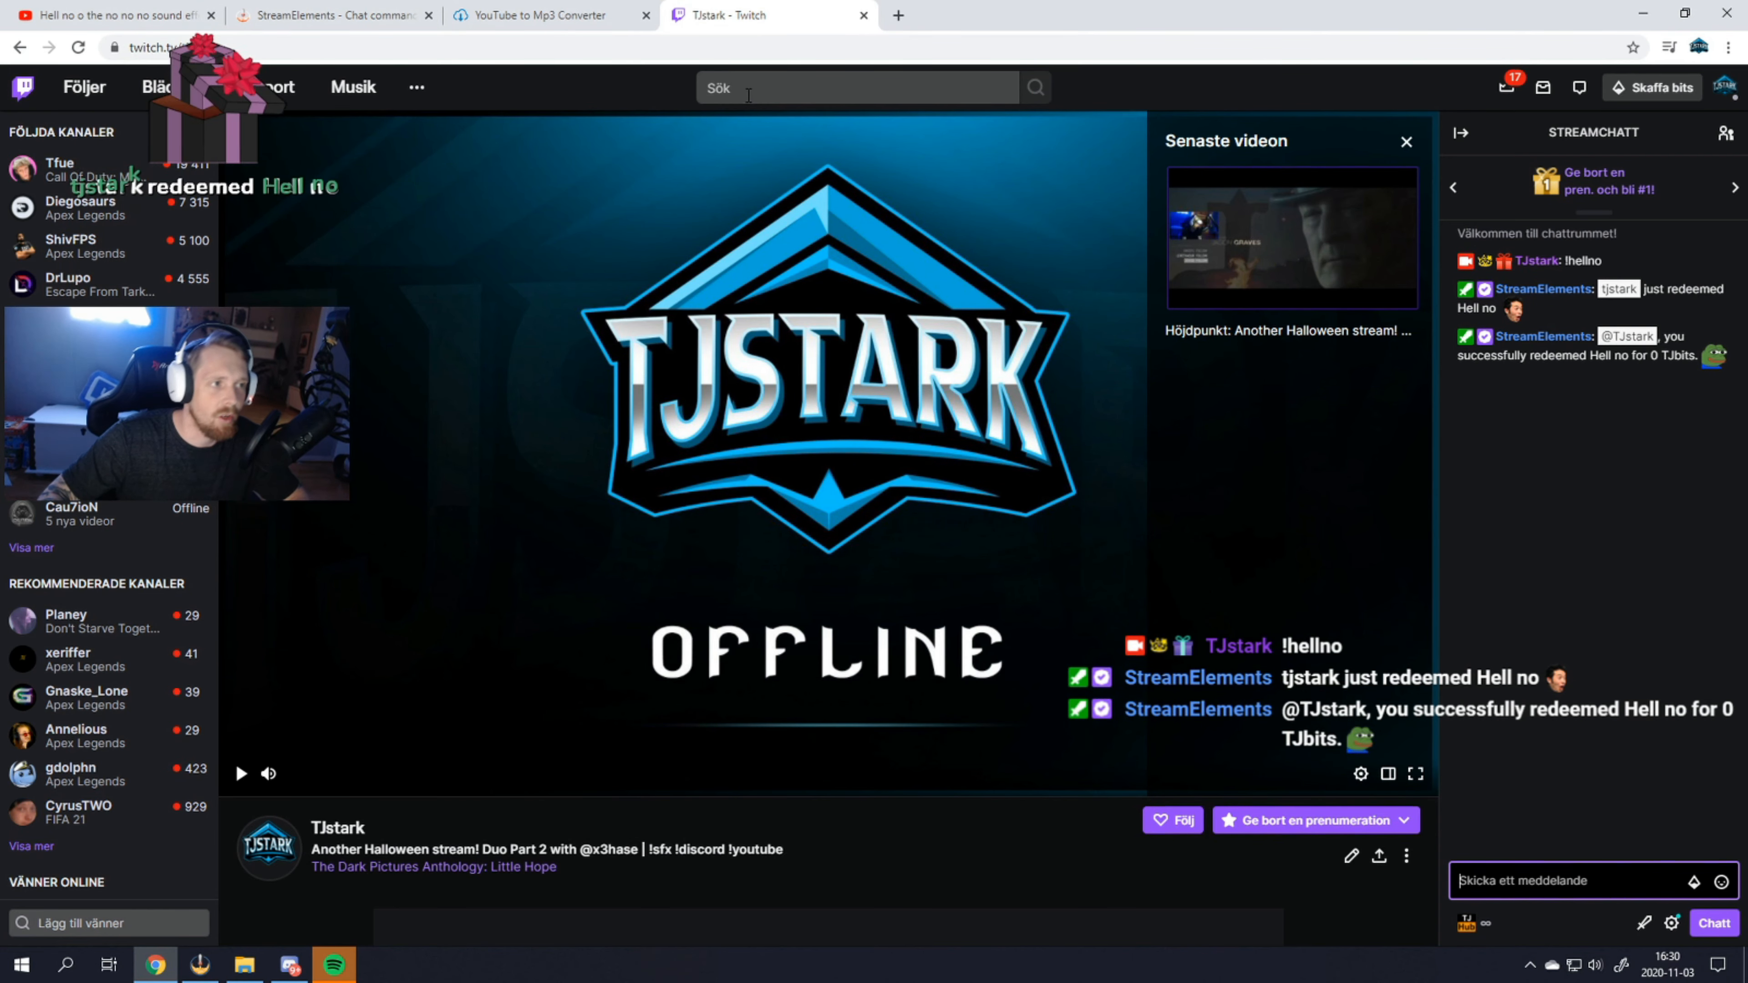
left_click(347, 15)
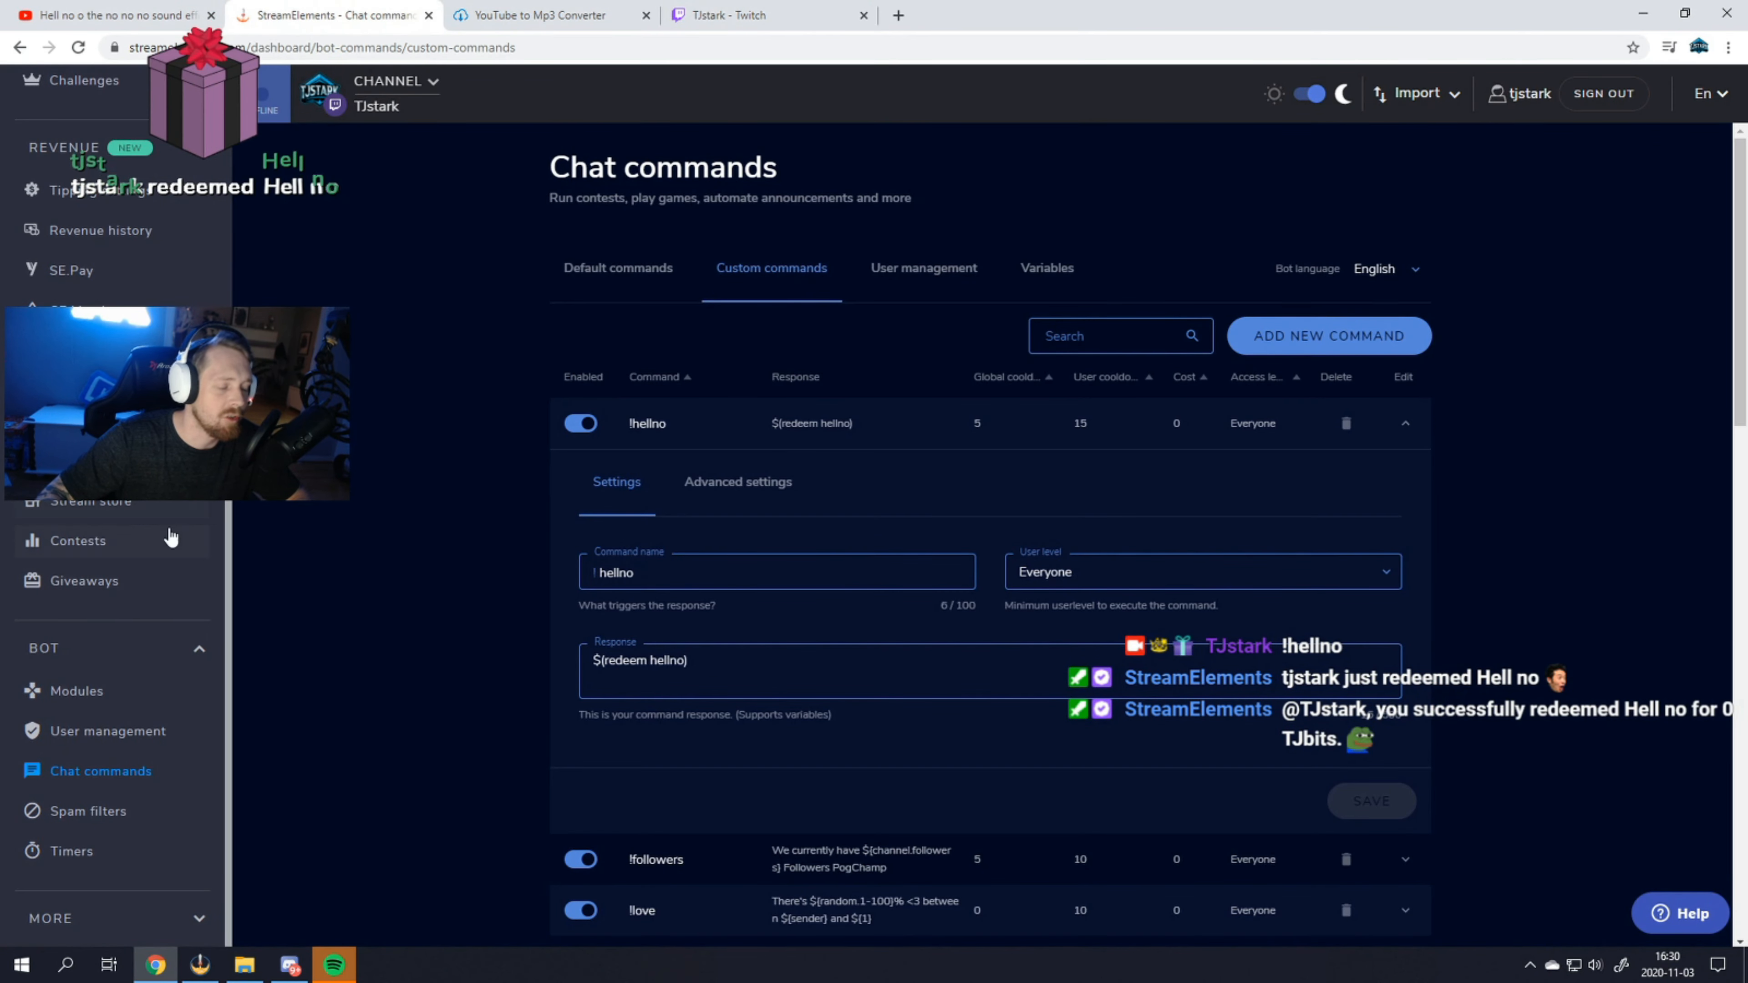